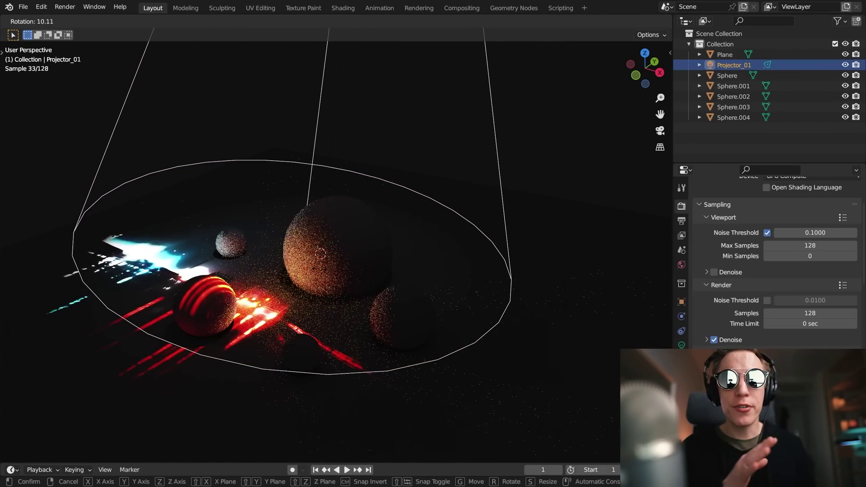
Step: Rotate the projector light to a new angle and orbit around the lit spheres
key("r")
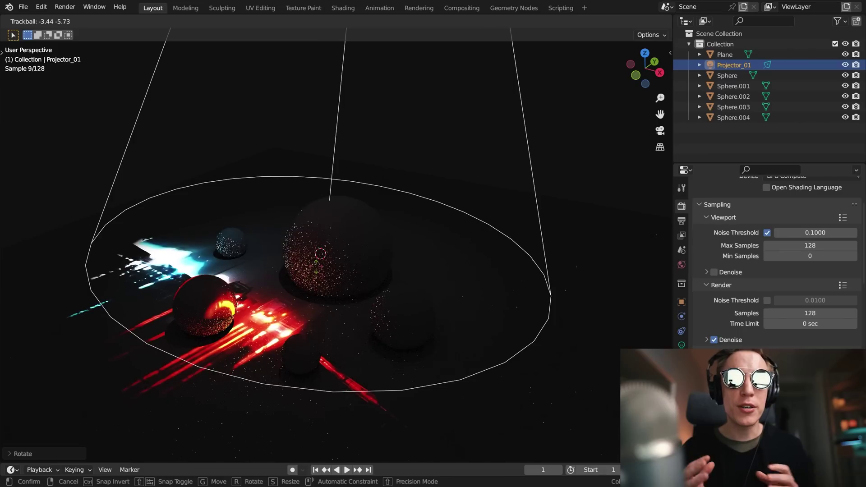
left_click(320, 254)
mouse_move(320, 254)
middle_mouse_down()
mouse_move(302, 266)
mouse_move(365, 265)
middle_mouse_up()
Step: Play and pause the projected video animation several times to inspect its frames
key("space")
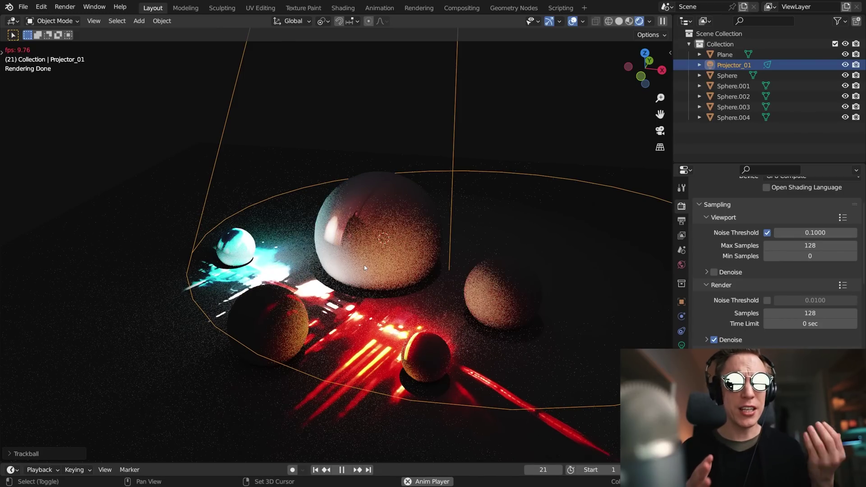
key("space")
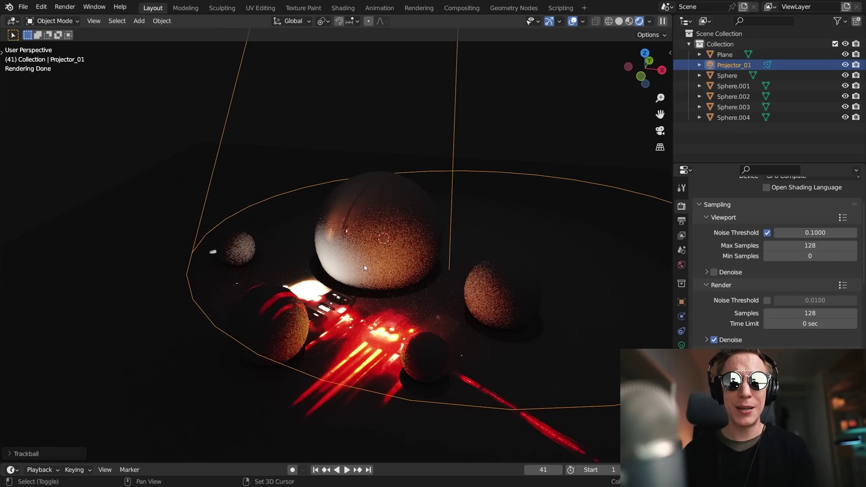
key("space")
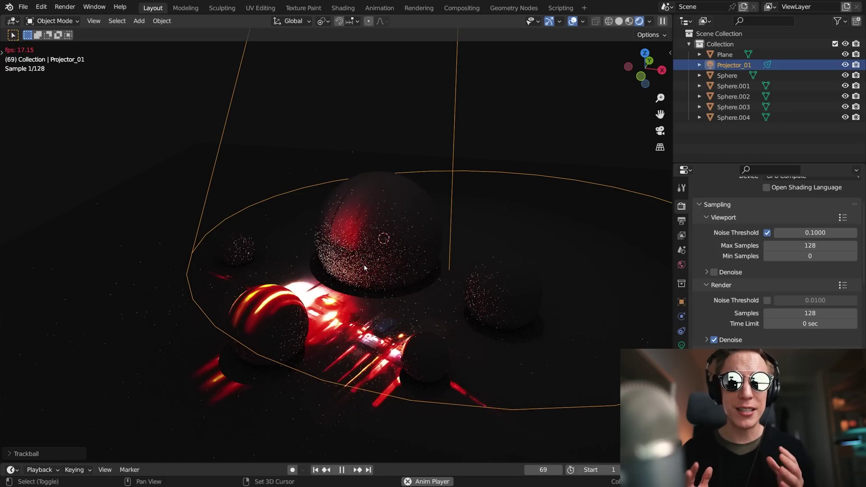
key("space")
key("space")
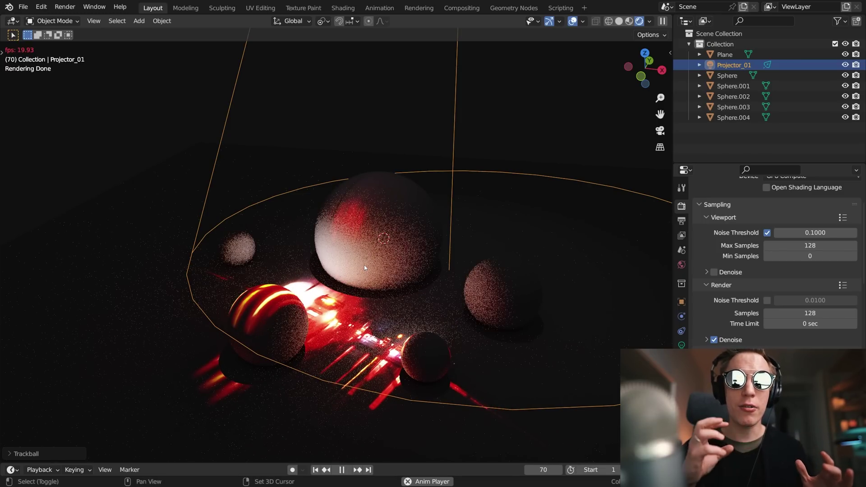
key("space")
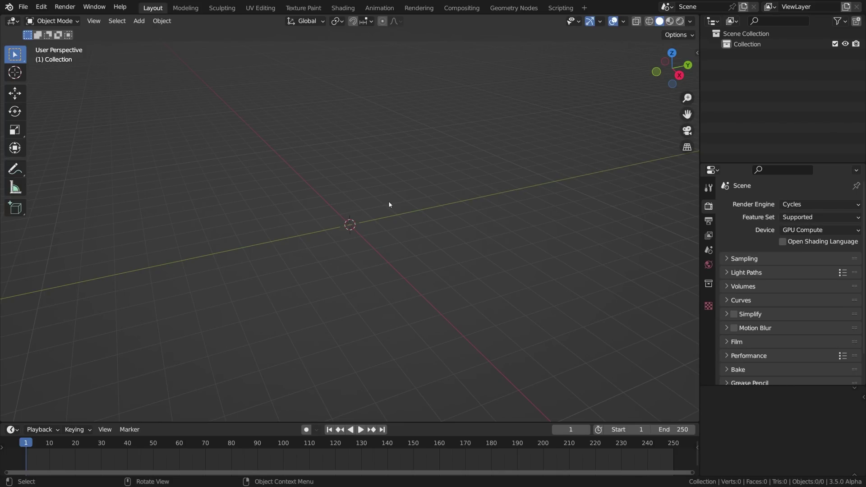
Step: Add a ground plane and scale it to about eight times its size
key("shift+a")
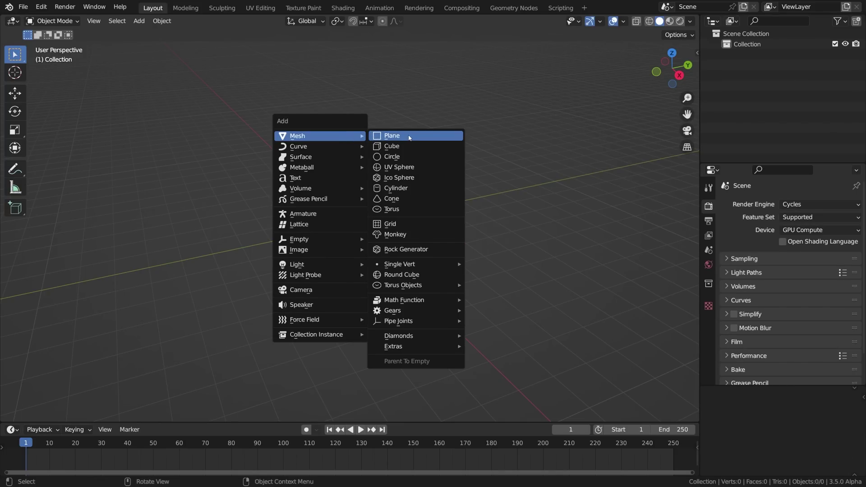
left_click(409, 137)
key("s")
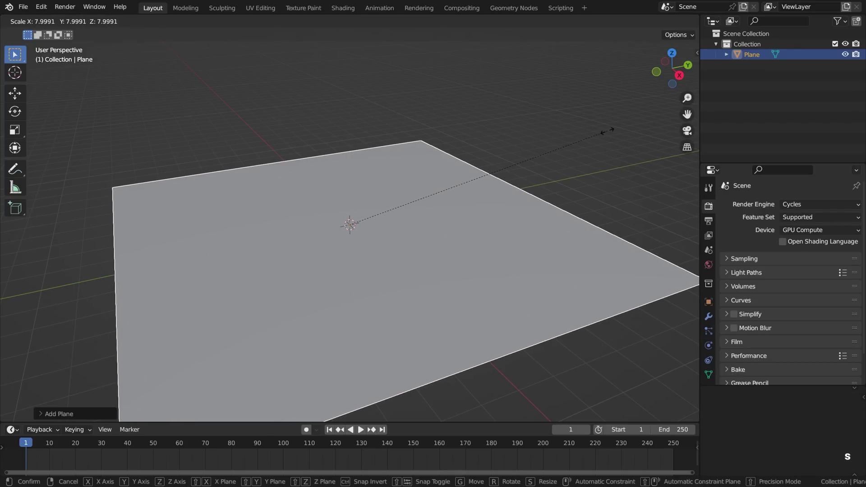
left_click(607, 134)
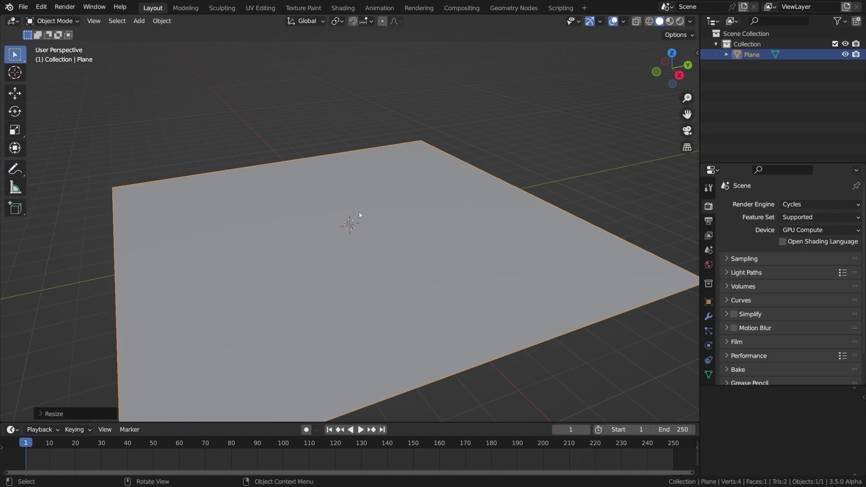
scroll(359, 216, "down", 3)
Step: Add a spotlight and raise it about ten metres straight above the plane
key("shift+a")
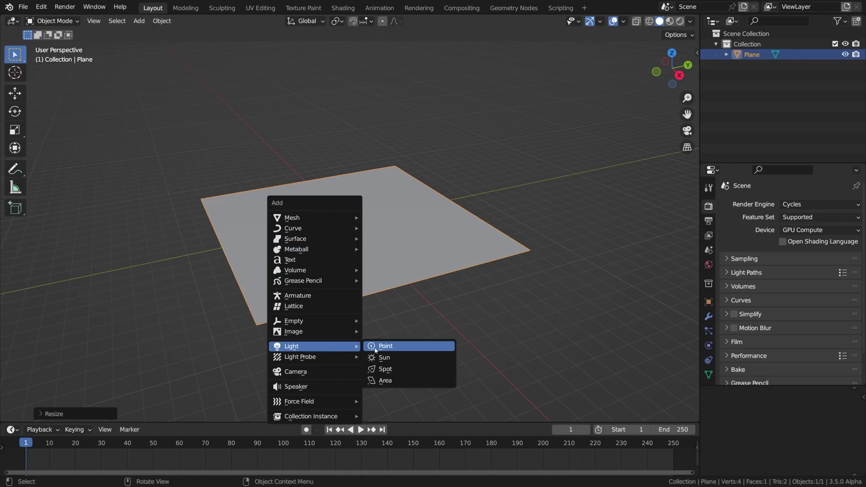
left_click(406, 370)
key("g")
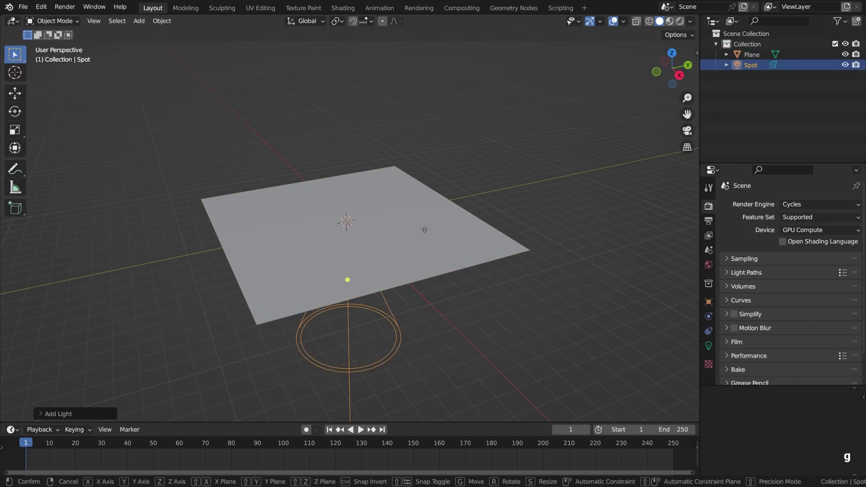
key("z")
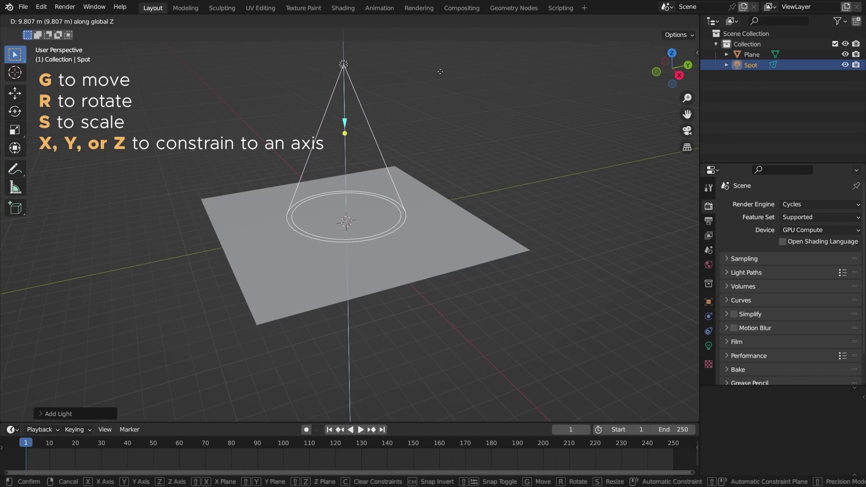
left_click(440, 73)
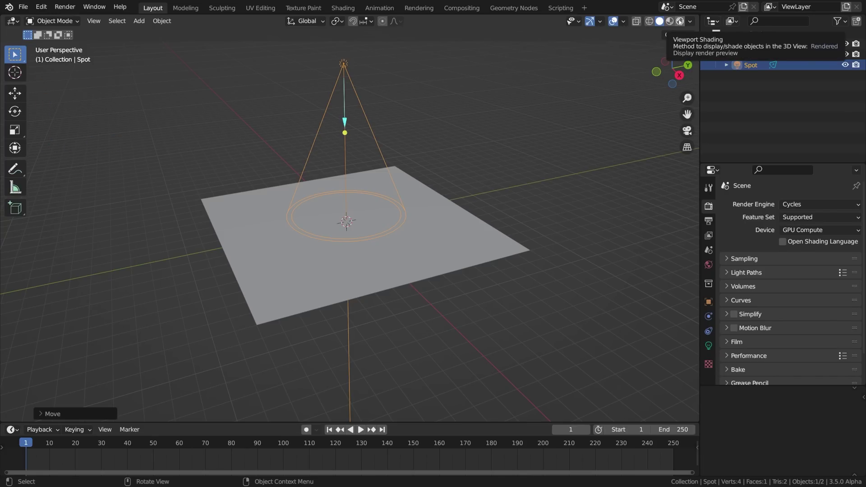
Step: Switch the viewport to Rendered shading and set the World strength to 0.100
left_click(679, 21)
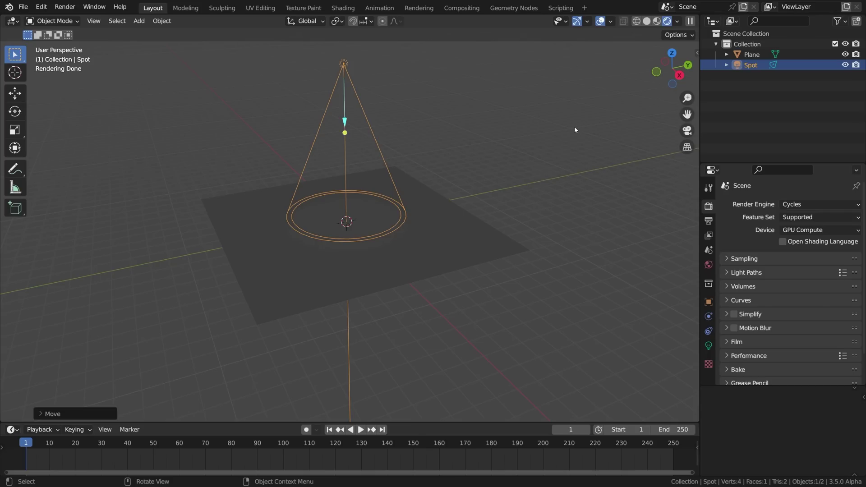
left_click(708, 265)
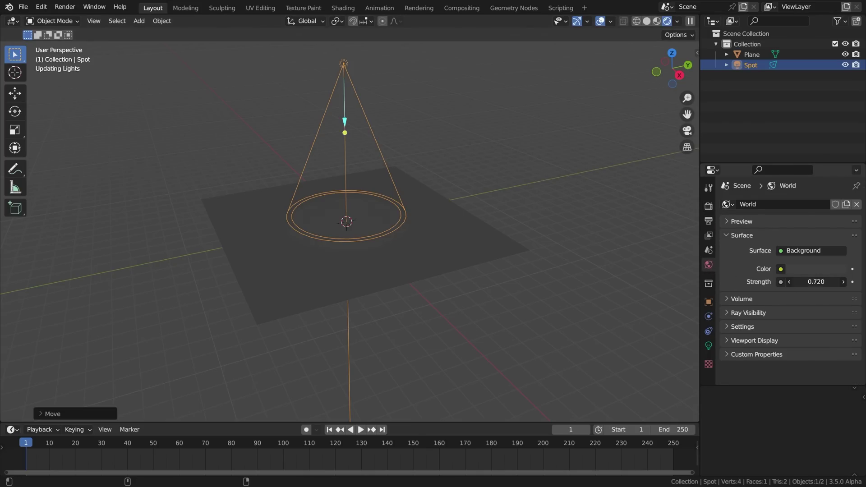
left_click_drag(816, 282, 785, 281)
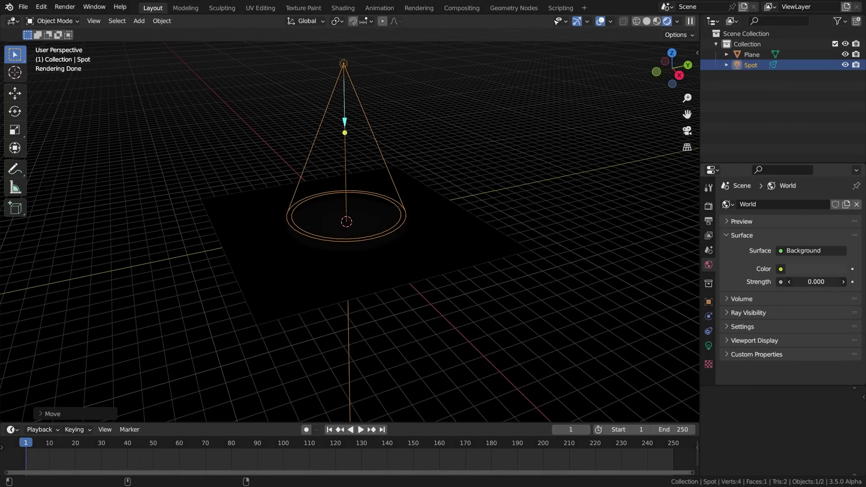
left_click(817, 282)
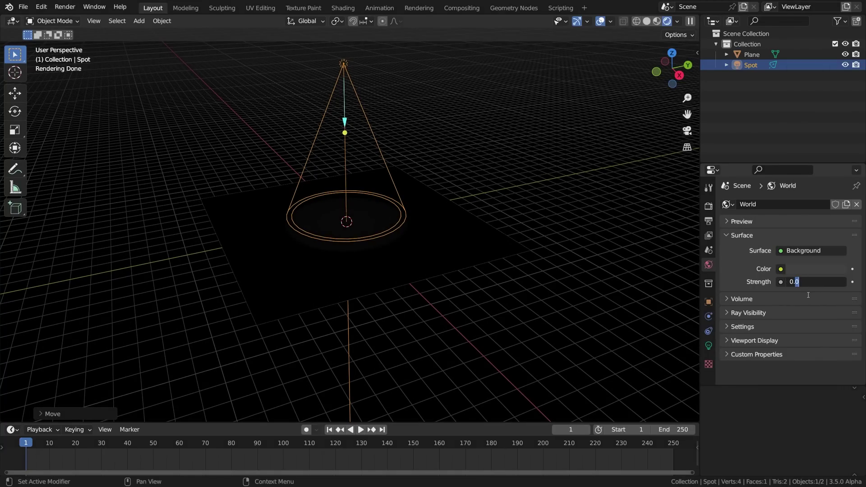
type("1")
key("Return")
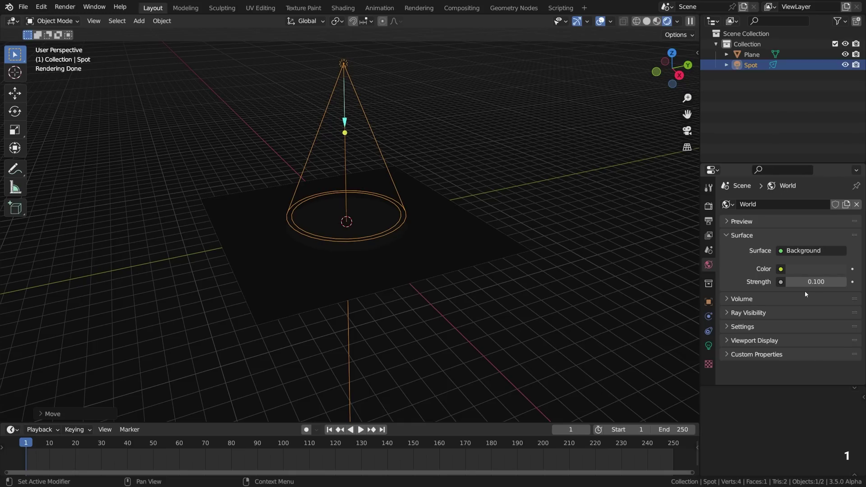
Step: Set the spotlight power to 10000 W and reposition it above the plane
left_click(708, 346)
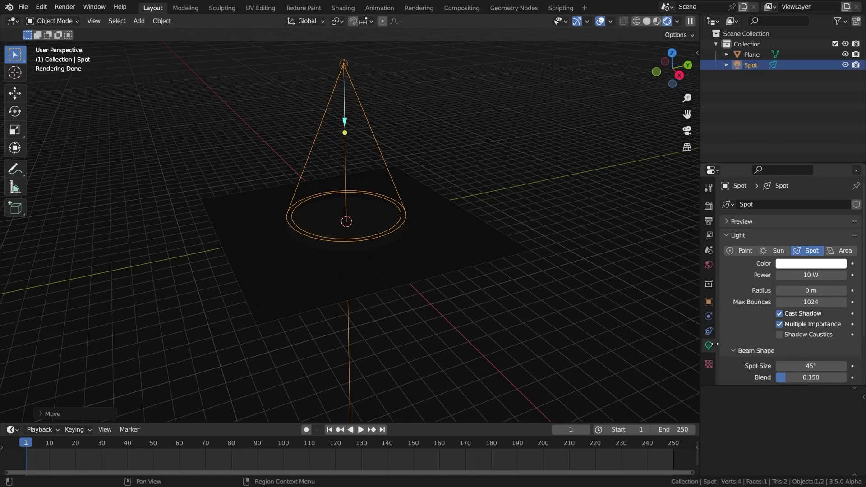
left_click(804, 276)
type("1")
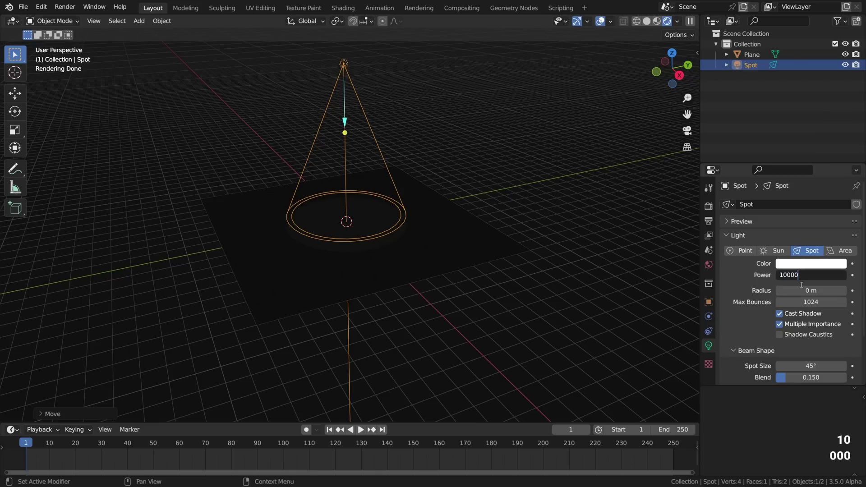
key("Return")
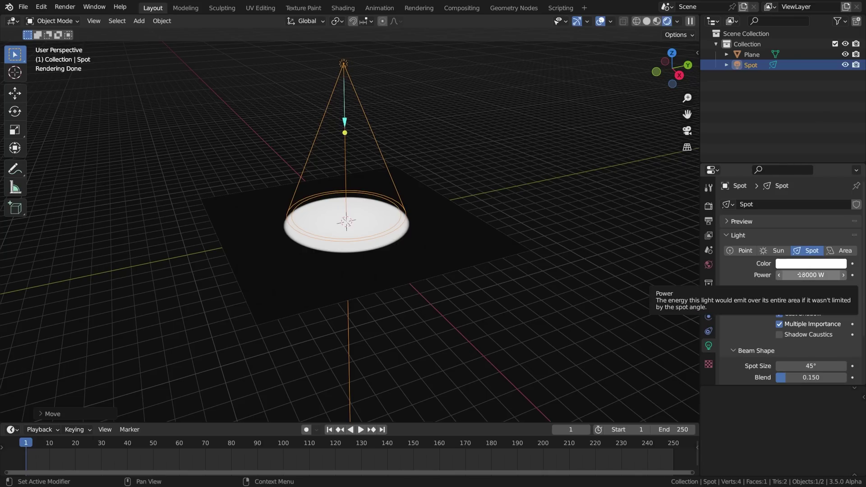
key("g")
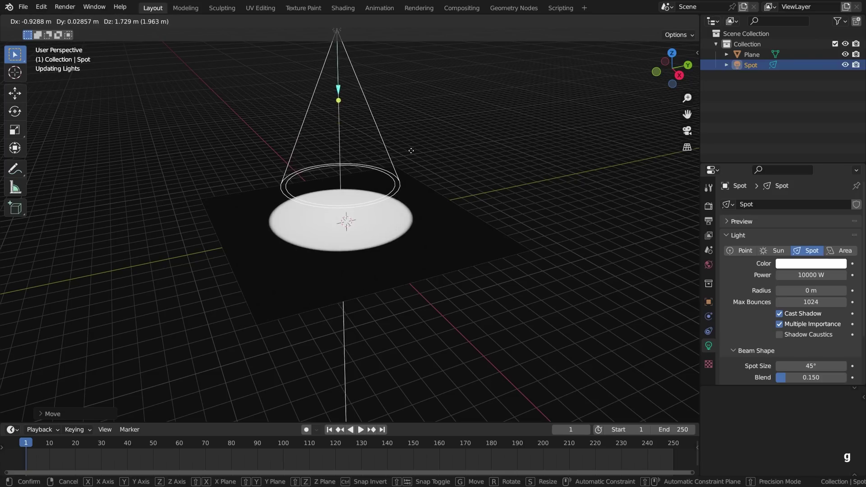
left_click(417, 183)
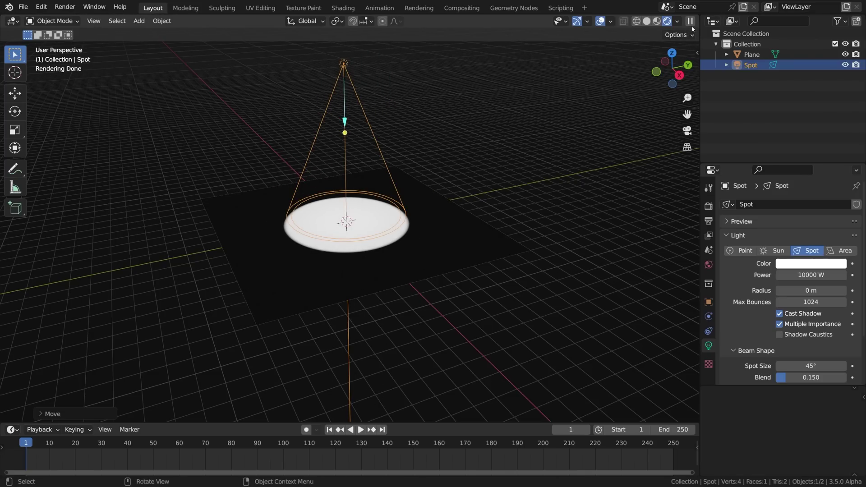
left_click_drag(696, 19, 674, 226)
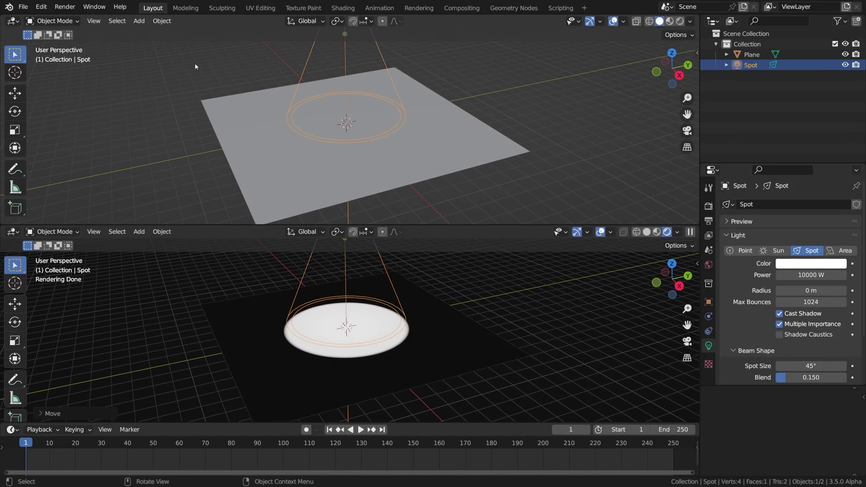
left_click(13, 21)
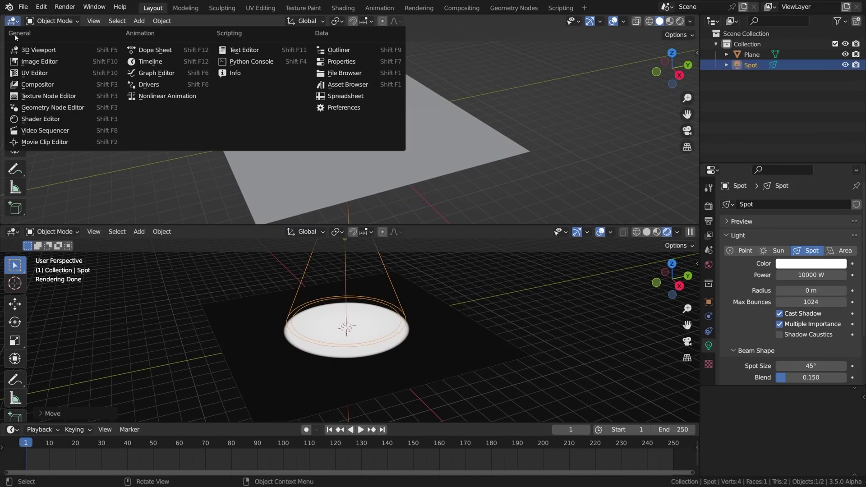
left_click(42, 121)
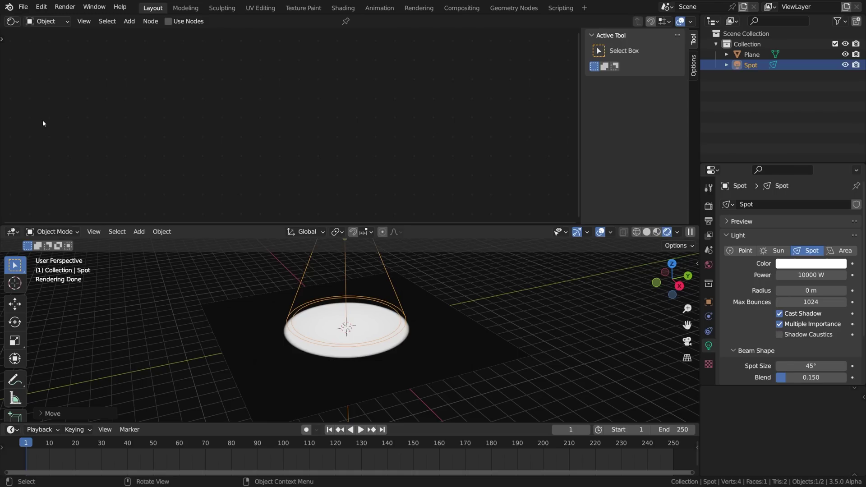
key("n")
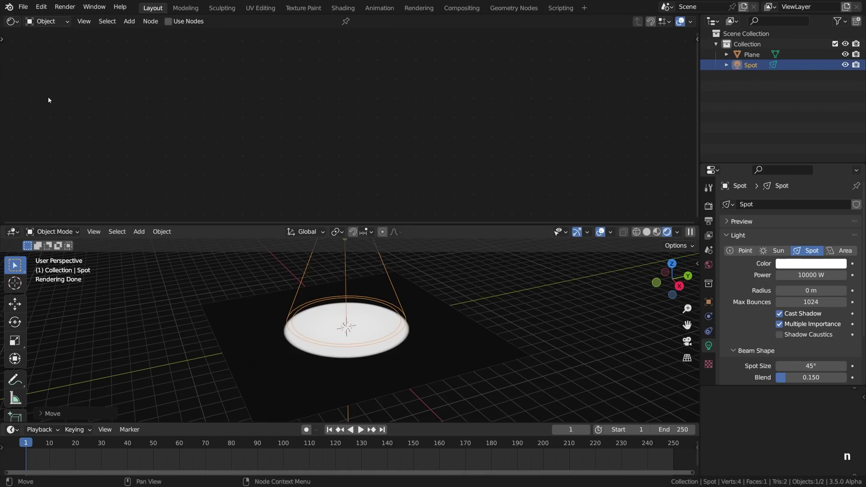
left_click(167, 21)
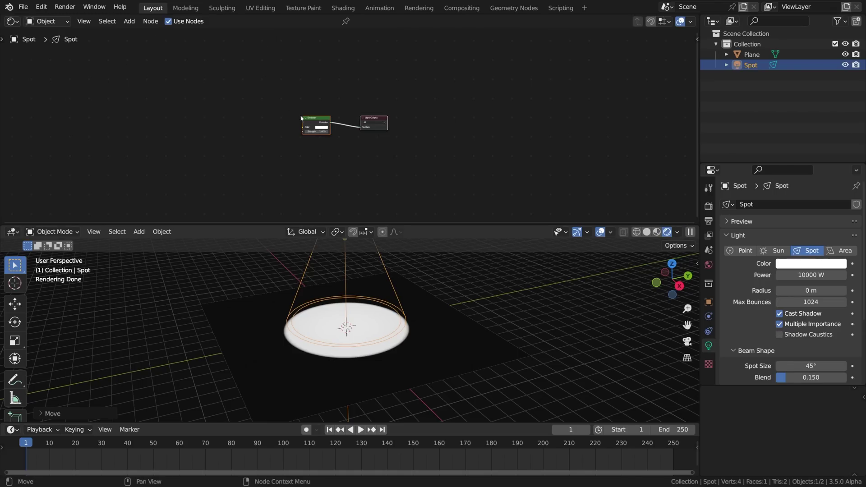
scroll(301, 118, "up", 2)
scroll(300, 118, "up", 3)
left_click(332, 98)
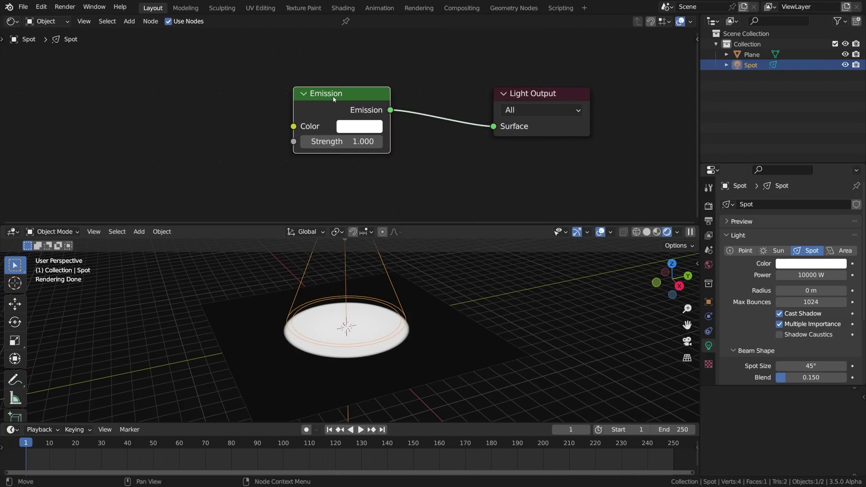
middle_click_drag(322, 98, 459, 129)
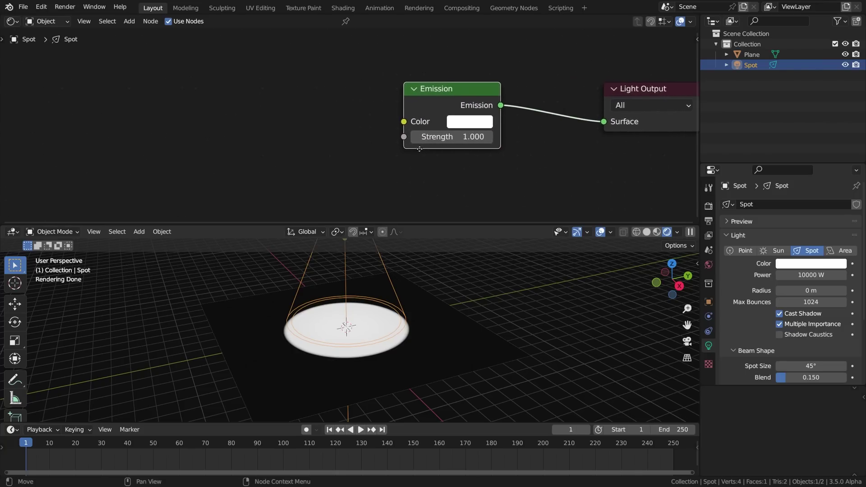
left_click(465, 91)
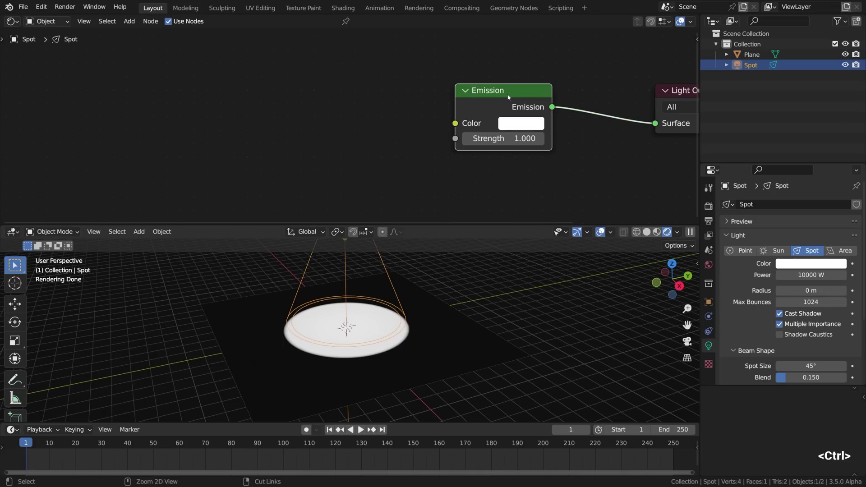
Step: Add Texture Coordinate, Mapping and Image Texture nodes to the Emission, then browse for an image
key("ctrl+t")
scroll(511, 86, "down", 2)
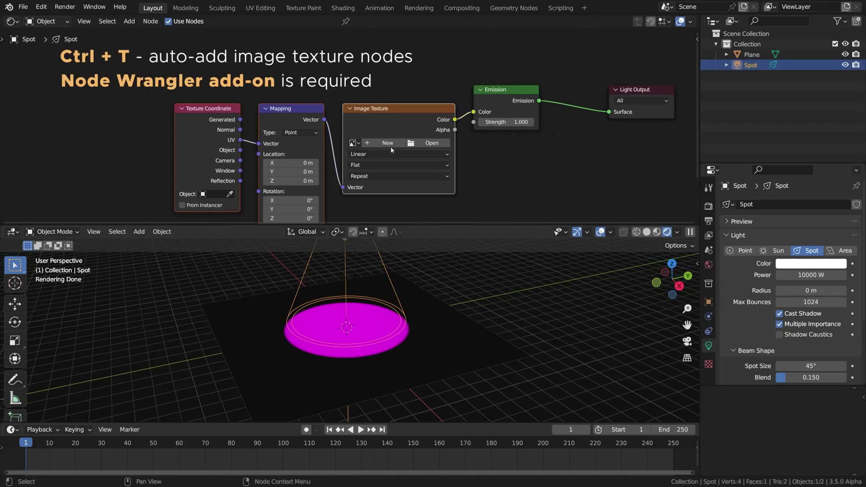
key("g")
left_click(304, 128)
mouse_move(253, 131)
middle_mouse_down()
mouse_move(294, 118)
mouse_move(423, 108)
middle_mouse_up()
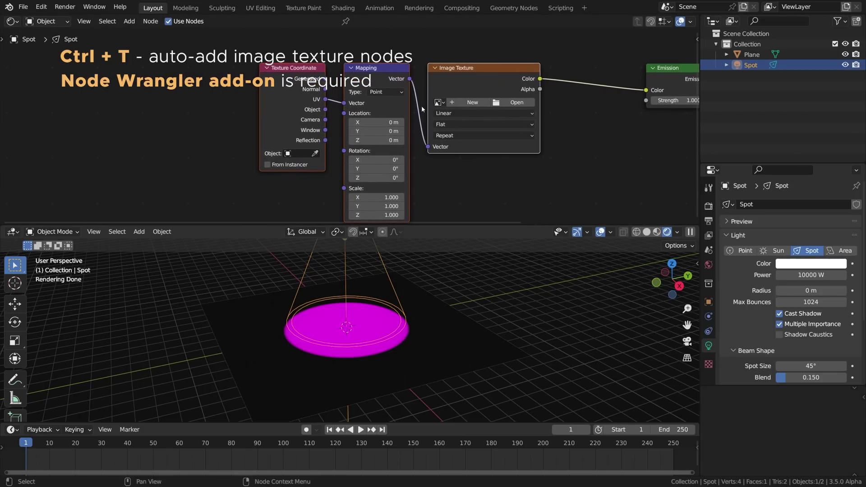
scroll(414, 118, "up", 1)
scroll(412, 119, "up", 1)
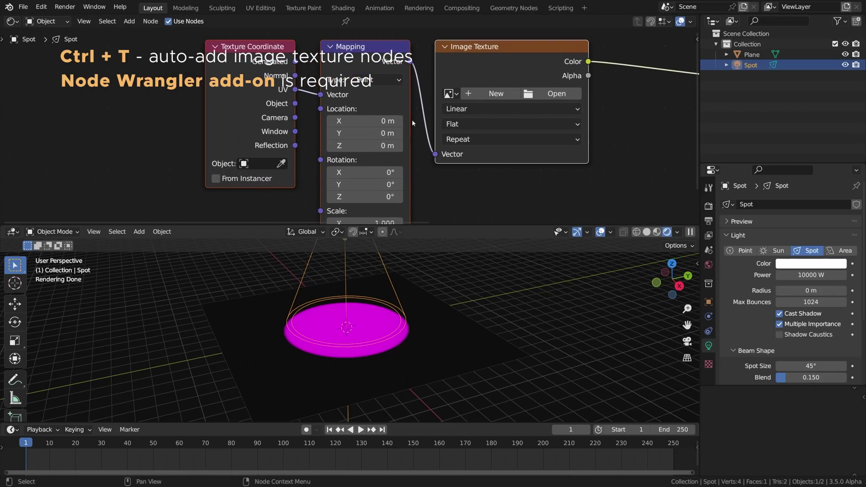
left_click(556, 95)
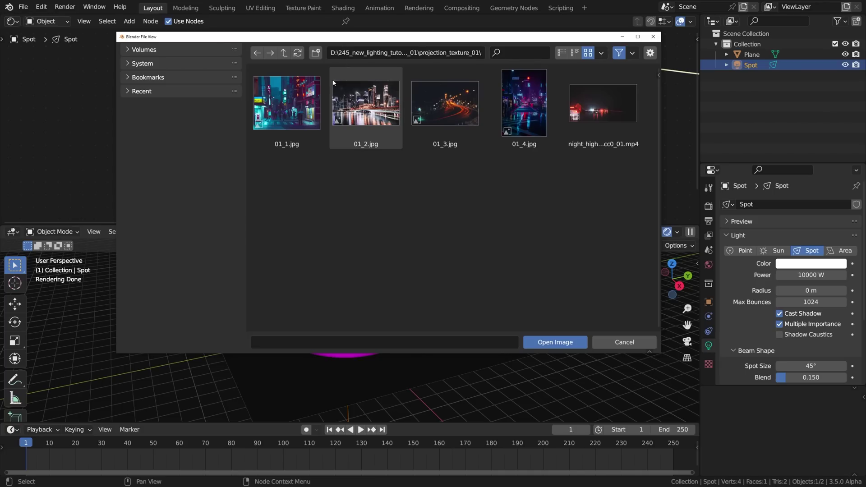
Step: Load the 01_1.jpg city image into the Image Texture node
left_click(293, 109)
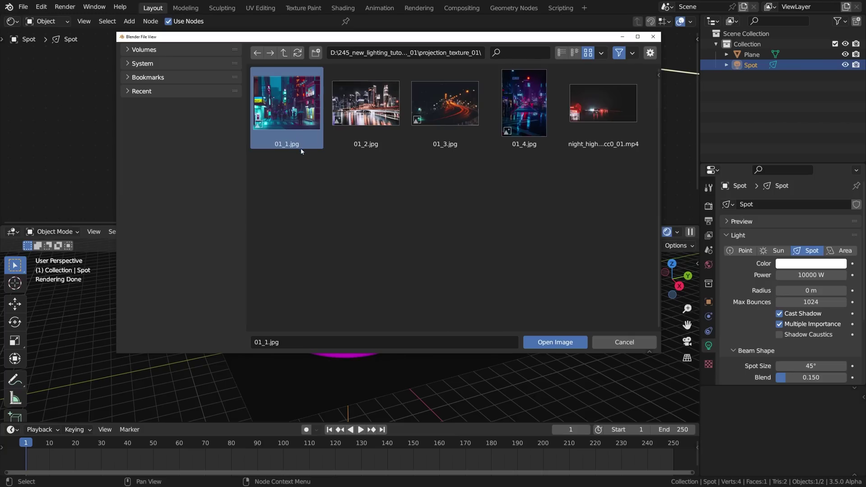
left_click(556, 343)
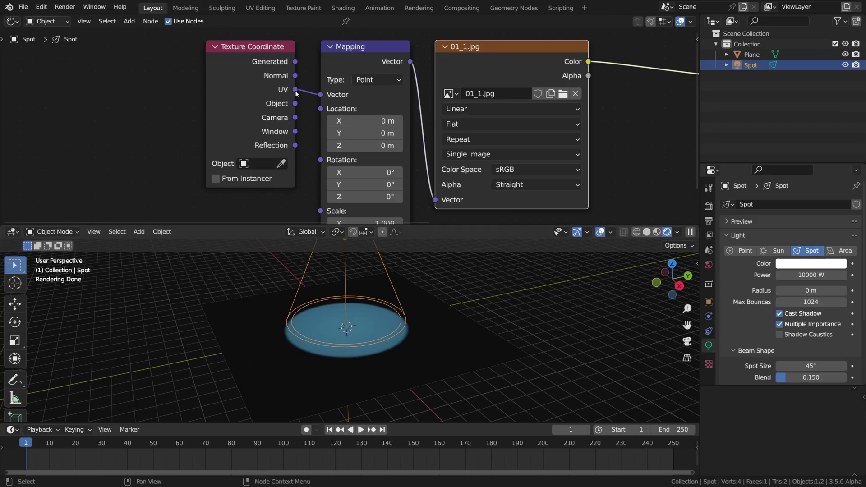
scroll(297, 79, "up", 2)
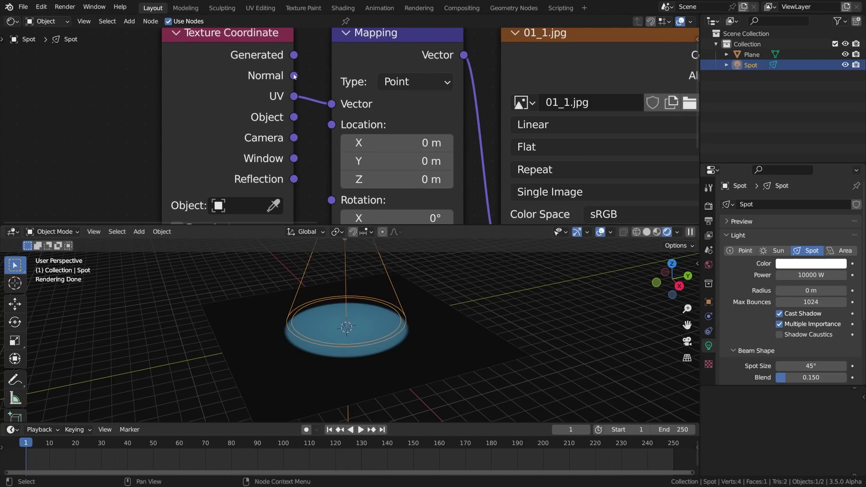
Step: Link Texture Coordinate Normal to the Mapping Vector input and view the projected city image
left_click_drag(294, 76, 333, 105)
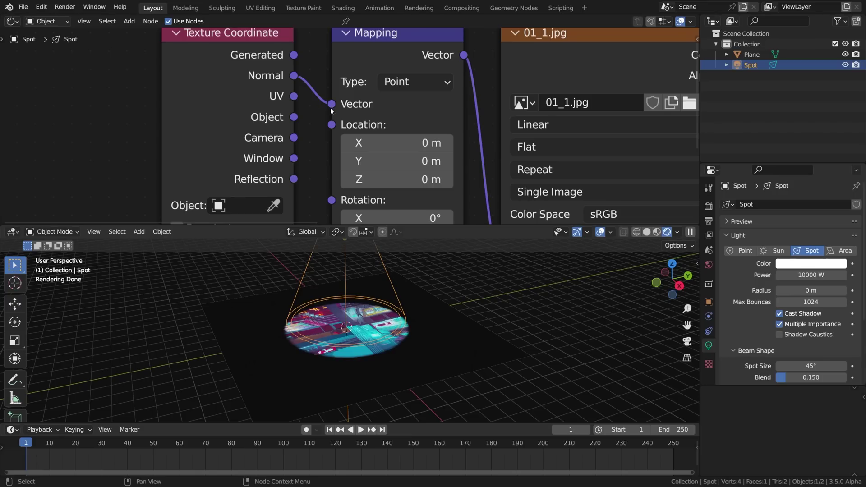
scroll(373, 346, "up", 2)
middle_click_drag(366, 338, 373, 346)
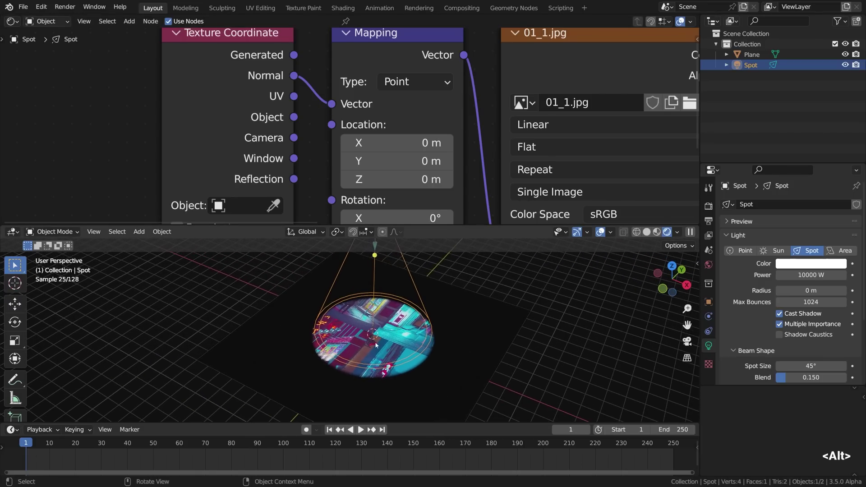
scroll(374, 346, "up", 1)
scroll(376, 346, "up", 1)
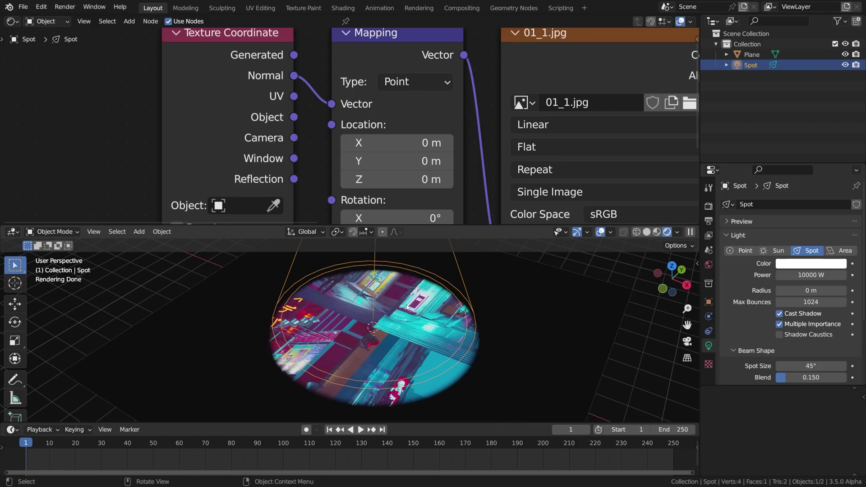
scroll(359, 178, "down", 2)
scroll(368, 110, "down", 1)
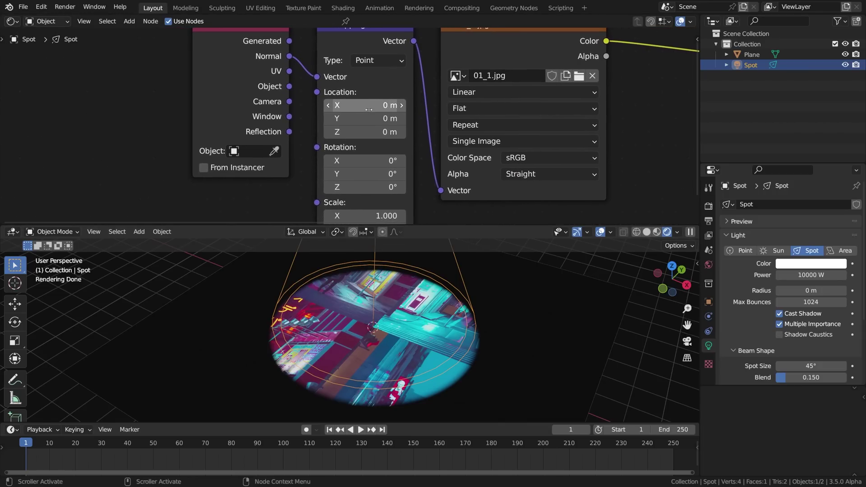
middle_click_drag(368, 110, 251, 133)
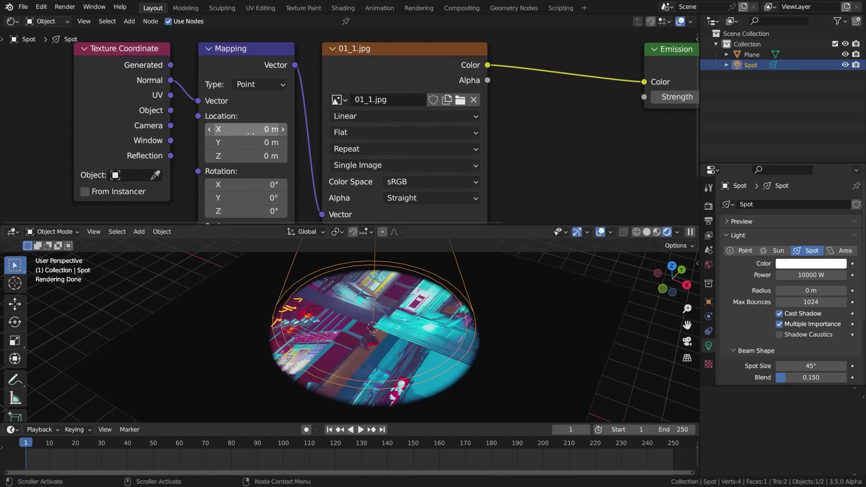
Step: Set the image extension to Clip and Mapping Location X and Y to 0.5 m
left_click(406, 149)
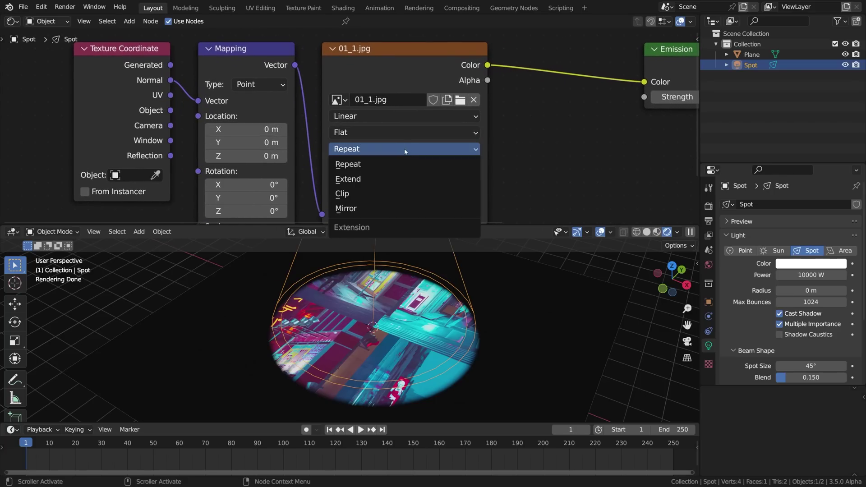
left_click(393, 194)
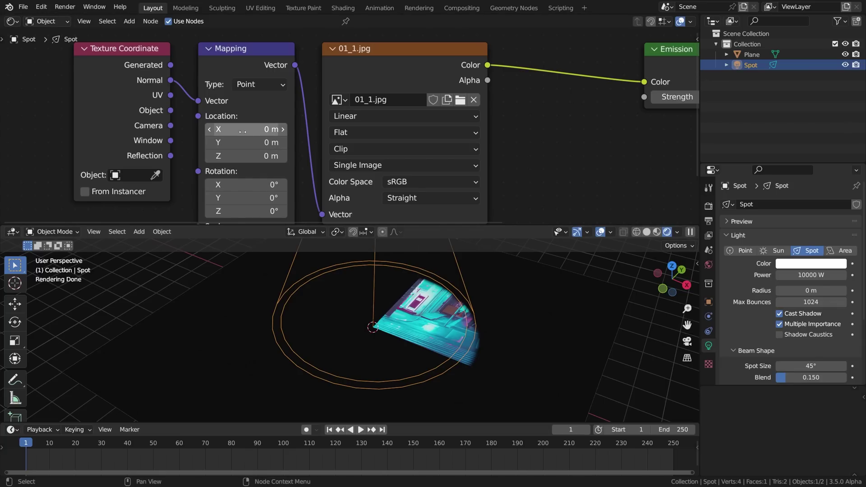
left_click_drag(242, 129, 250, 136)
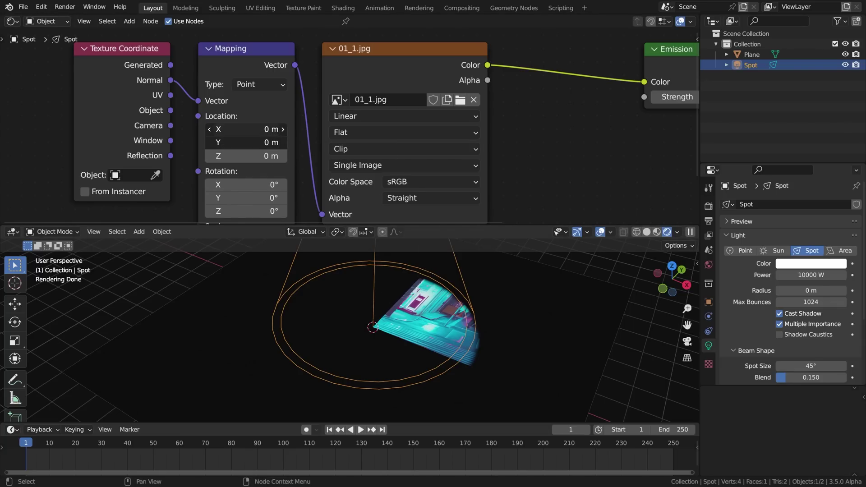
type("0")
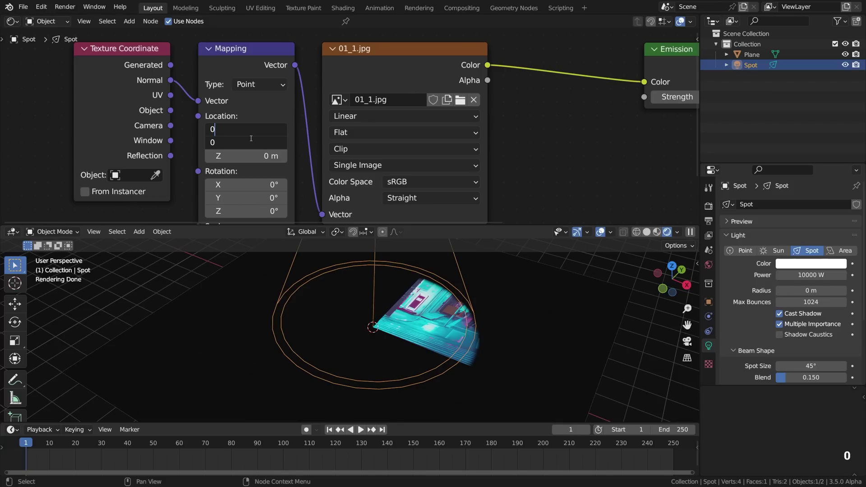
type(".5")
key("Return")
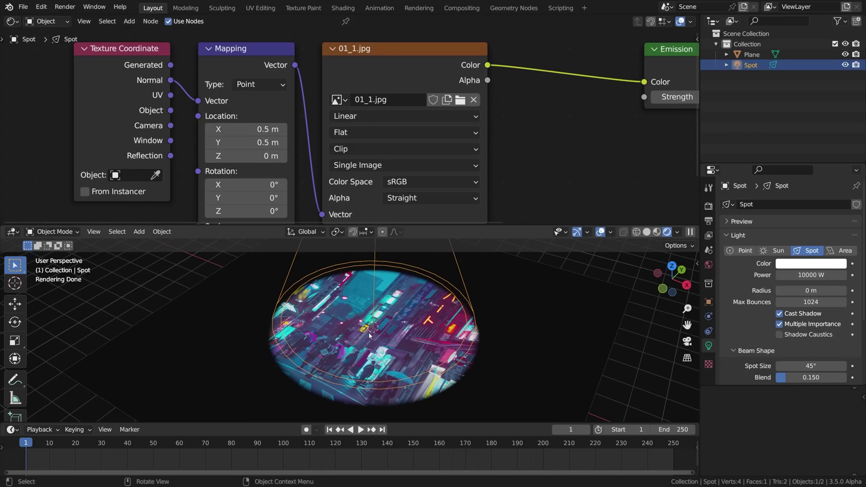
scroll(369, 333, "down", 2)
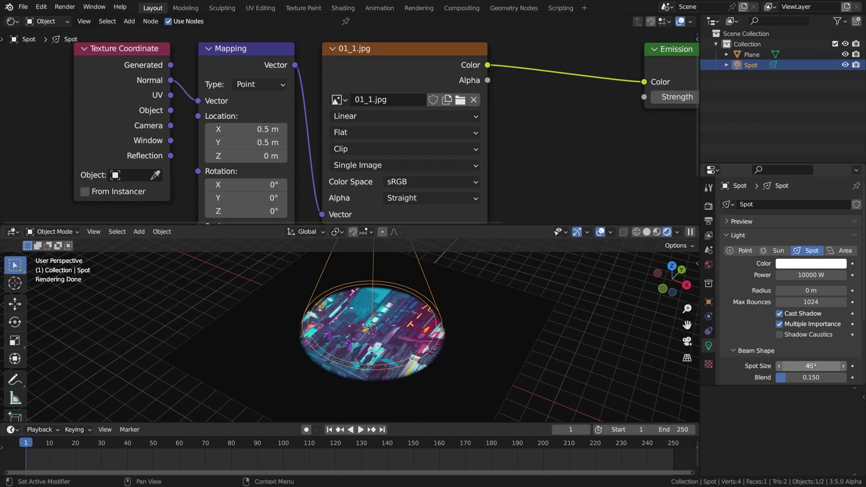
Step: Widen the Spot Size to 100° and orbit to inspect the projected city image
left_click_drag(811, 364, 842, 365)
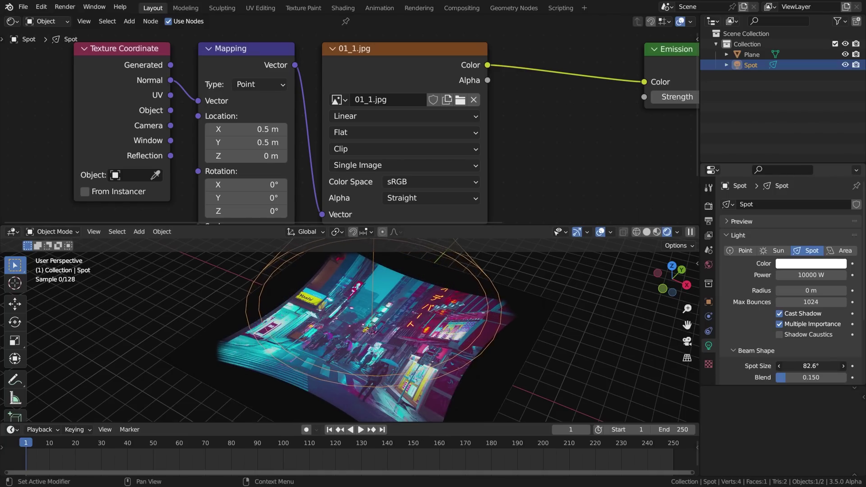
mouse_move(843, 366)
left_mouse_down()
mouse_move(865, 365)
mouse_move(836, 366)
left_mouse_up()
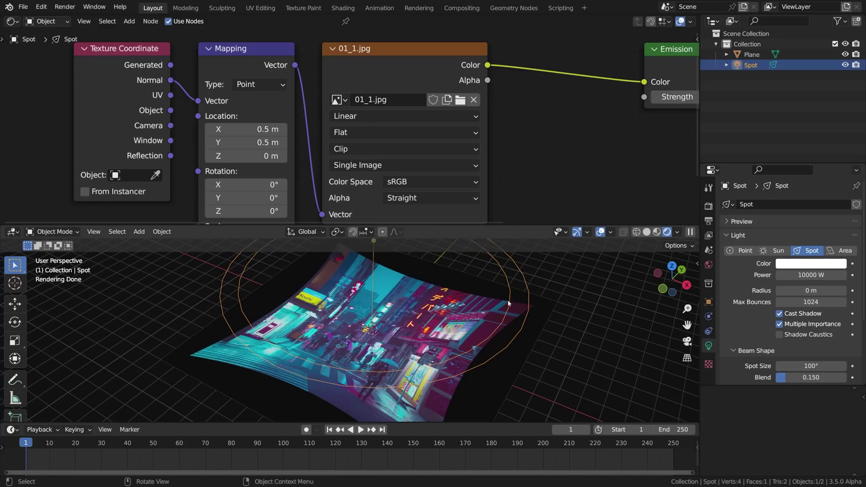
left_click_drag(383, 265, 394, 285, "alt")
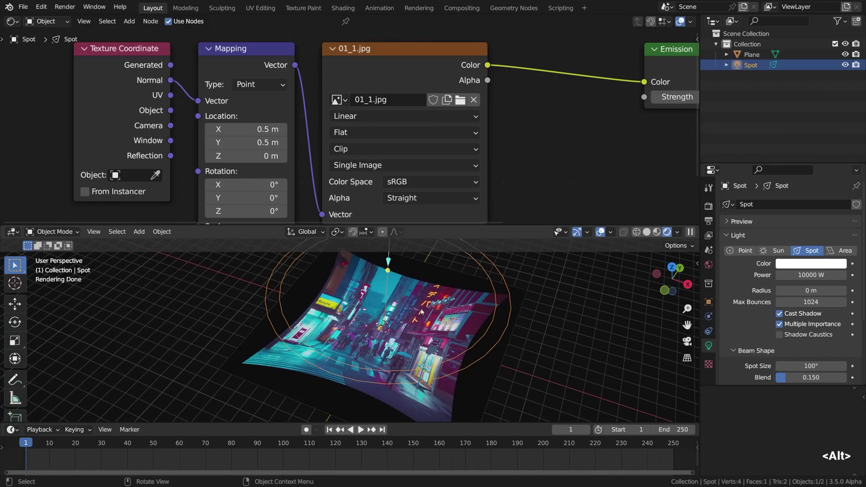
left_click_drag(421, 310, 422, 308, "alt")
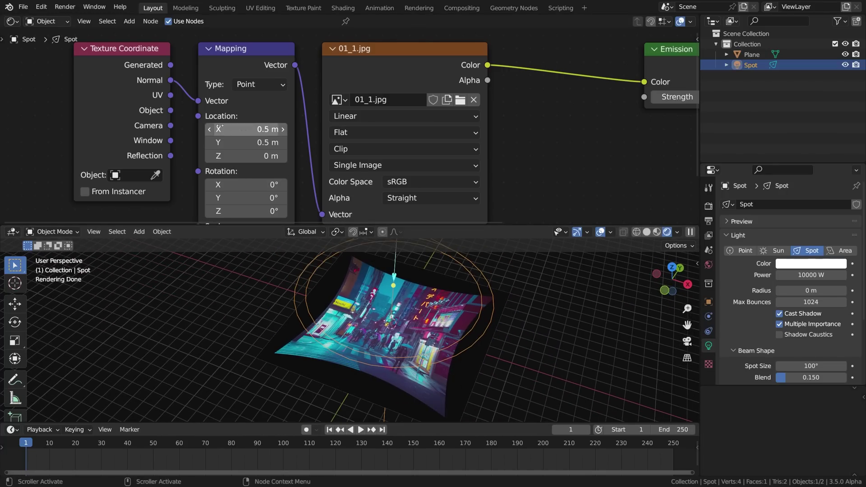
left_click(155, 98)
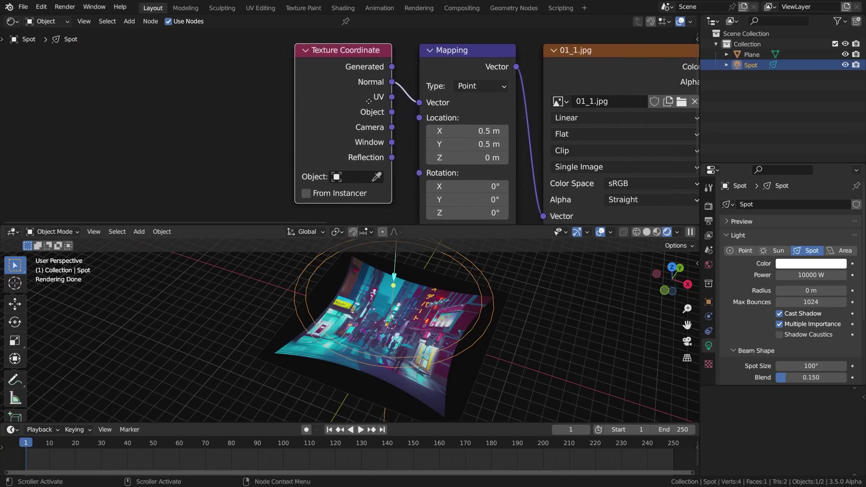
Step: Move the Texture Coordinate node left and feed its Normal output into a new Separate XYZ node
middle_click_drag(155, 97, 485, 100)
key("g")
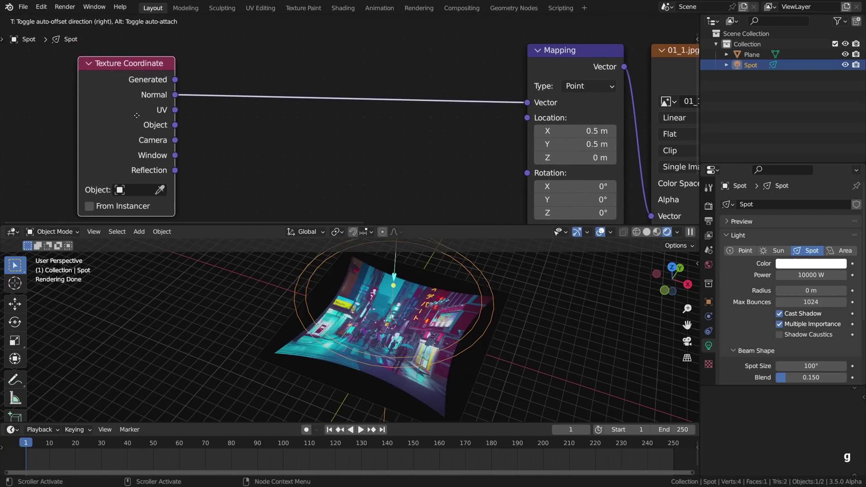
left_click(129, 112)
middle_click_drag(205, 125, 274, 112)
key("shift+a")
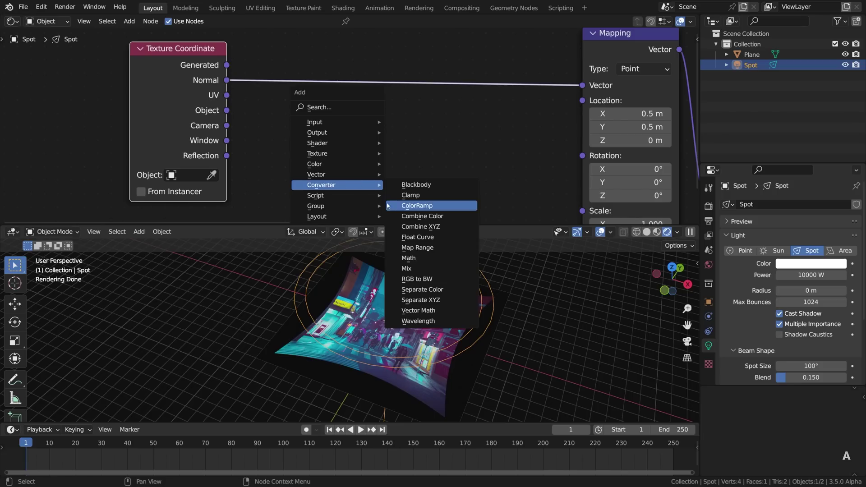
left_click(423, 302)
left_click(282, 115)
middle_click_drag(282, 115, 288, 99)
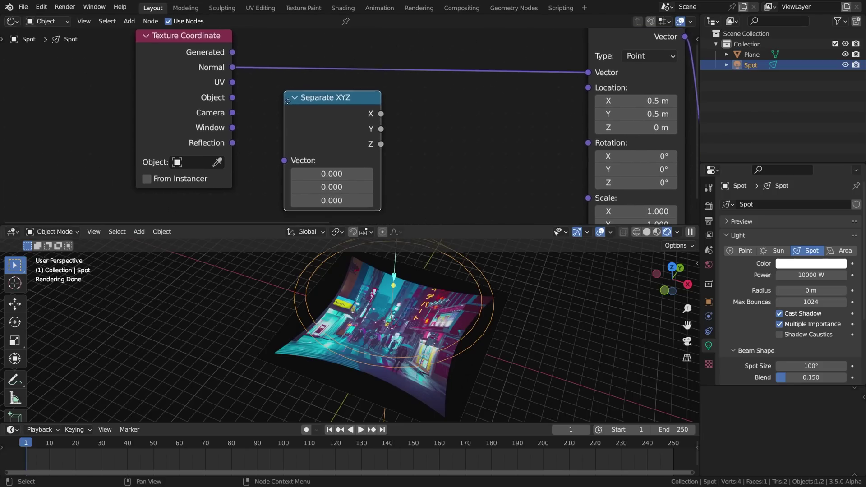
scroll(287, 99, "up", 2)
left_click_drag(241, 56, 297, 157)
Step: Insert a Mix color node into the Normal-to-Mapping link and set it to Divide
middle_click_drag(302, 156, 210, 169)
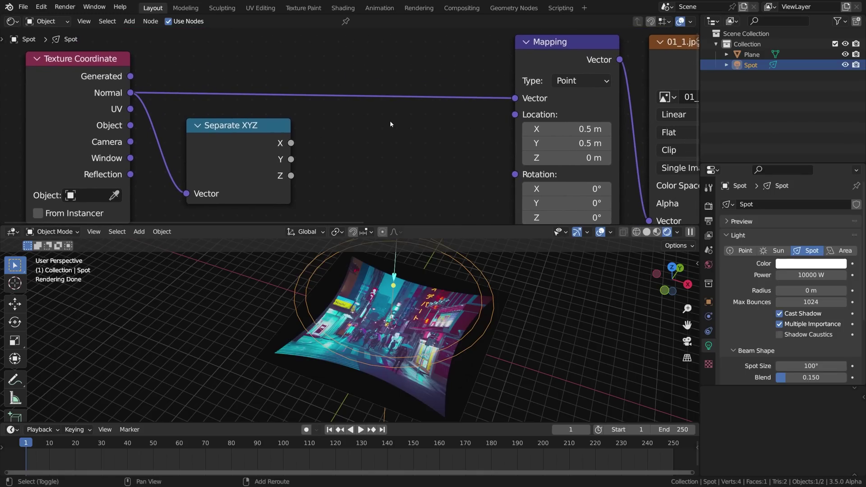
key("shift+a")
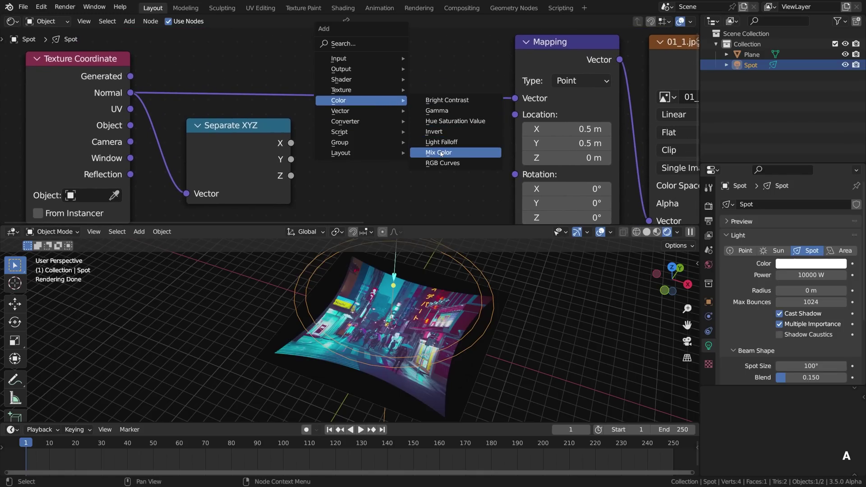
left_click(441, 154)
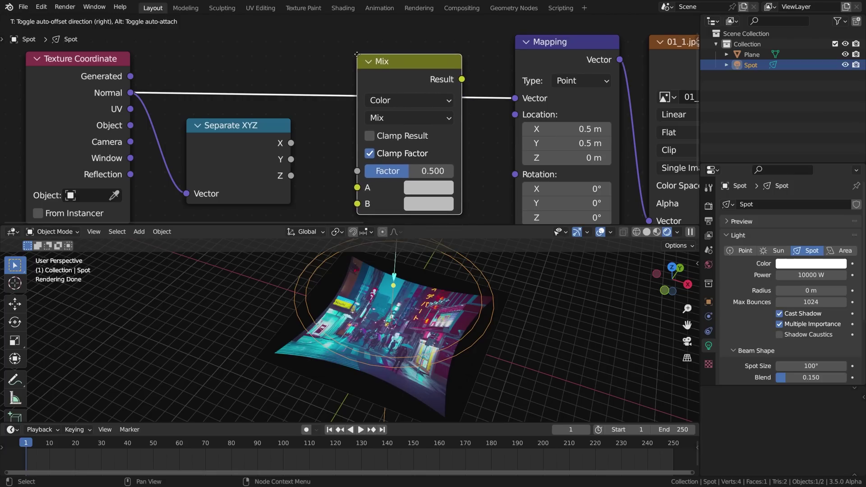
left_click(357, 54)
mouse_move(384, 92)
left_mouse_down()
mouse_move(378, 64)
mouse_move(363, 64)
left_mouse_up()
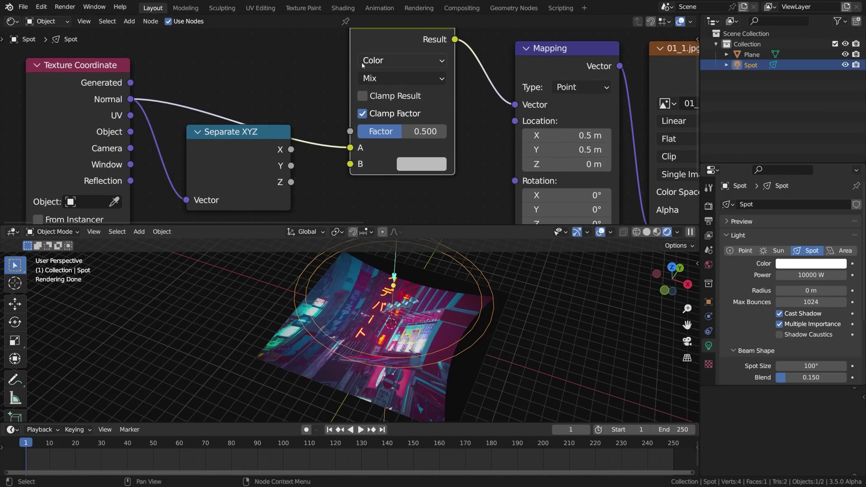
left_click(375, 80)
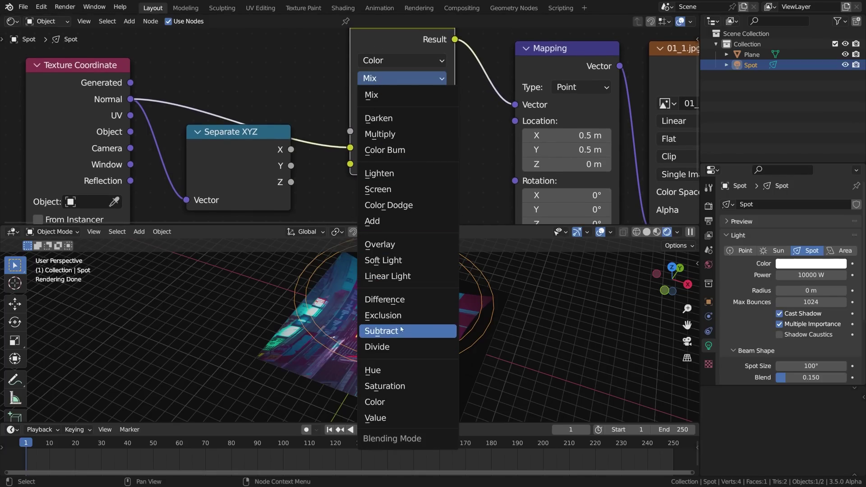
left_click(408, 349)
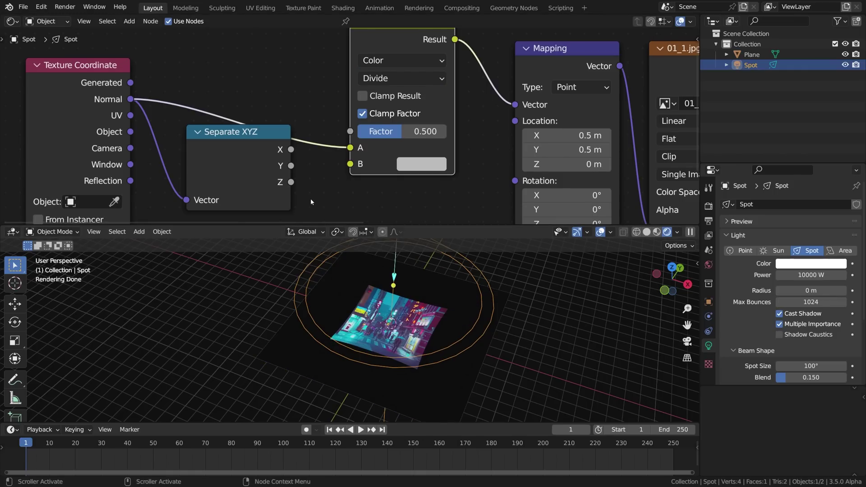
Step: Connect Separate XYZ Z to Mix input B and set the Divide factor to 1.000
left_click(291, 185)
left_click_drag(291, 183, 305, 181)
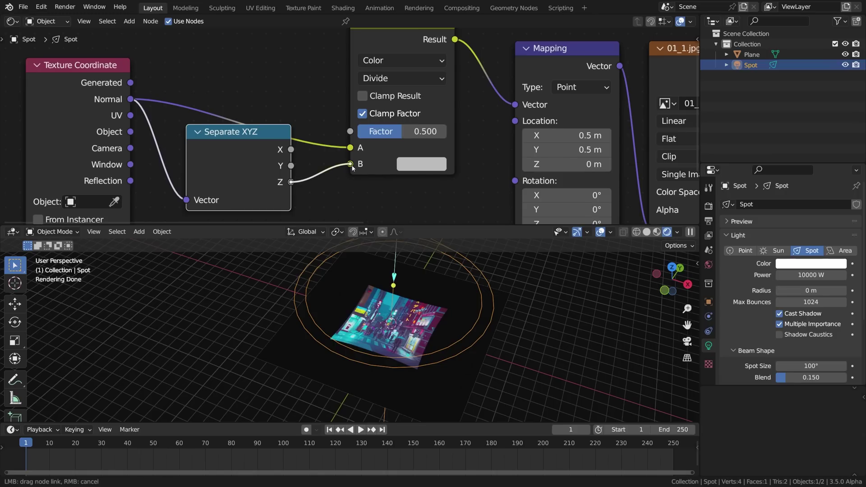
left_click_drag(353, 167, 353, 167)
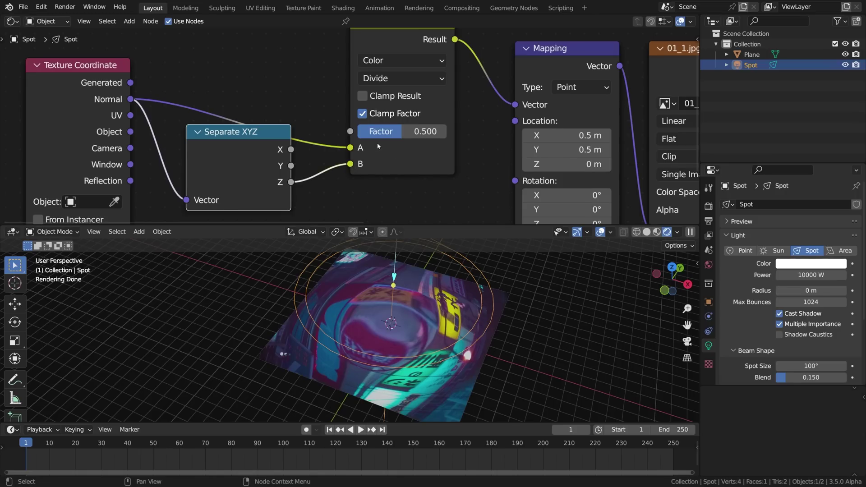
left_click_drag(379, 131, 447, 132)
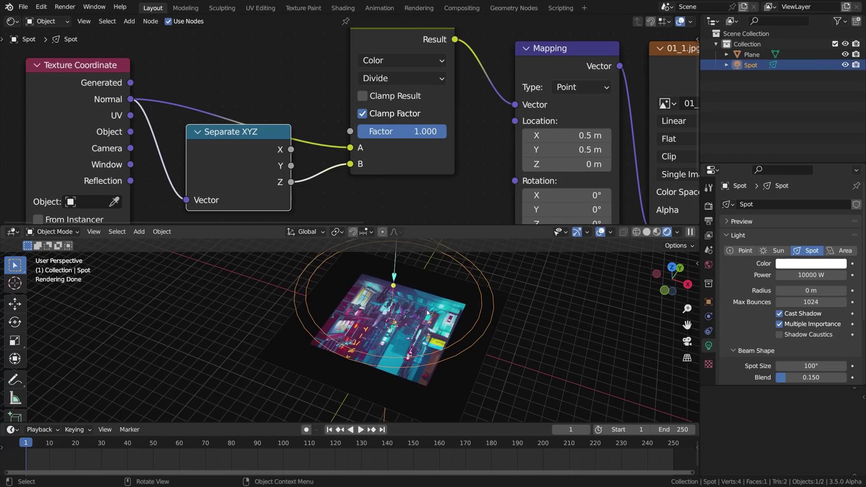
left_click_drag(427, 312, 490, 273, "alt")
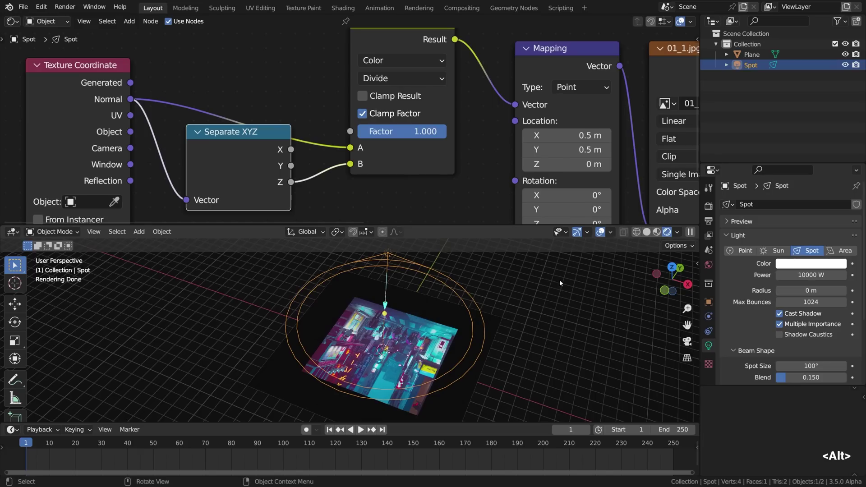
Step: Rotate the spot light 180° around the Z axis, then deselect it
key("r")
key("z")
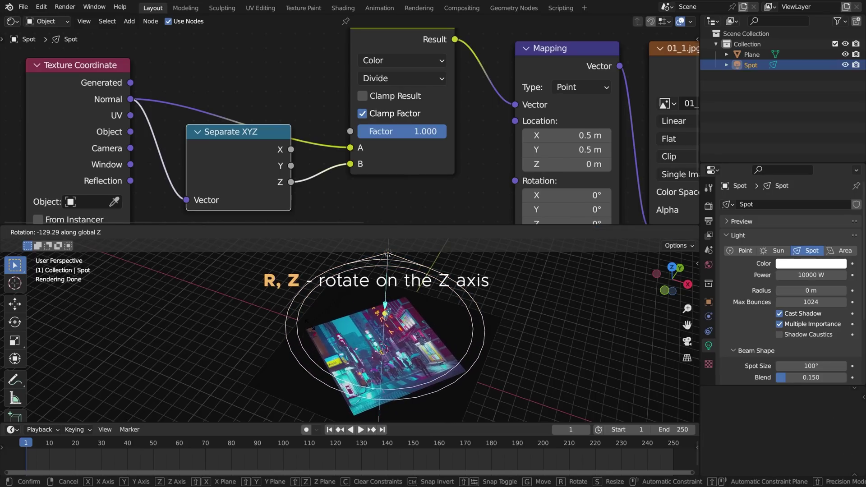
type("180")
key("Return")
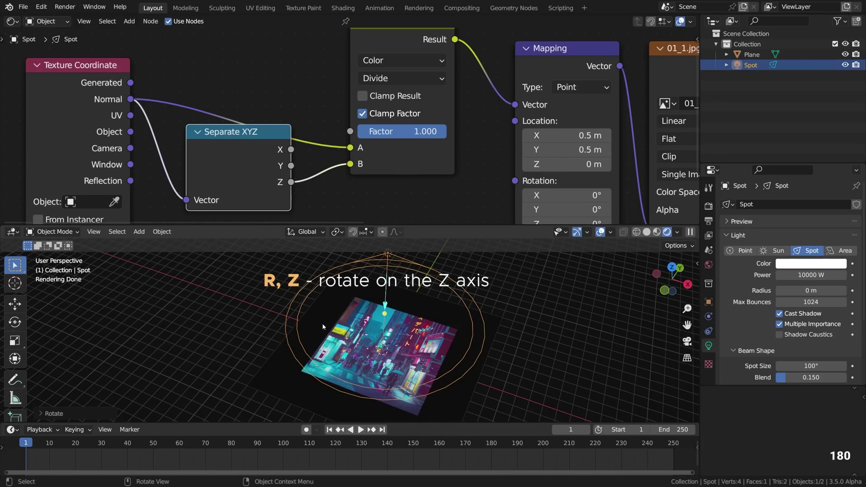
left_click(522, 312)
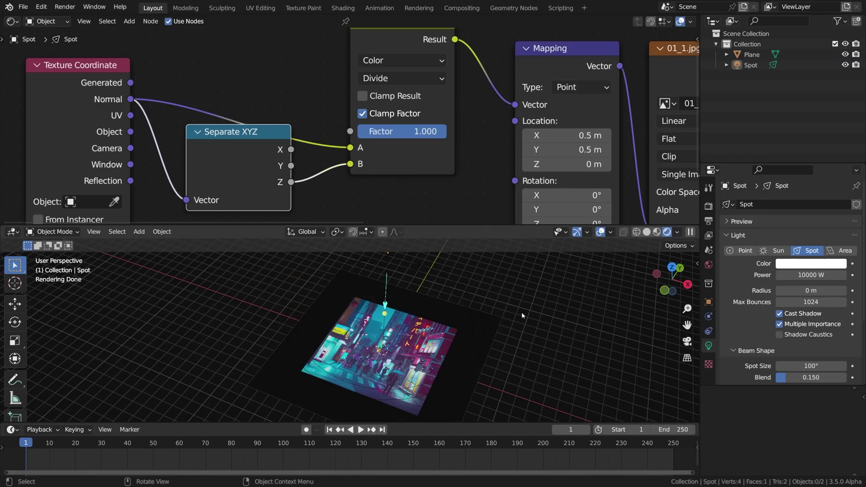
scroll(429, 212, "down", 1)
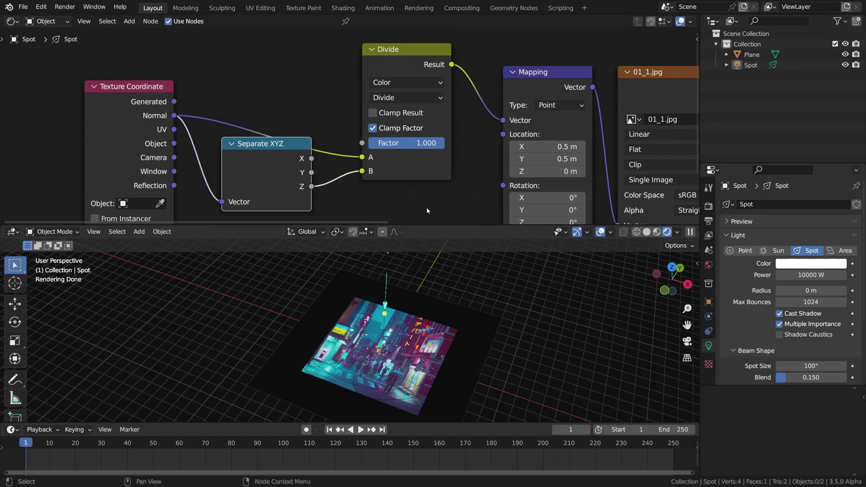
left_click_drag(287, 151, 287, 167)
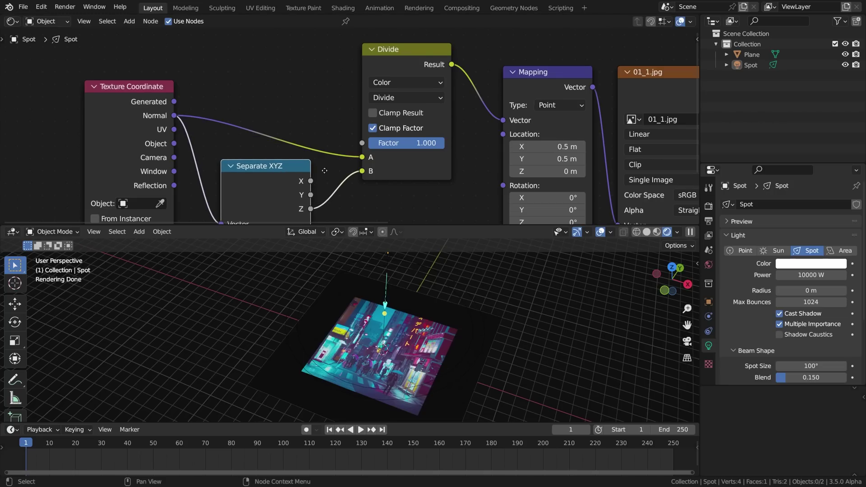
scroll(291, 162, "down", 1)
middle_click_drag(297, 158, 138, 106)
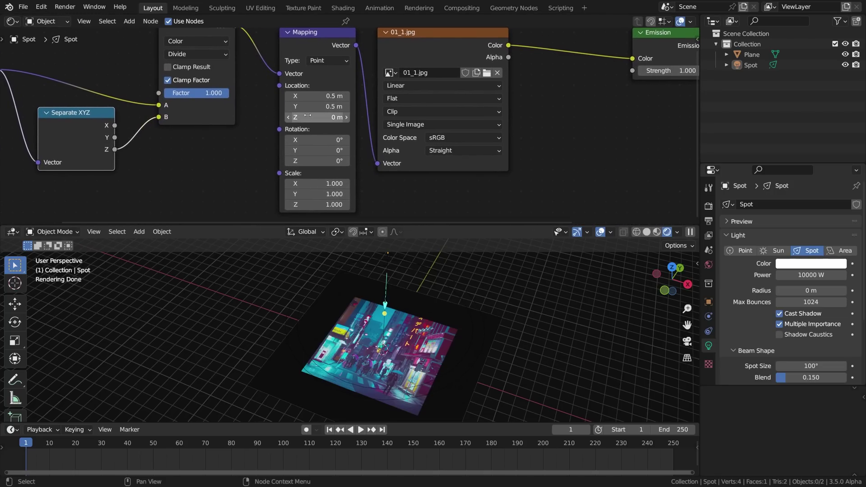
scroll(332, 107, "up", 3)
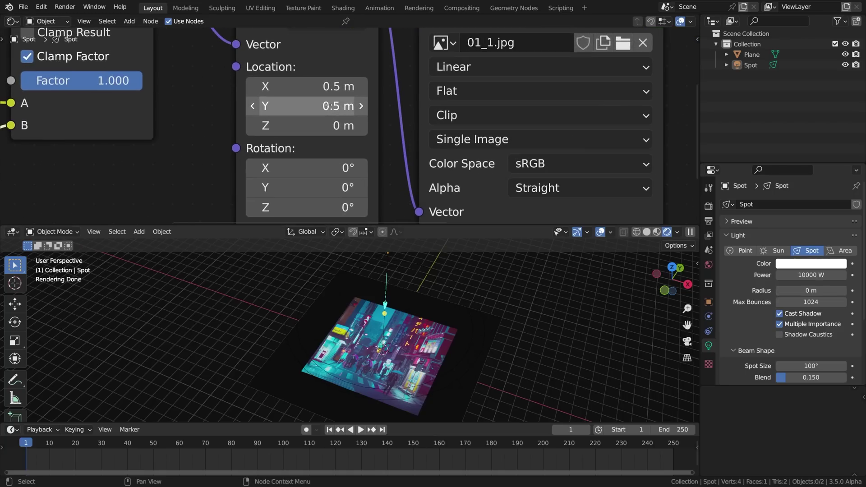
mouse_move(326, 86)
left_mouse_down()
mouse_move(298, 86)
mouse_move(338, 87)
mouse_move(341, 106)
mouse_move(318, 106)
left_mouse_up()
key("ctrl+z")
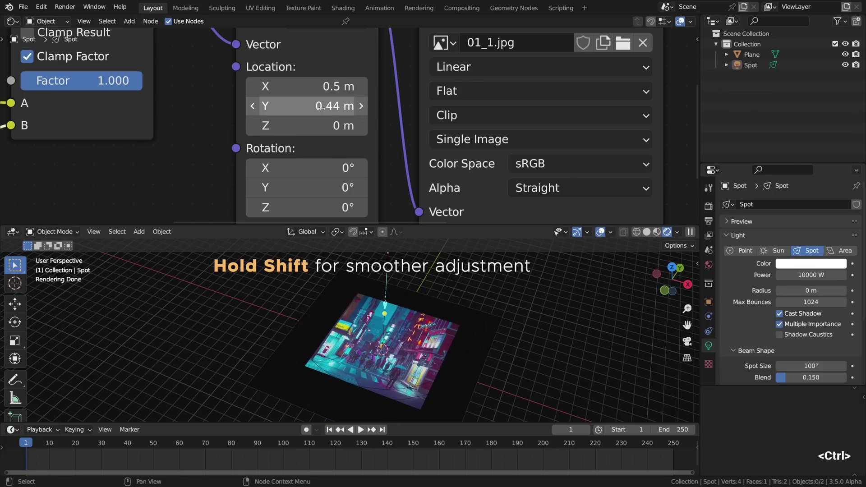
key("ctrl+z")
scroll(323, 138, "down", 2, "shift")
scroll(318, 108, "down", 3, "shift")
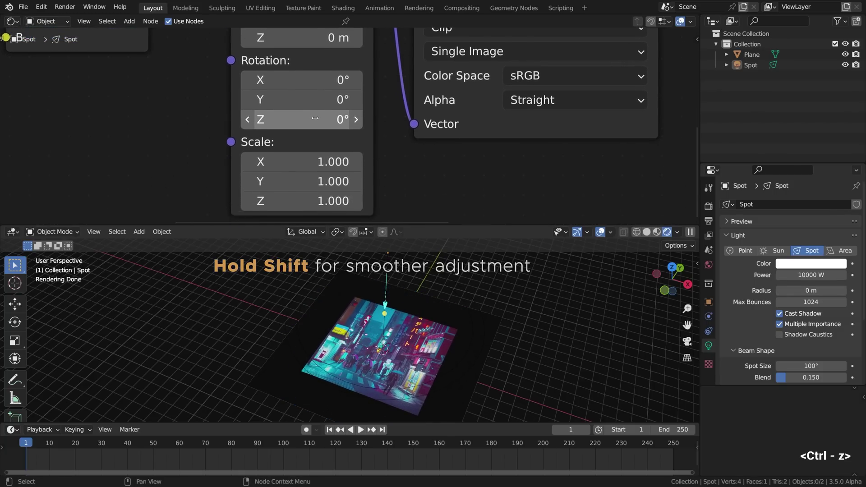
scroll(314, 87, "up", 1)
left_click_drag(307, 87, 400, 88)
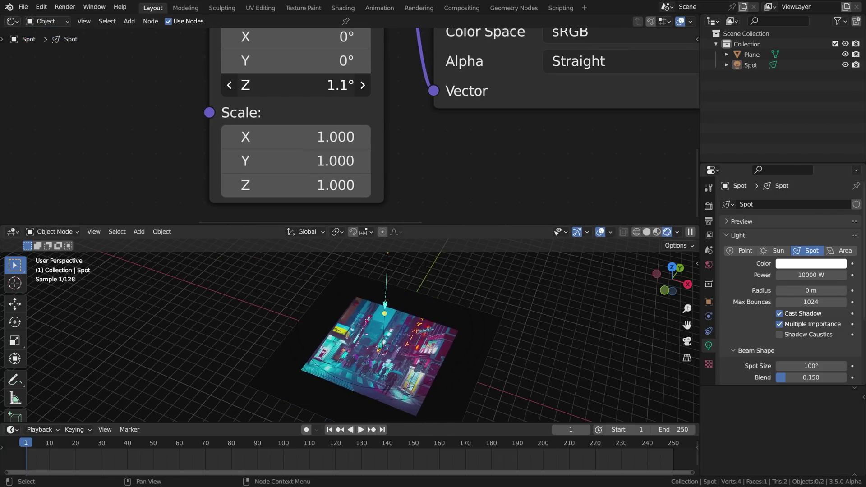
left_click_drag(308, 85, 400, 84)
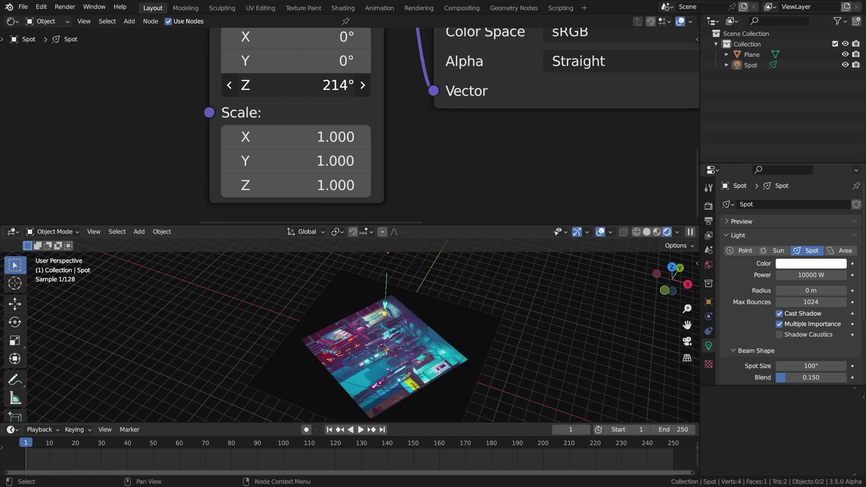
left_click_drag(308, 84, 399, 85)
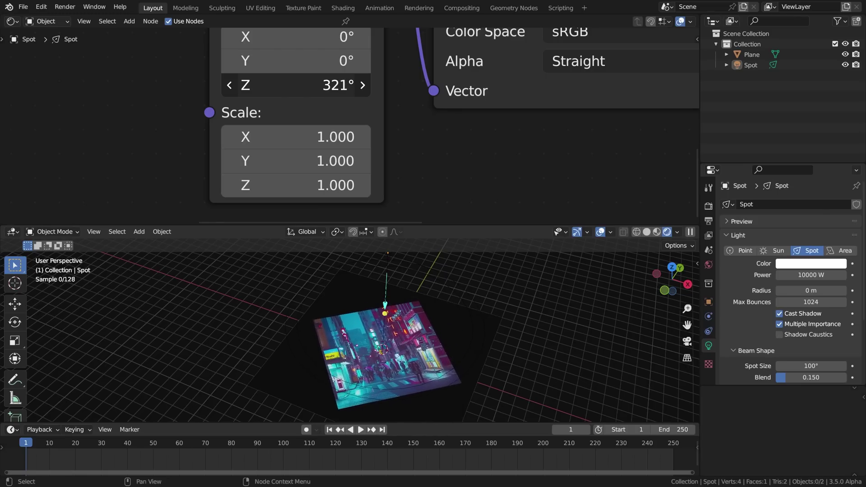
left_click_drag(308, 84, 399, 85)
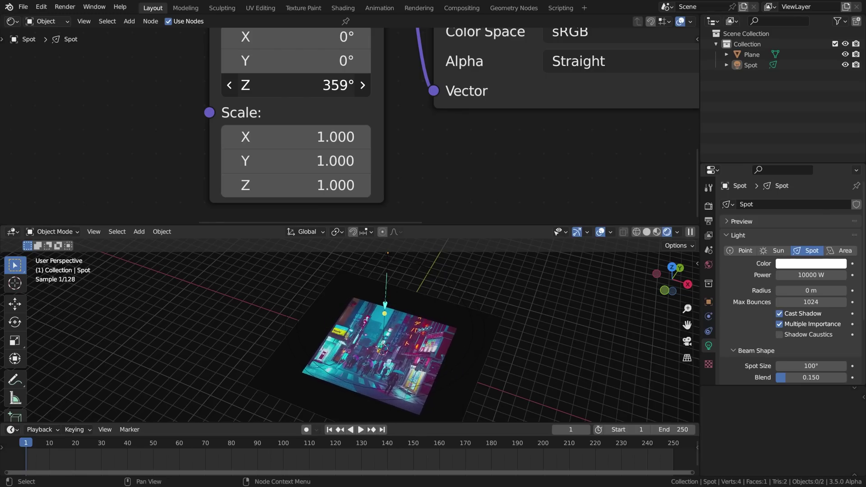
left_click(305, 95)
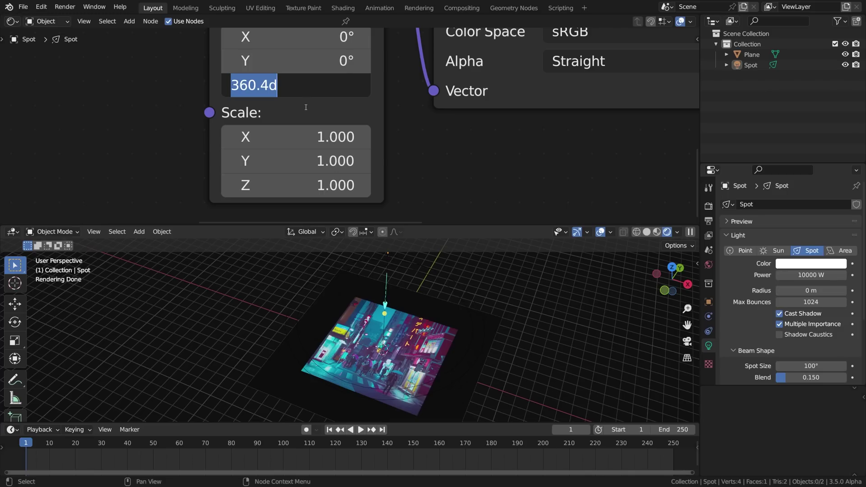
type("0")
key("Return")
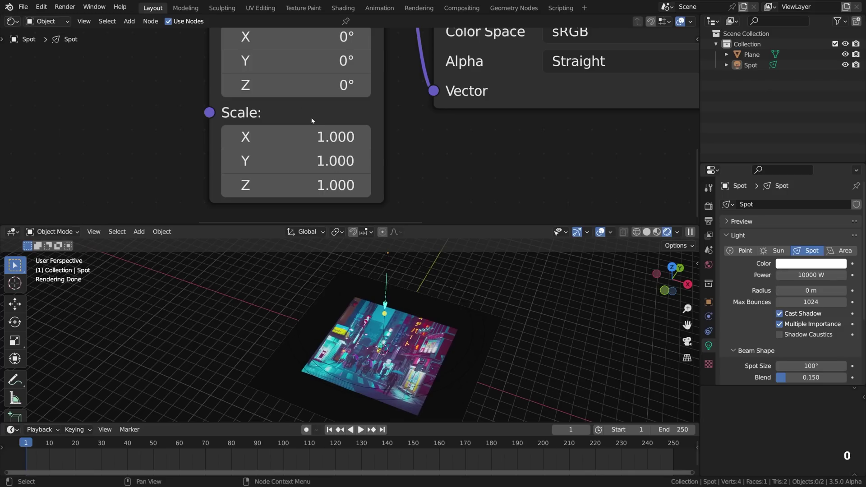
scroll(368, 370, "up", 1)
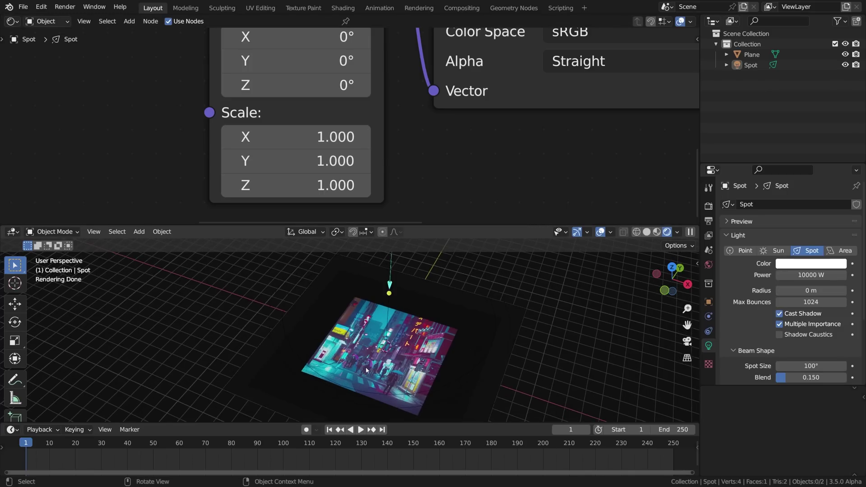
scroll(369, 372, "up", 2)
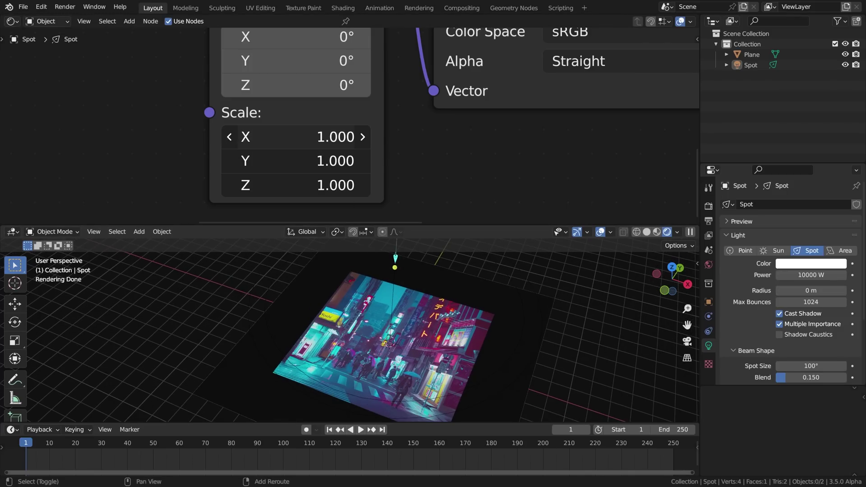
left_click_drag(313, 137, 318, 182, "shift")
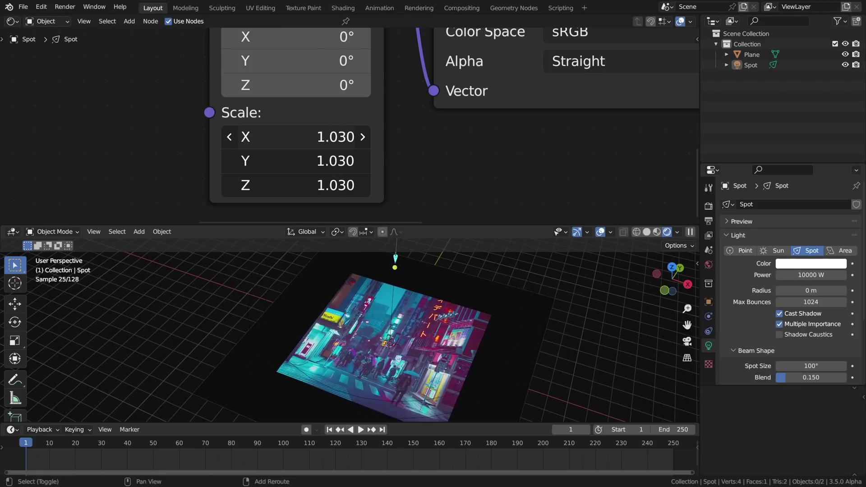
left_click_drag(313, 137, 315, 118)
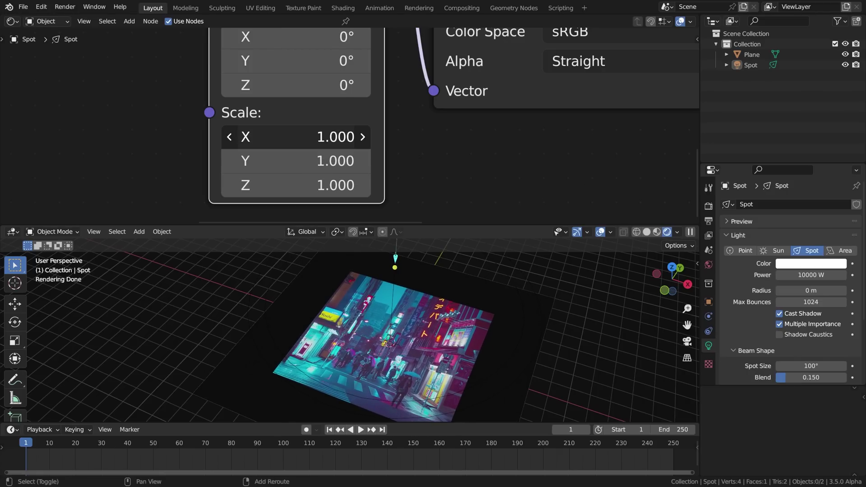
mouse_move(318, 136)
left_mouse_down()
mouse_move(256, 136)
mouse_move(271, 136)
left_mouse_up()
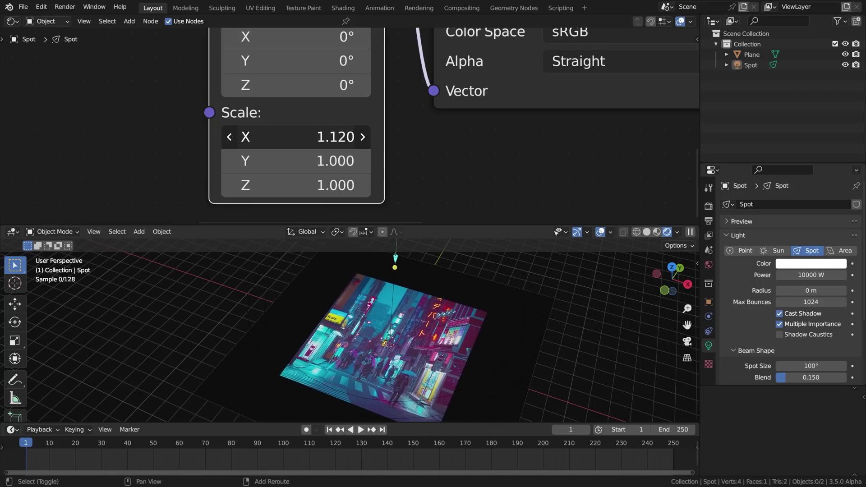
mouse_move(295, 137)
left_mouse_down()
mouse_move(336, 137)
mouse_move(323, 137)
left_mouse_up()
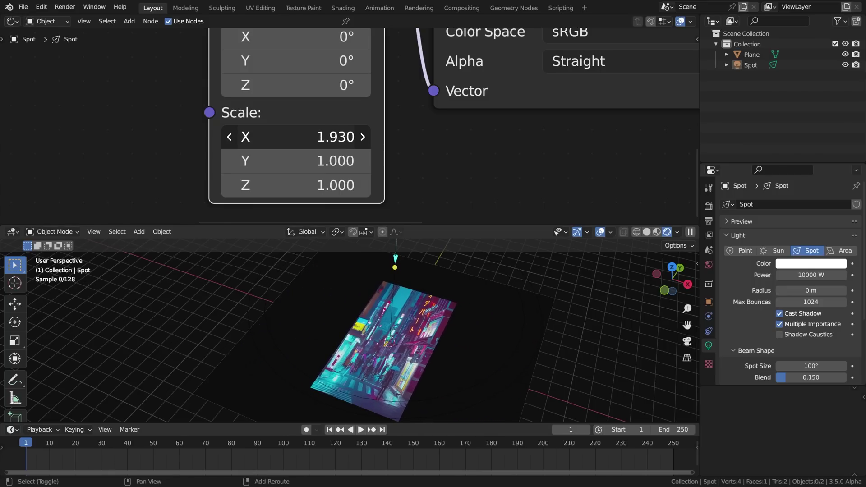
double_click(323, 137)
type("1")
key("Return")
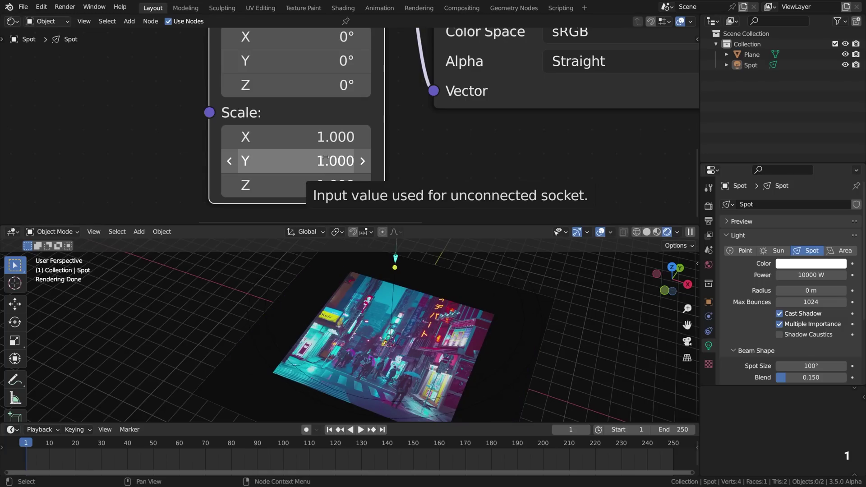
left_click_drag(325, 160, 336, 160)
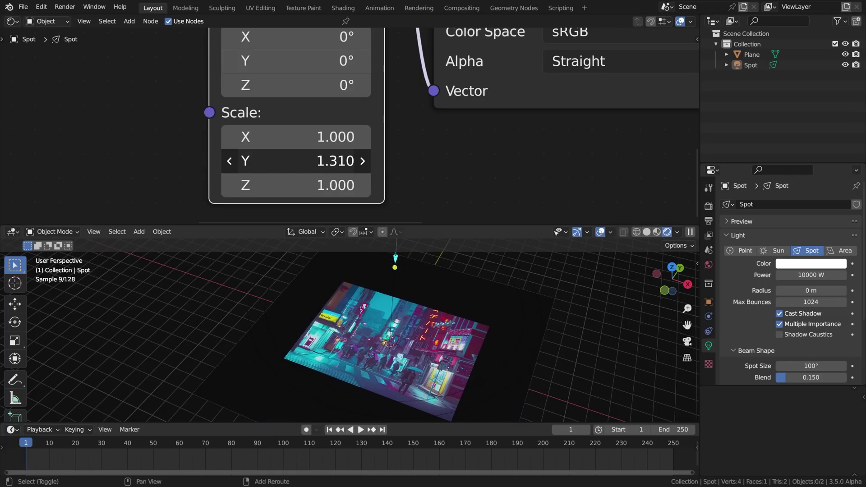
double_click(325, 160)
type("1.29")
key("Return")
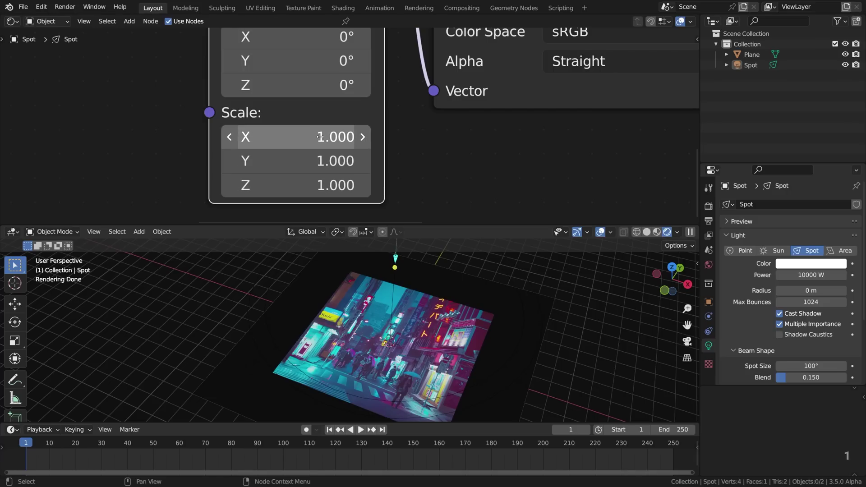
scroll(321, 117, "down", 3)
scroll(321, 117, "down", 2)
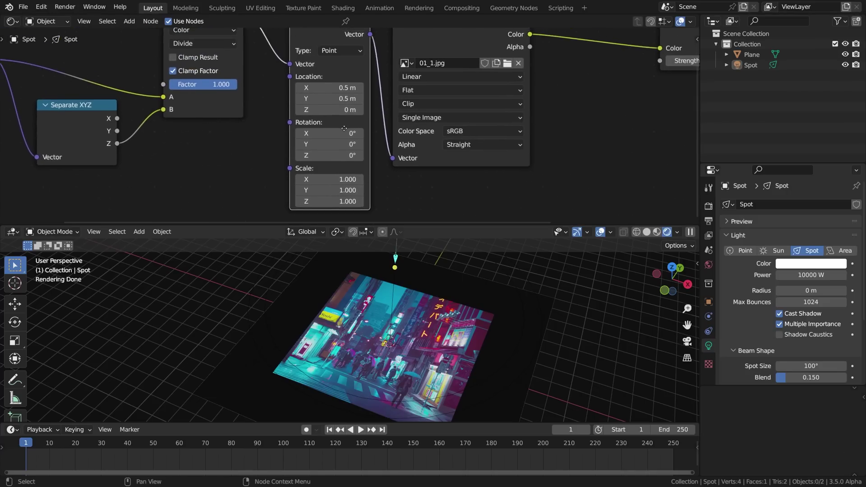
Step: Nudge the Texture Coordinate node up and box-select the whole texture node chain
middle_click_drag(320, 118, 451, 155)
scroll(451, 155, "down", 2)
key("g")
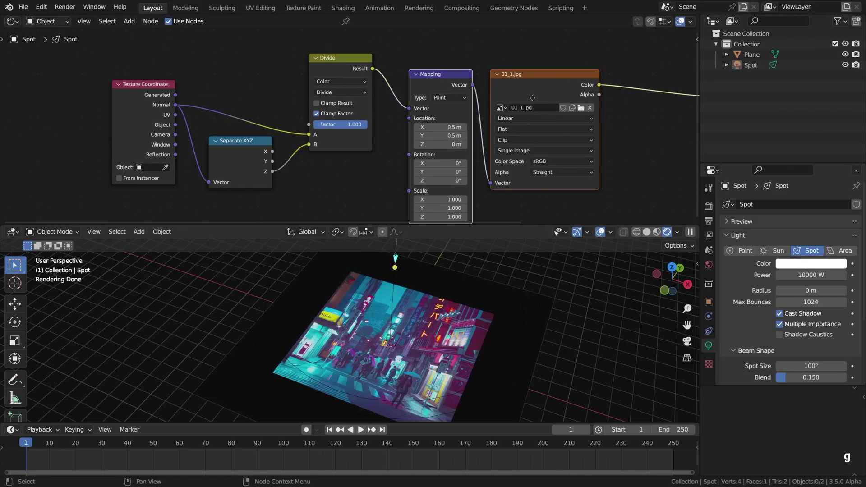
left_click(446, 49)
left_click_drag(174, 81, 171, 59)
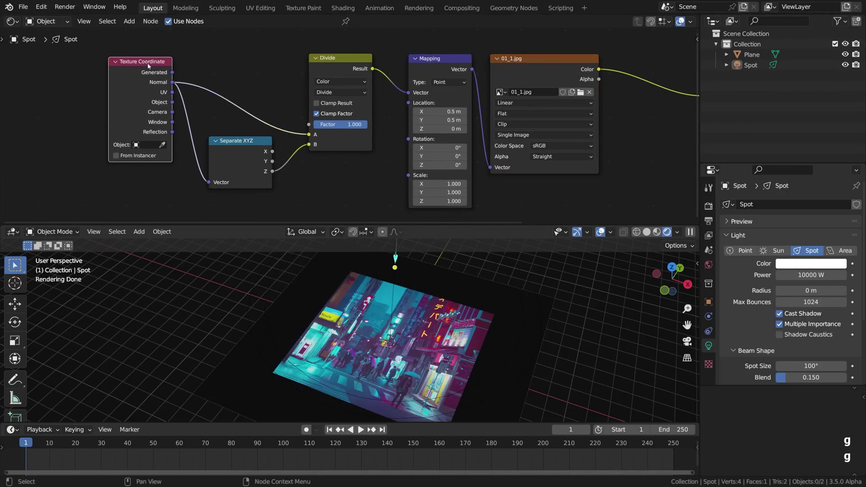
mouse_move(102, 34)
left_mouse_down()
mouse_move(161, 66)
mouse_move(549, 215)
left_mouse_up()
scroll(544, 207, "down", 2)
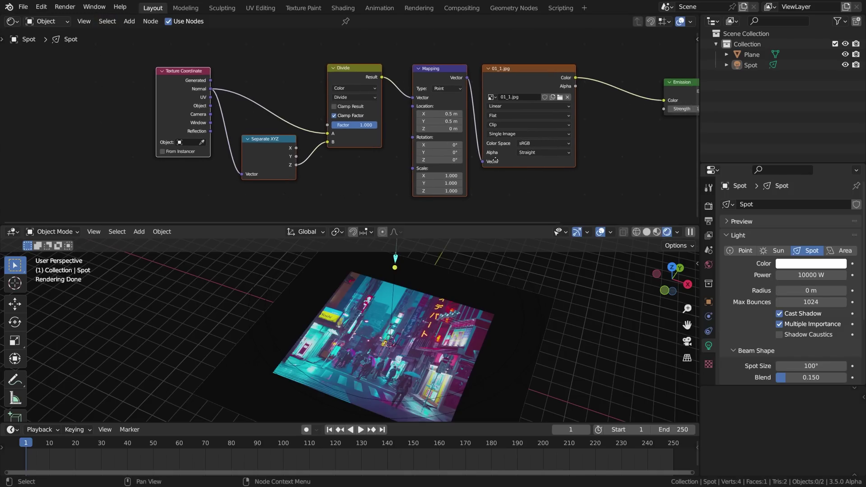
middle_click_drag(544, 208, 456, 158)
Step: Wrap the selected nodes in a frame and label it TEXTURE
key("shift+p")
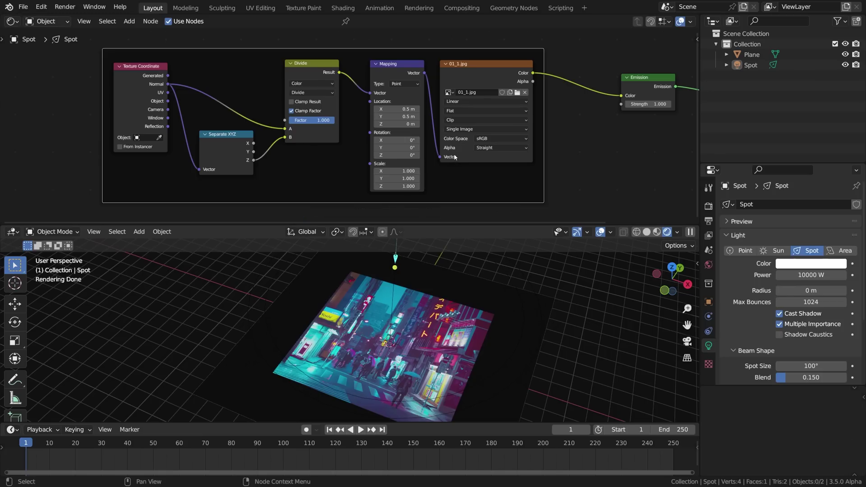
left_click(697, 39)
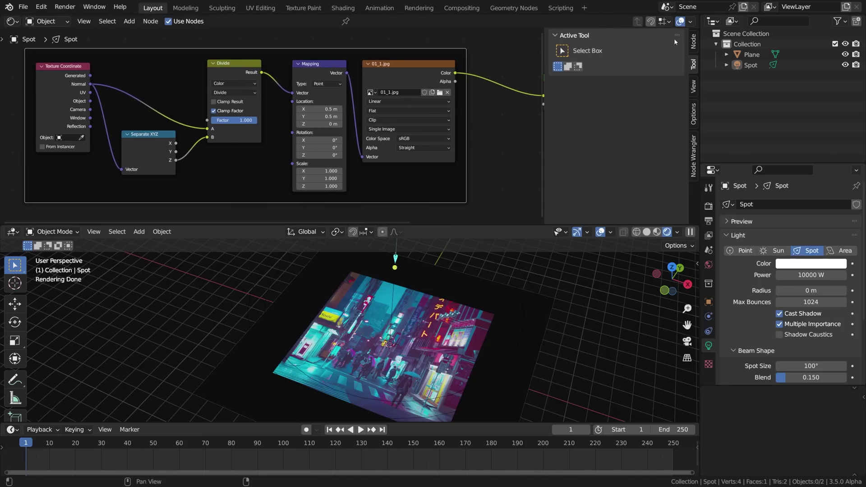
left_click(692, 42)
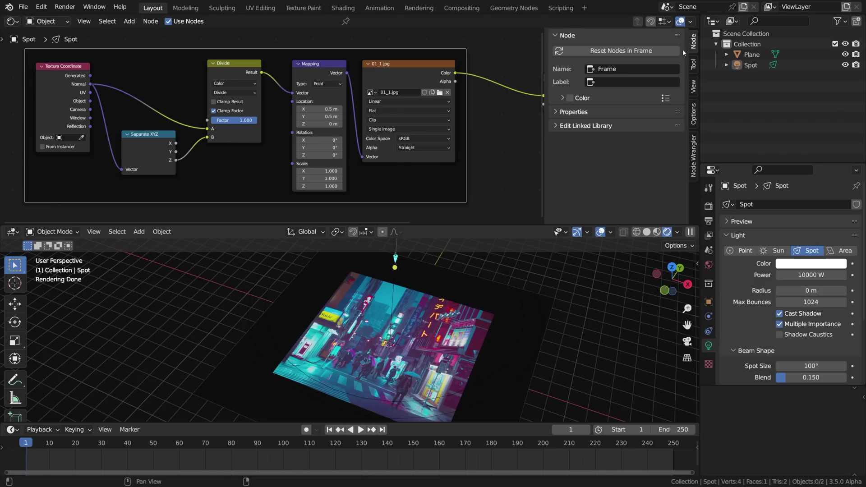
left_click(643, 83)
type("TEXTURE")
key("Return")
left_click_drag(543, 61, 678, 69)
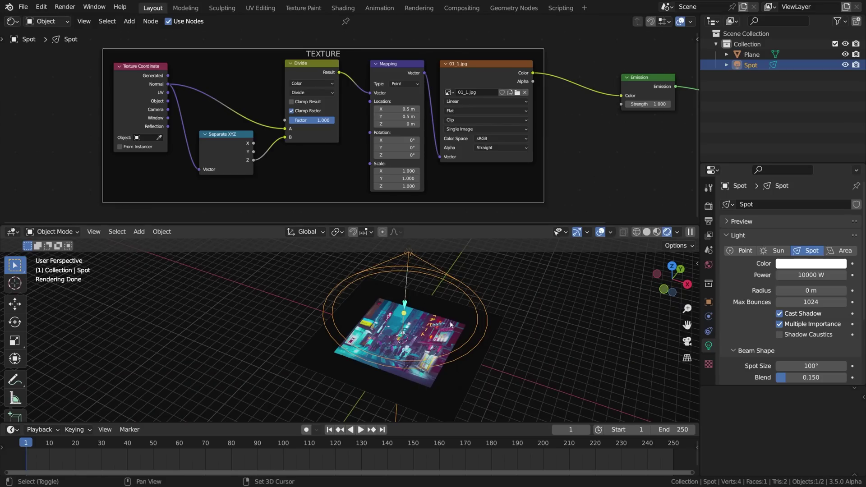
Step: Add a smooth-shaded UV sphere and set its height on the image plane
key("shift+a")
mouse_move(419, 277)
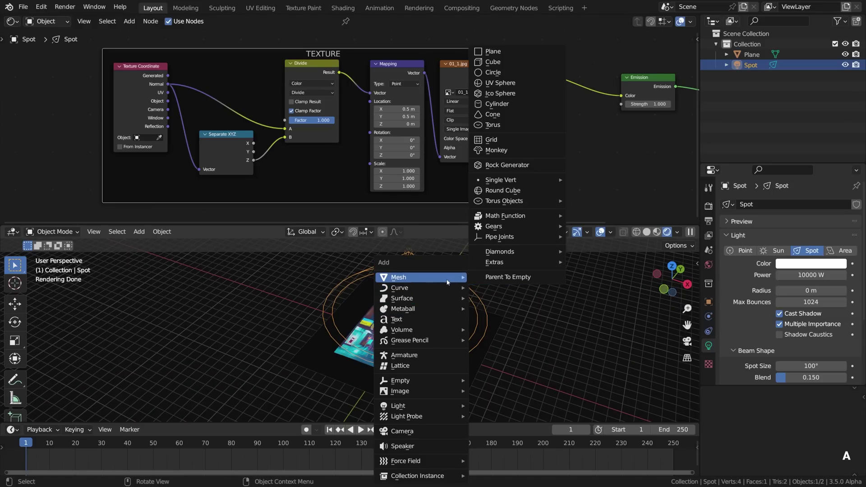
left_click(500, 82)
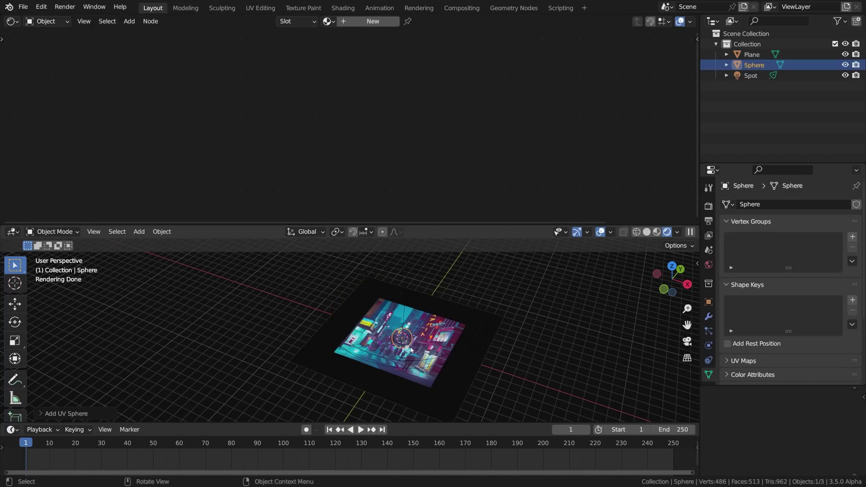
key("g")
left_click(392, 329)
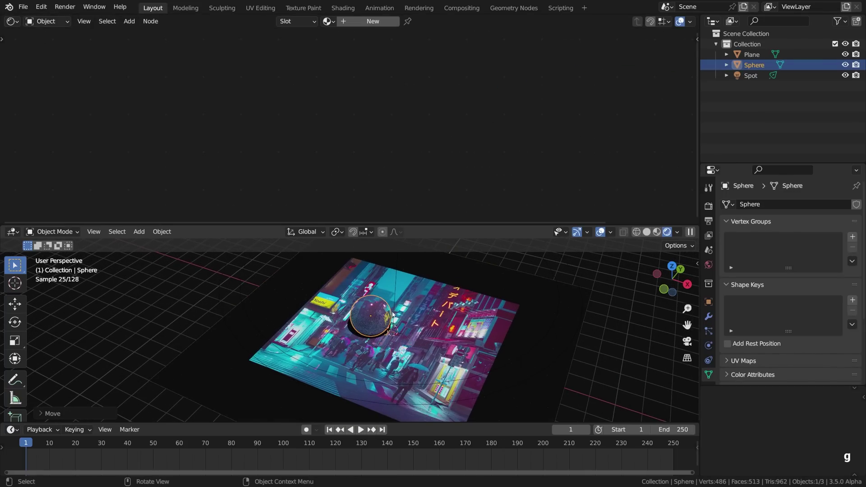
right_click(427, 293)
left_click(426, 288)
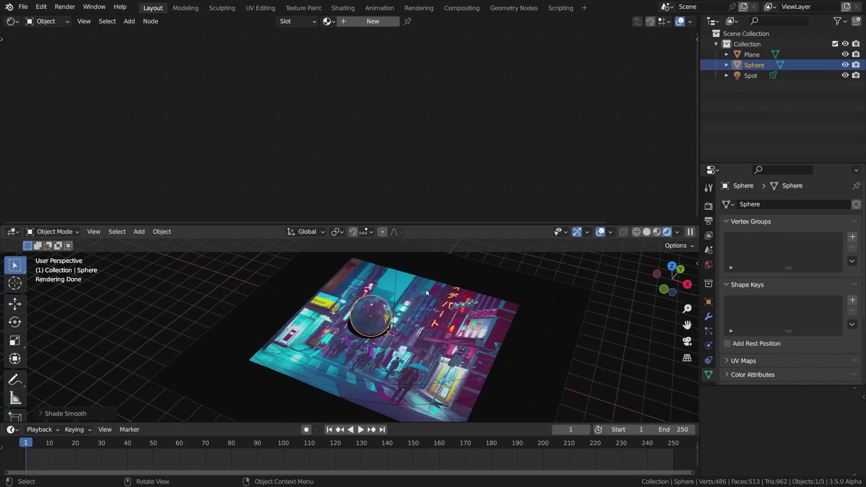
key("g")
key("z")
left_click(406, 288)
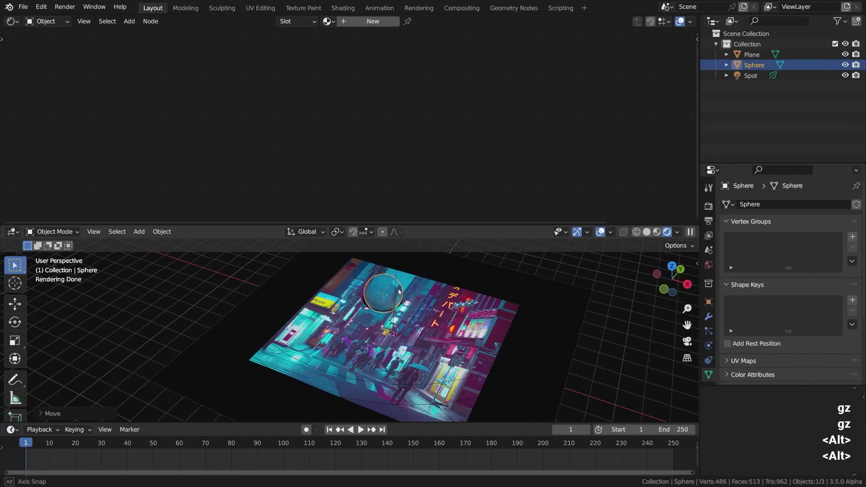
Step: Duplicate the sphere into a smaller second sphere placed on the plane
key("shift+d")
key("shift+z")
left_click(460, 308)
key("s")
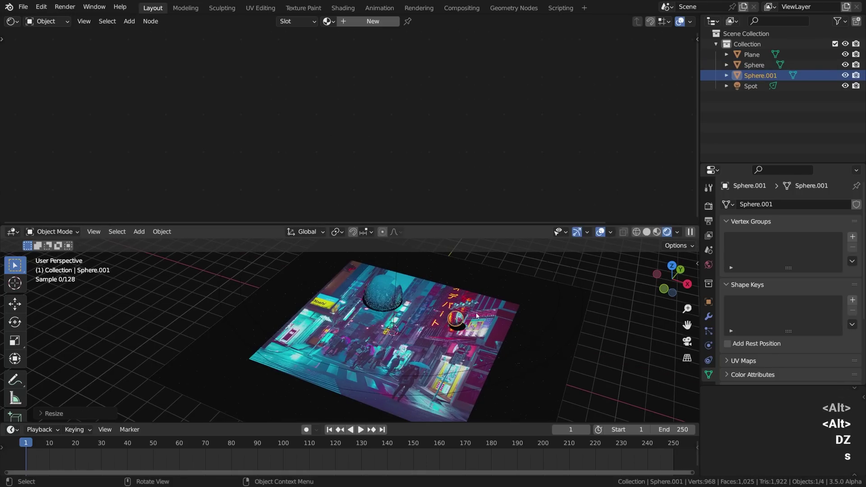
key("g")
left_click(470, 317)
Step: Duplicate again to create a resized third sphere on the plane
key("shift+d")
key("g")
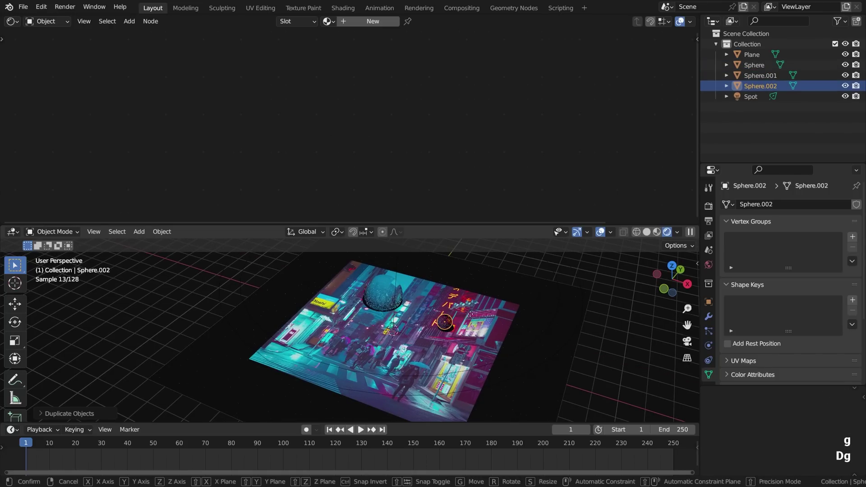
key("z")
left_click(402, 349)
key("s")
left_click(400, 346)
key("g")
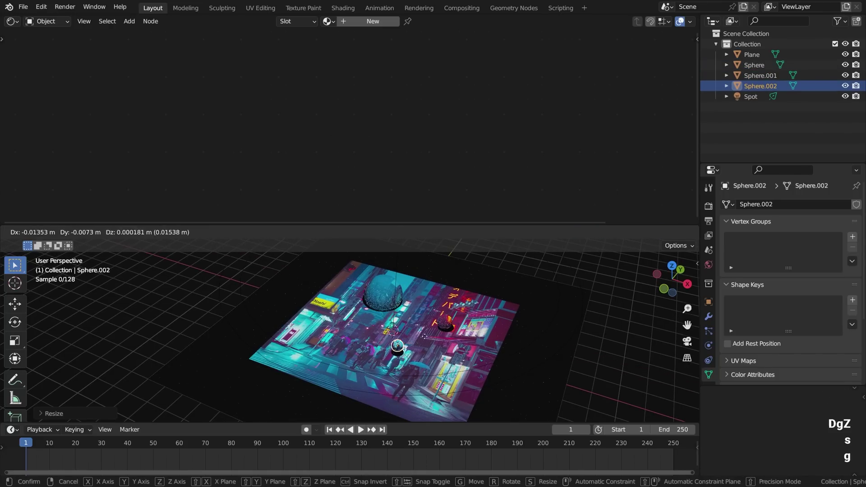
key("alt+a")
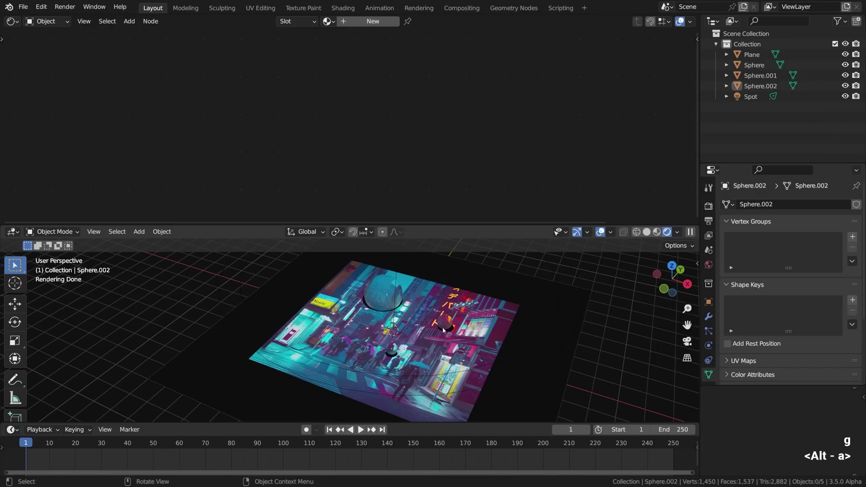
Step: Enlarge the second sphere and clear the selection
left_click(443, 330)
key("s")
left_click(467, 315)
key("alt+a")
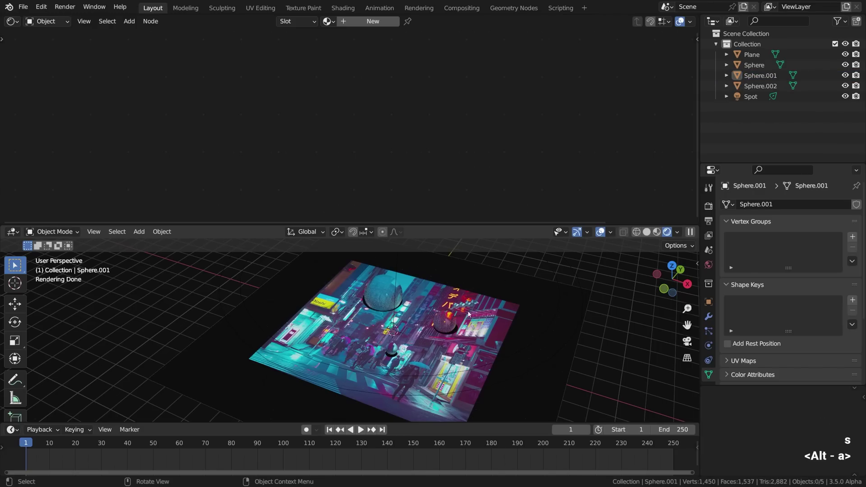
left_click(445, 323)
key("s")
left_click(466, 314)
key("alt+a")
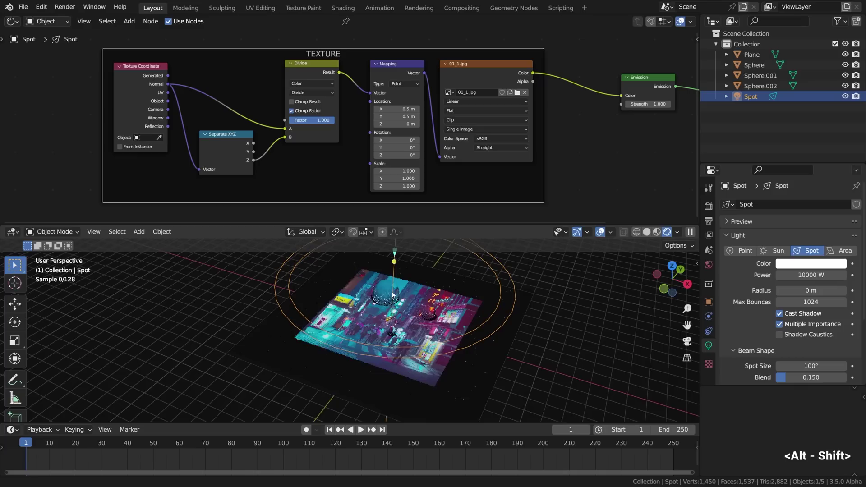
Step: Point the spotlight straight down and adjust its light radius
key("r")
key("r")
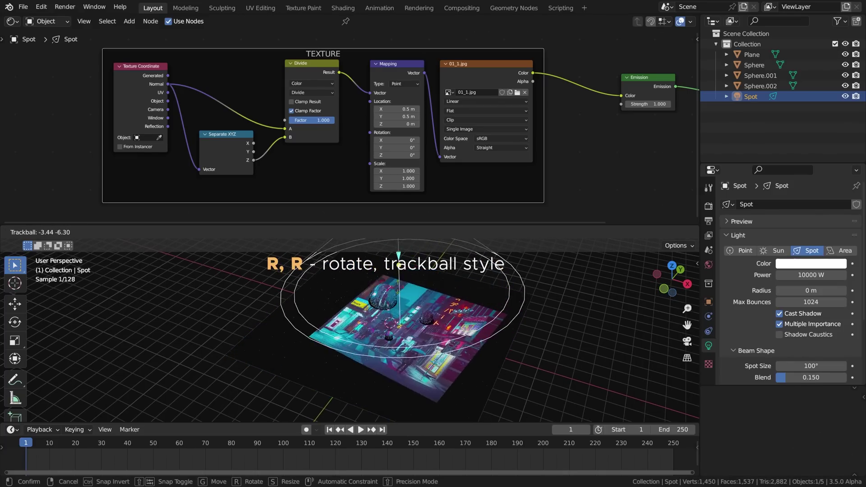
left_click(408, 293)
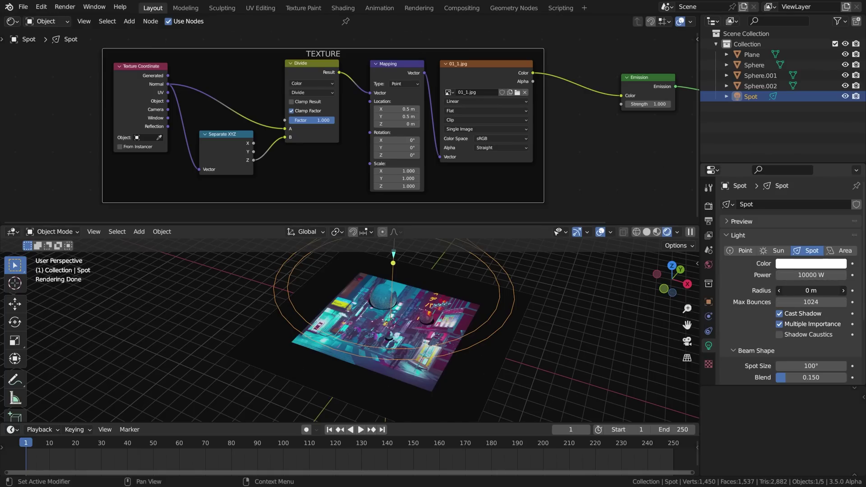
left_click_drag(811, 291, 839, 290)
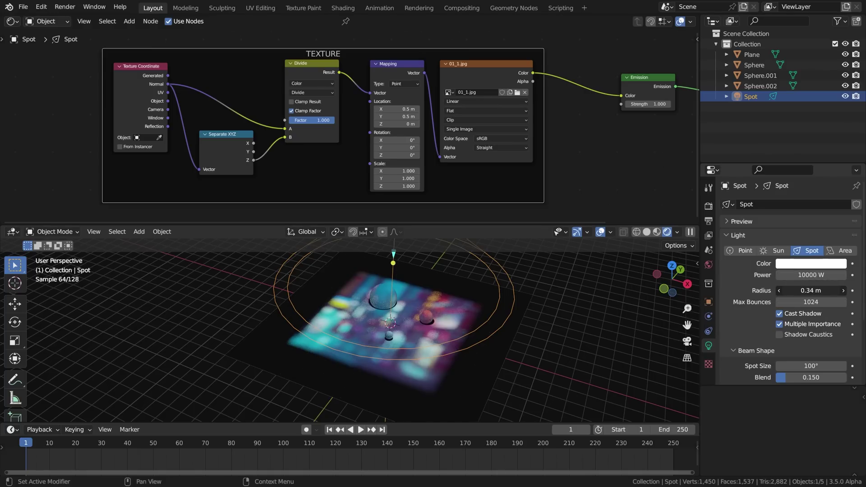
mouse_move(811, 290)
left_mouse_down()
mouse_move(839, 291)
mouse_move(785, 290)
left_mouse_up()
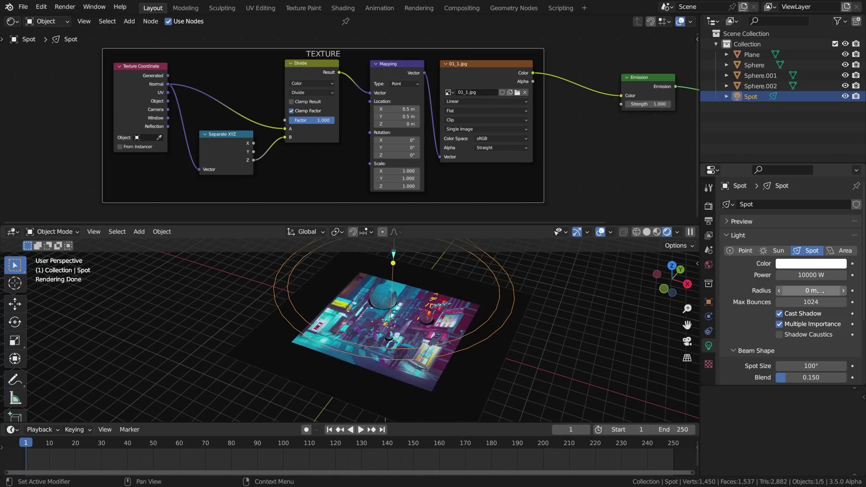
scroll(837, 316, "down", 2)
scroll(828, 310, "down", 1)
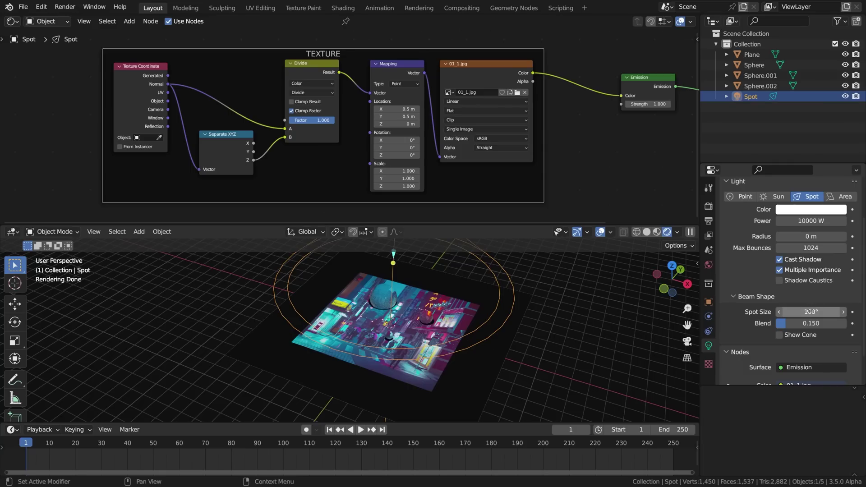
Step: Set the spotlight's Spot Size to 45° and Blend to 1.000
mouse_move(811, 311)
left_mouse_down()
mouse_move(772, 311)
mouse_move(839, 312)
left_mouse_up()
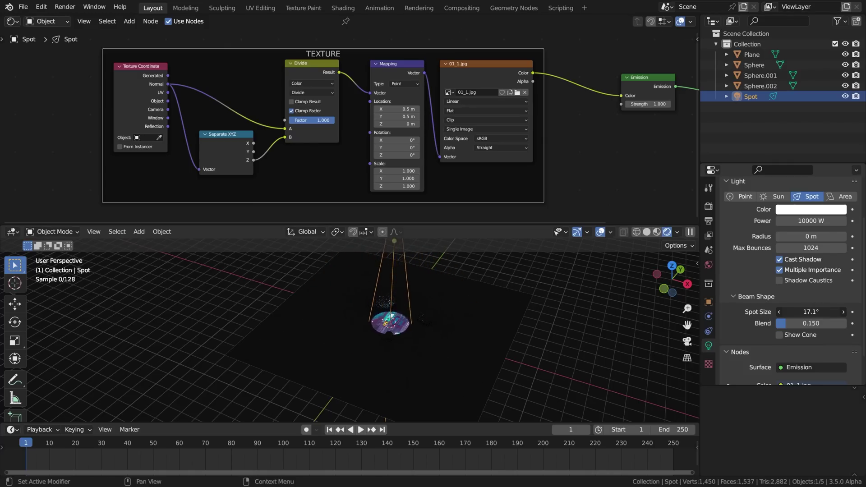
left_click(810, 311)
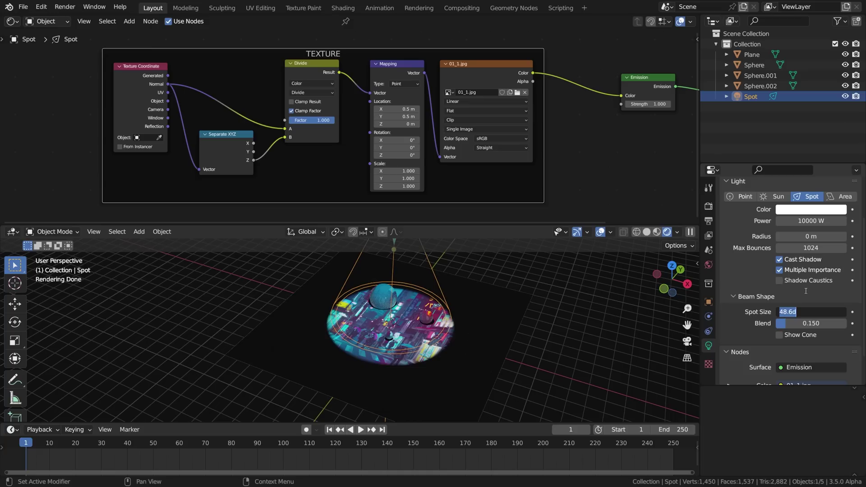
type("45")
key("Return")
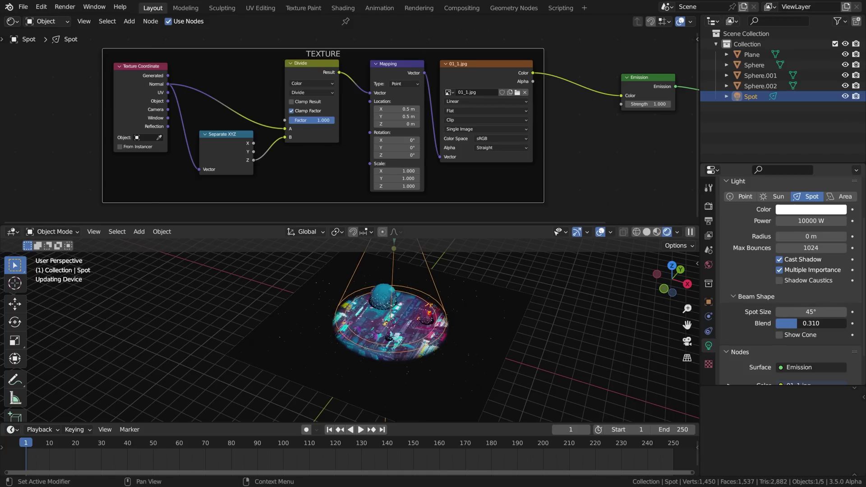
mouse_move(785, 322)
left_mouse_down()
mouse_move(845, 323)
mouse_move(775, 323)
mouse_move(846, 323)
left_mouse_up()
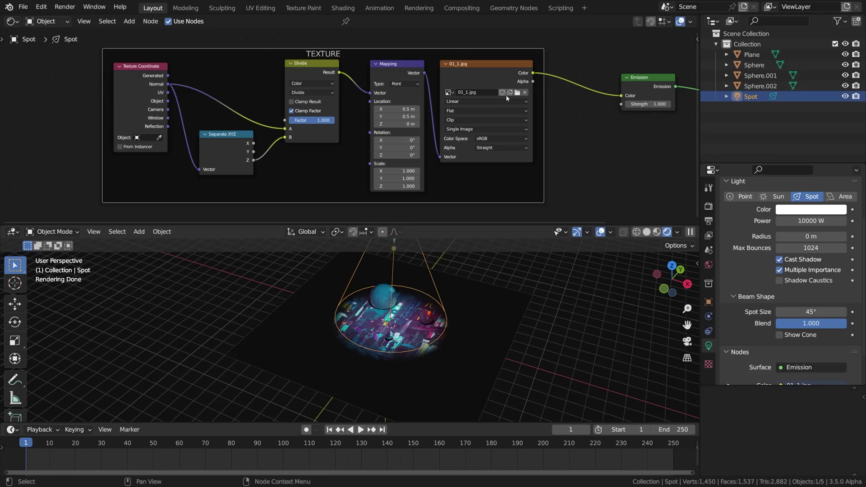
scroll(506, 98, "up", 1)
scroll(507, 98, "up", 2)
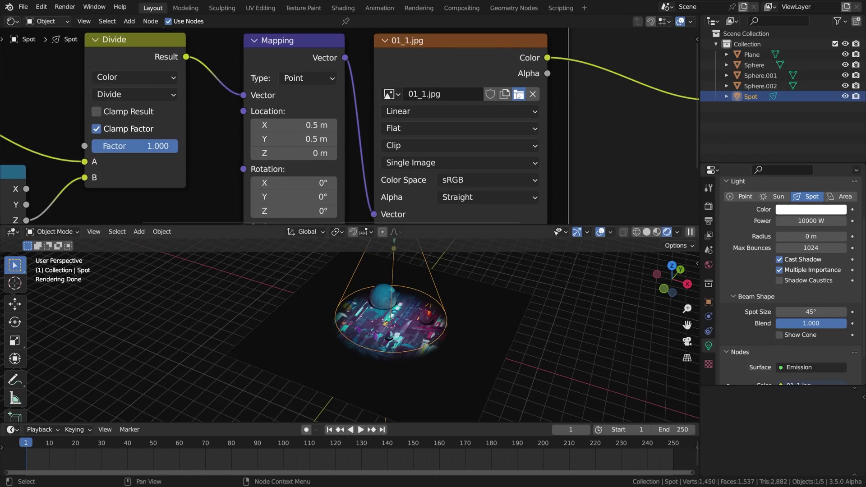
Step: Load 01_3.jpg into the Image Texture node in place of 01_1.jpg
left_click(518, 94)
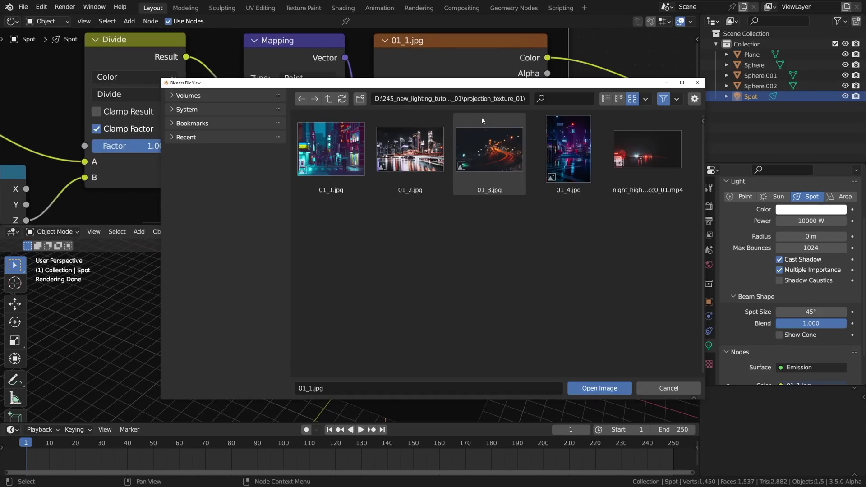
left_click(485, 162)
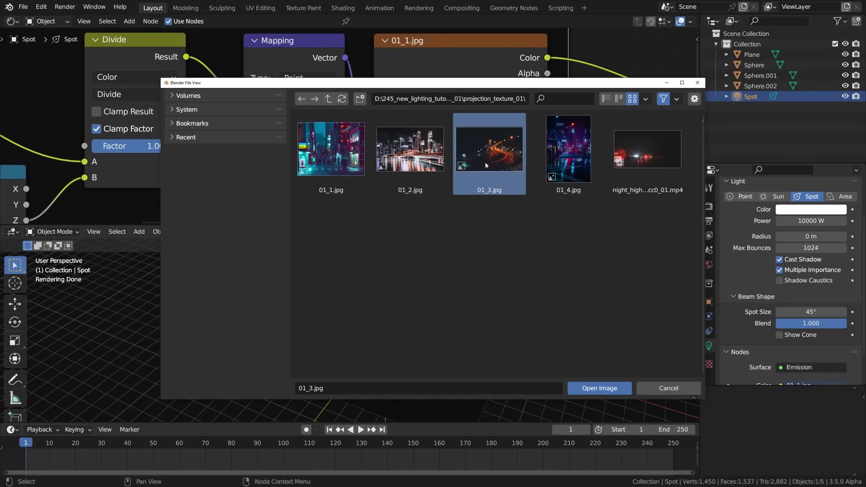
double_click(500, 161)
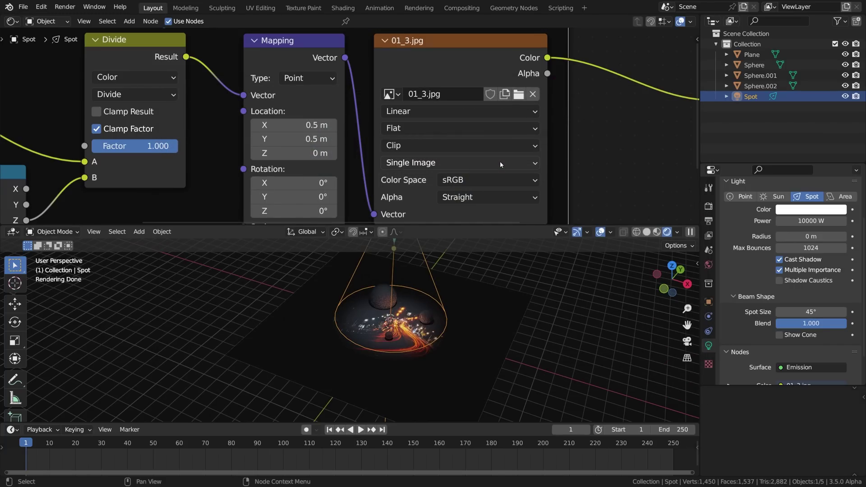
scroll(468, 150, "down", 2)
scroll(468, 152, "down", 2)
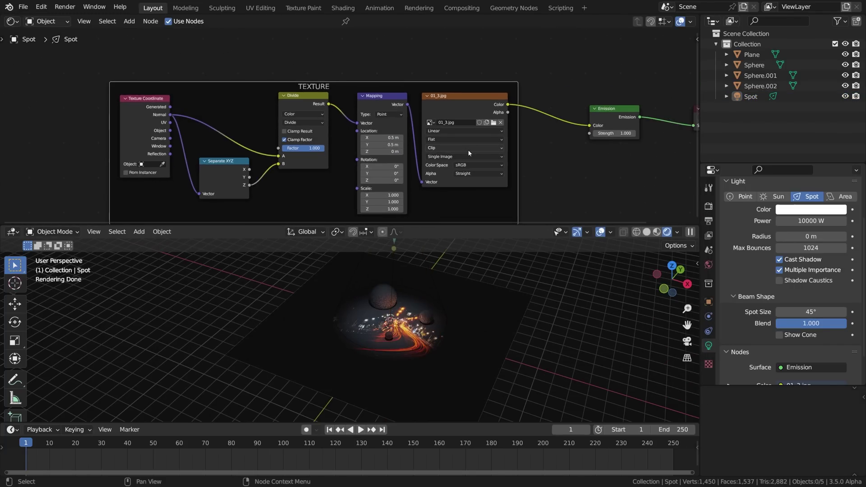
Step: Shift the TEXTURE frame left and drop a Hue Saturation Value node onto the Emission link
left_click(342, 88)
key("g")
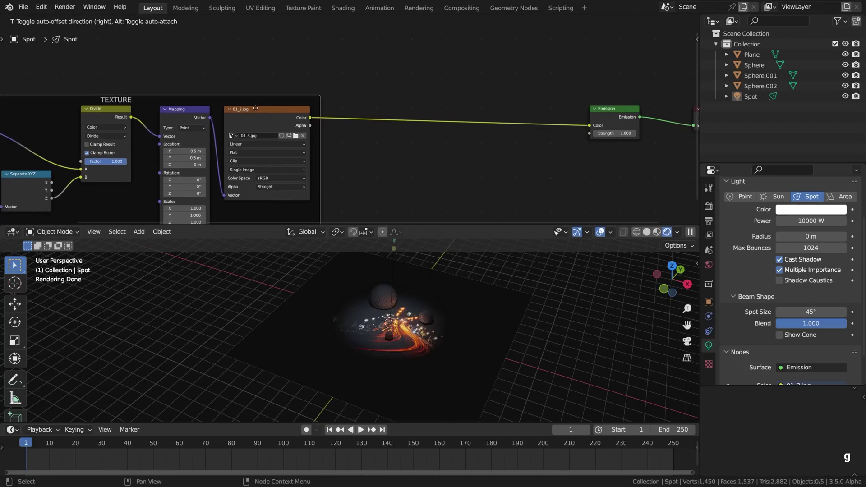
left_click(253, 110)
scroll(425, 124, "up", 2)
scroll(426, 124, "up", 1)
key("g")
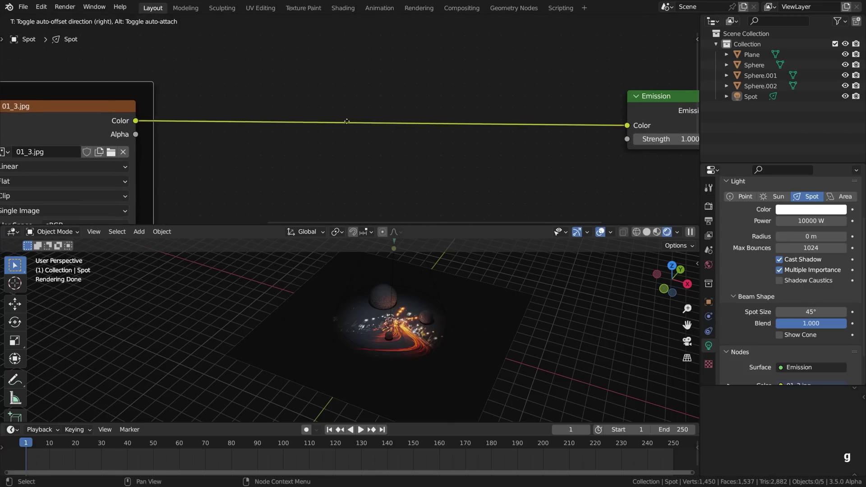
left_click(333, 133)
key("shift+a")
mouse_move(304, 188)
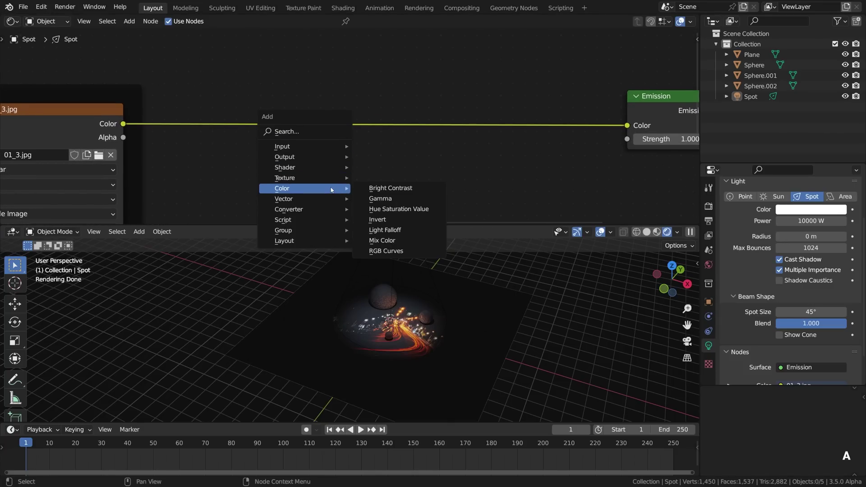
left_click(398, 209)
left_click(243, 96)
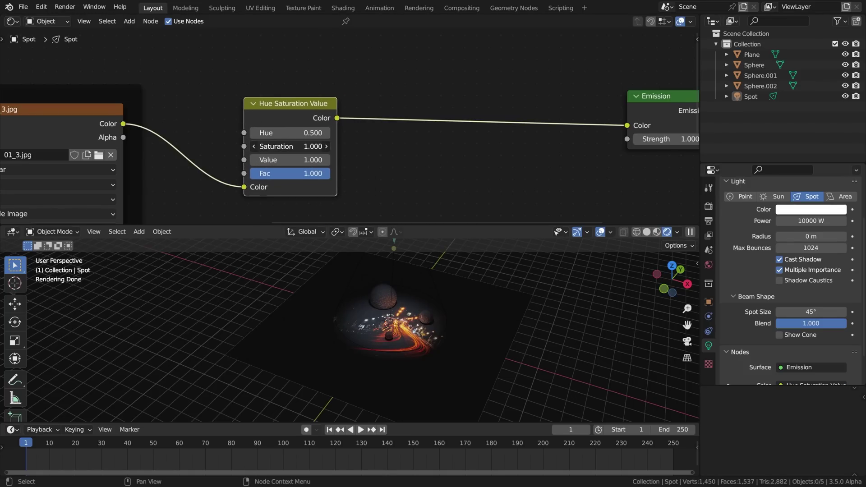
Step: Try saturation and hue changes, then reset saturation to 1.000 and hue to 0.500
left_click_drag(291, 146, 224, 146)
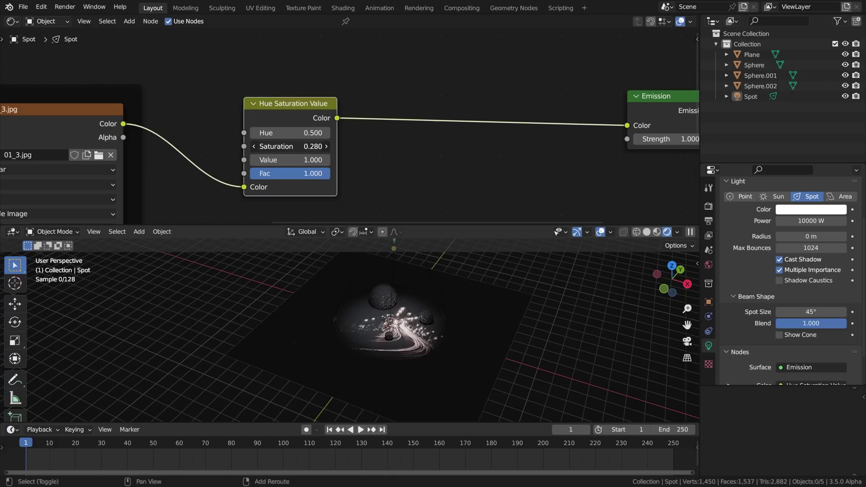
left_click_drag(291, 146, 359, 147)
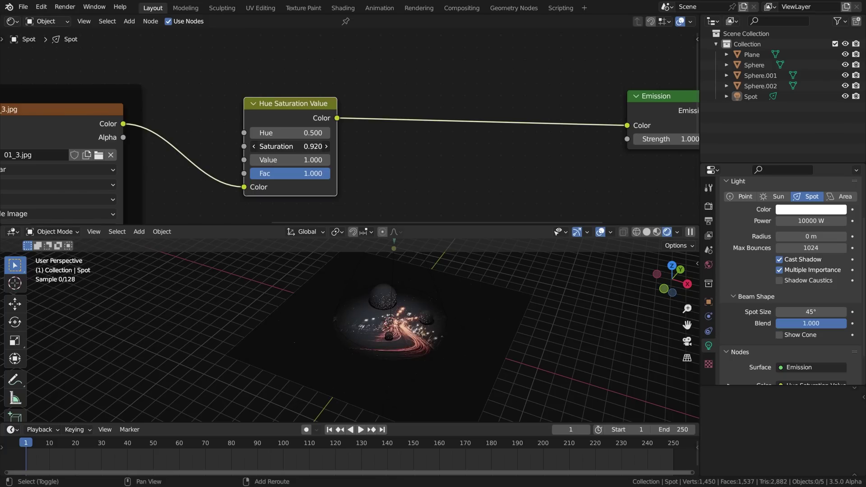
left_click_drag(295, 148, 324, 148)
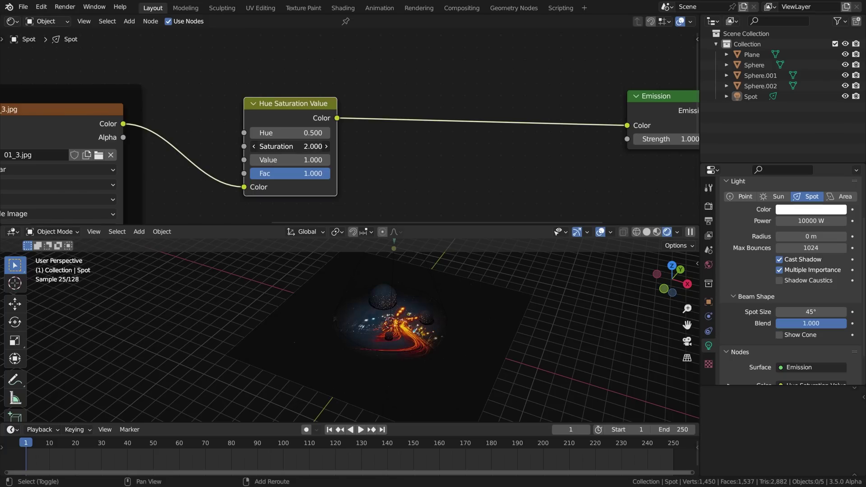
left_click(296, 149)
type("1")
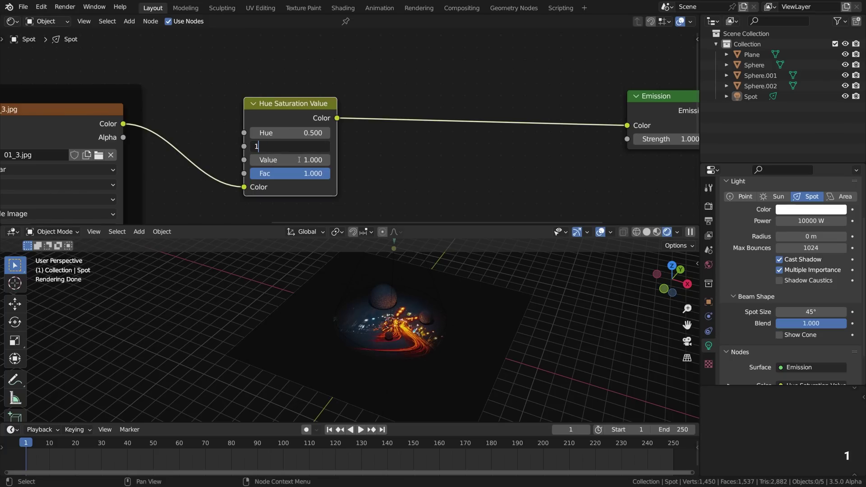
key("Return")
mouse_move(291, 134)
left_mouse_down("shift")
mouse_move(270, 133)
mouse_move(311, 133)
left_mouse_up("shift")
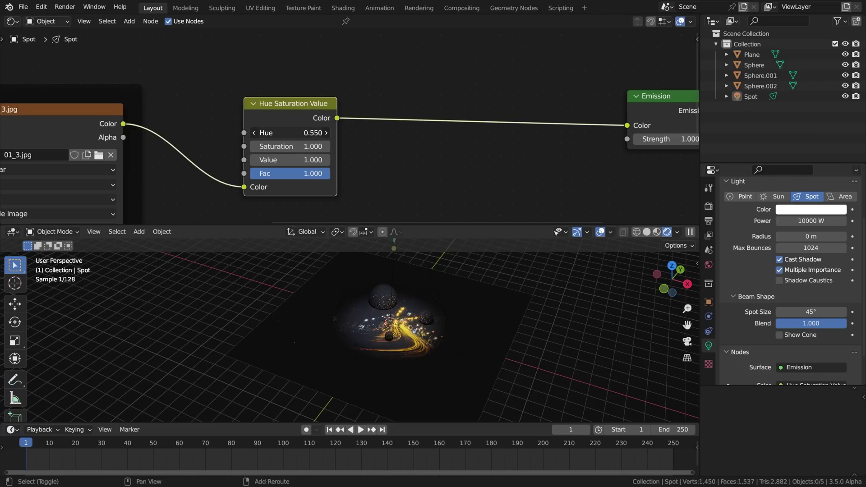
left_click(275, 134)
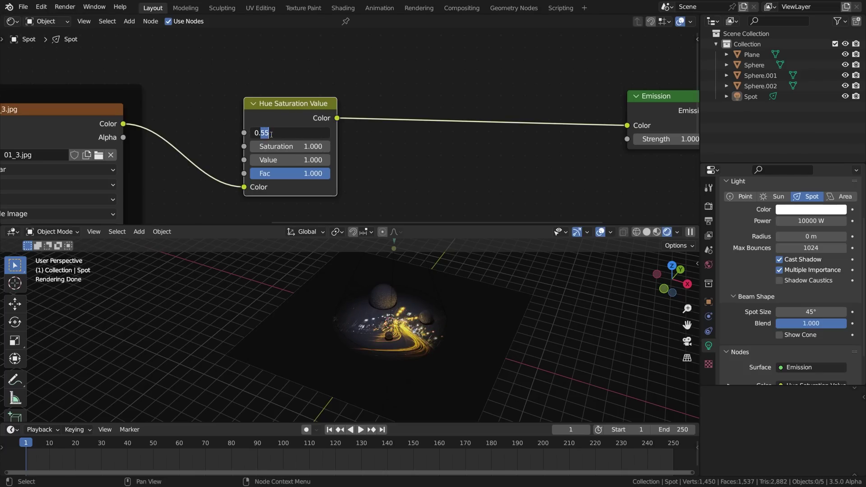
type("0.5")
key("Return")
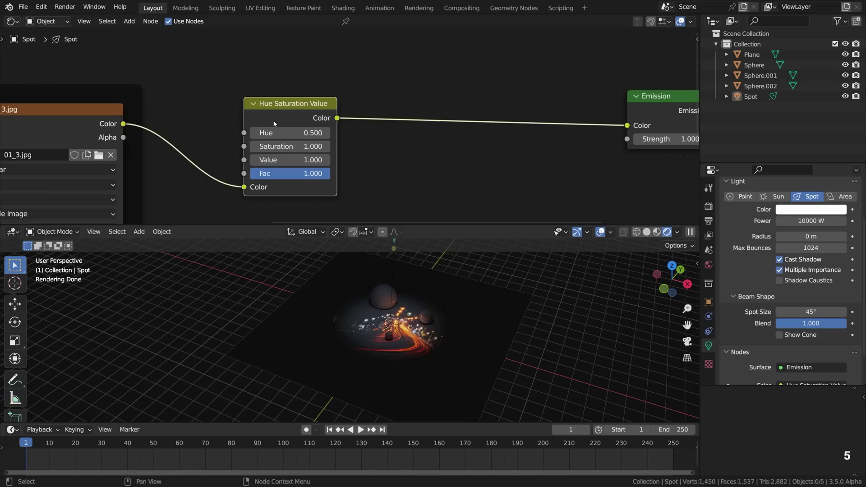
Step: Add a Multiply Mix Color node before Emission with a full-strength blue second colour
key("shift+a")
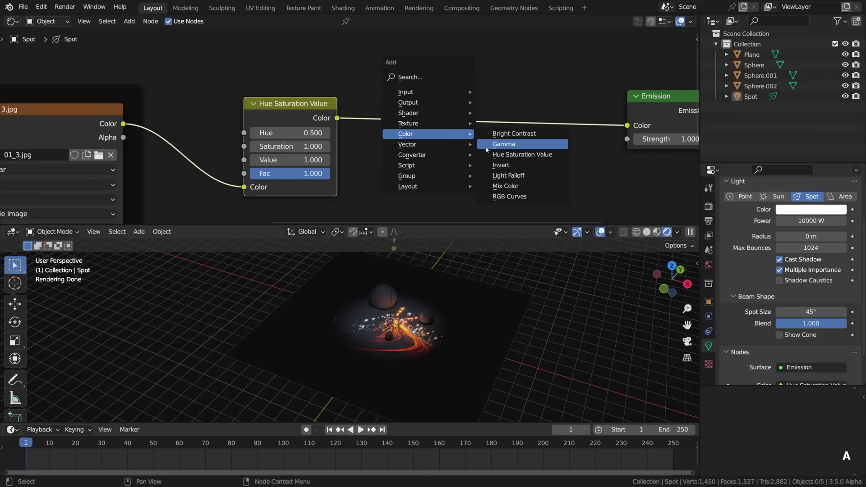
left_click(506, 186)
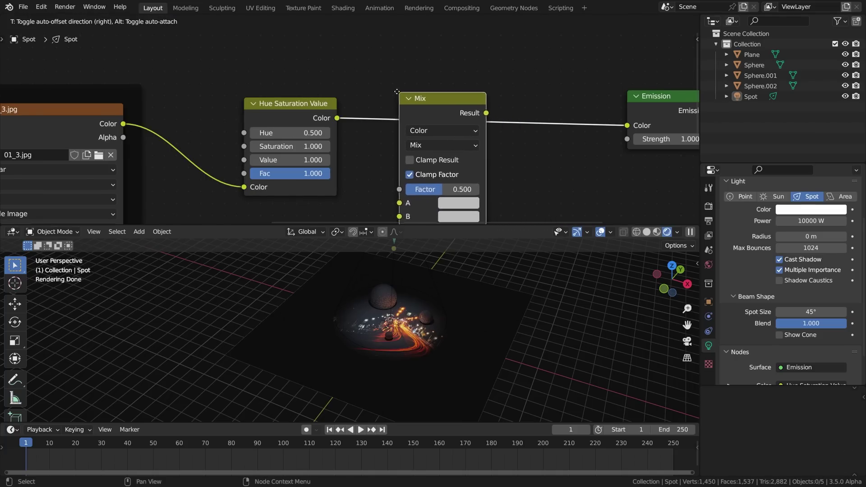
left_click(359, 92)
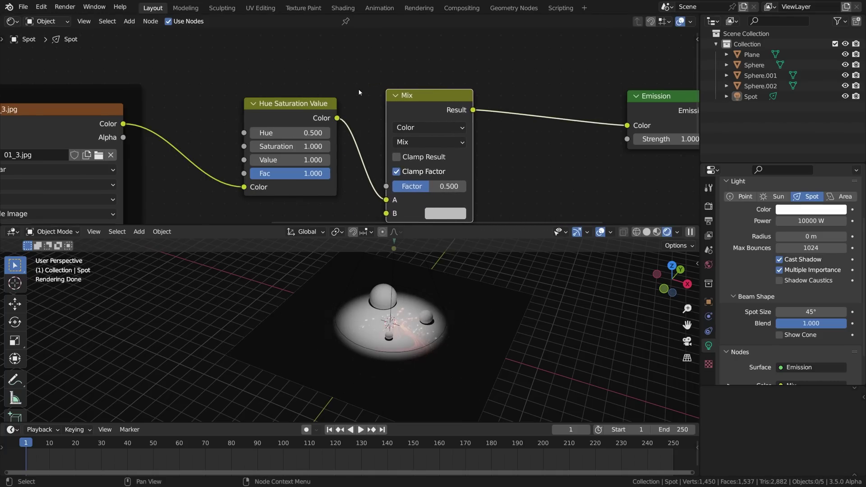
left_click(409, 139)
left_click(426, 189)
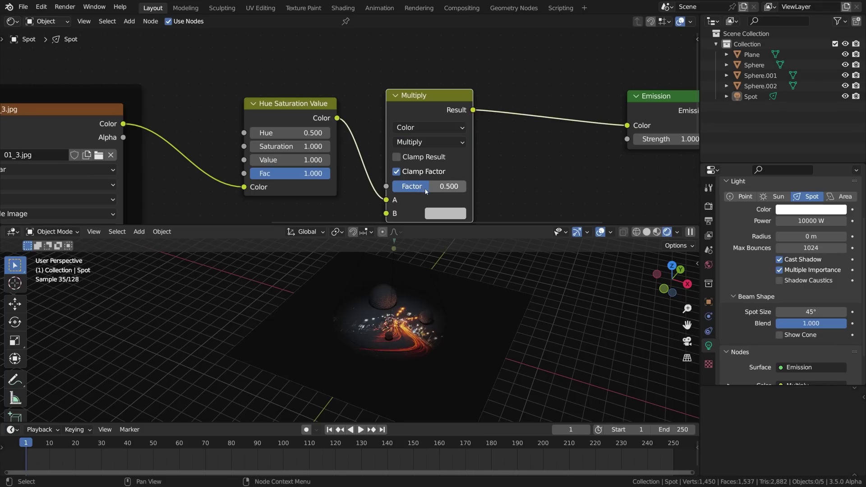
left_click(446, 213)
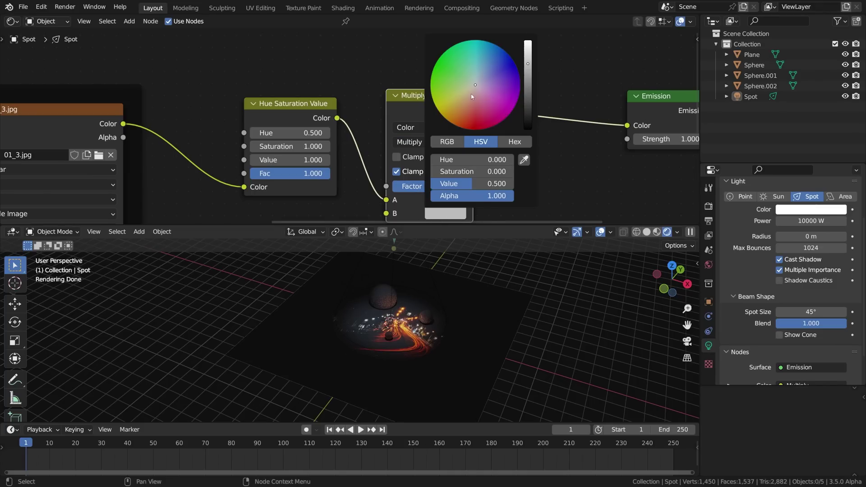
left_click_drag(481, 85, 488, 54)
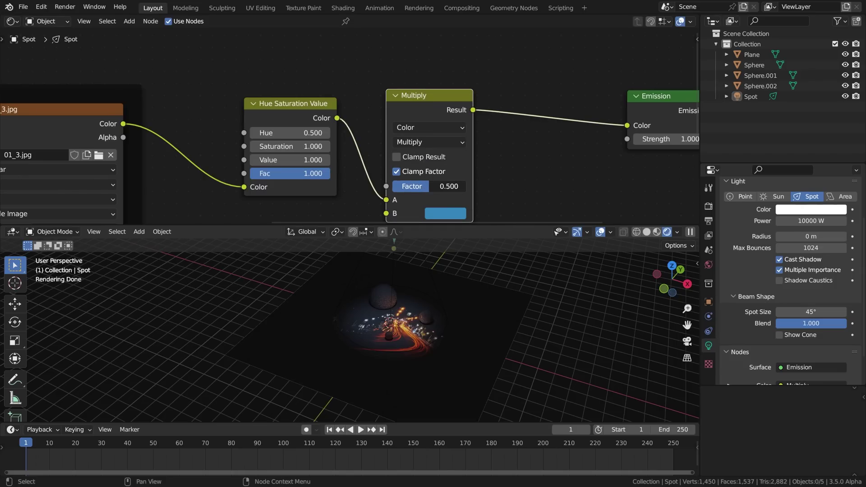
left_click_drag(429, 186, 467, 187)
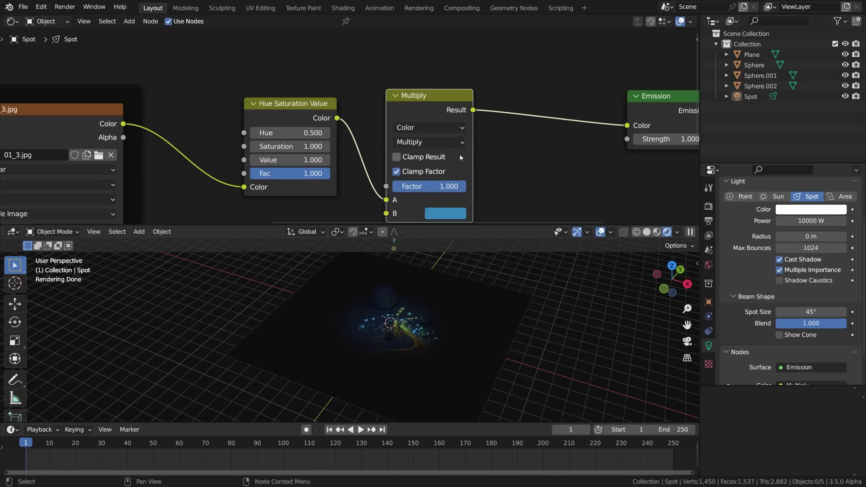
Step: Switch the mix blend to Color mode and lower the blue tint's factor
left_click(462, 143)
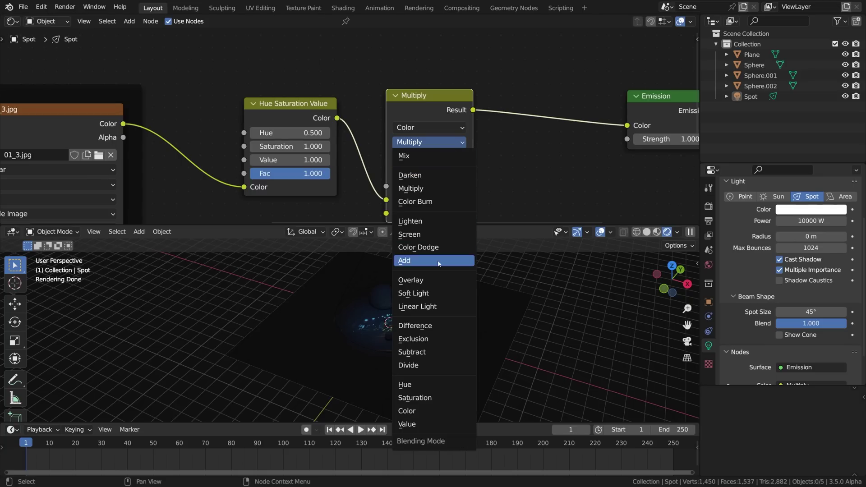
left_click(420, 413)
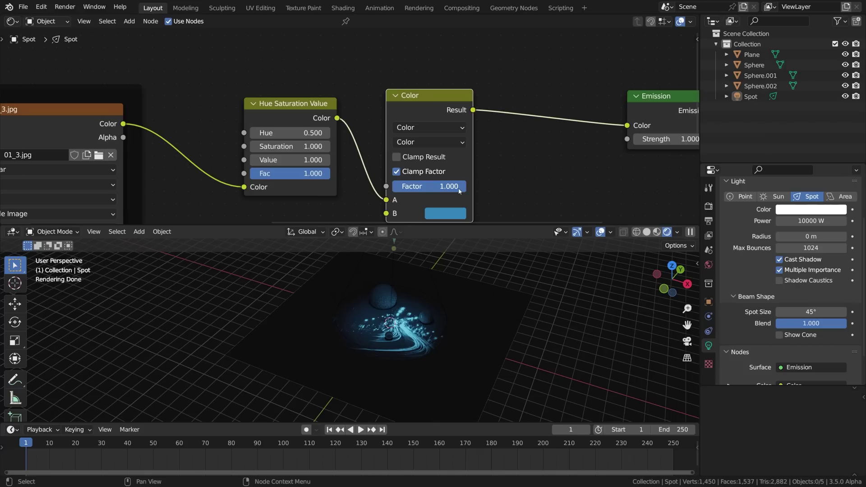
left_click_drag(454, 187, 402, 186)
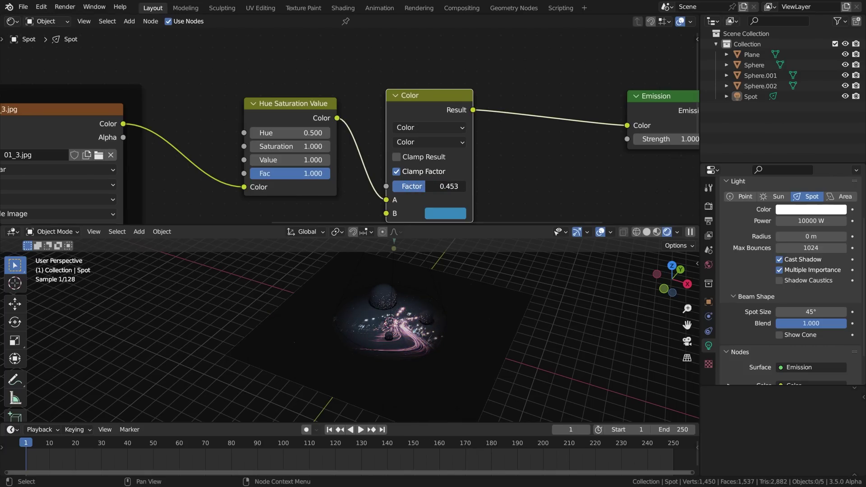
mouse_move(402, 186)
left_mouse_down()
mouse_move(443, 187)
mouse_move(393, 186)
left_mouse_up()
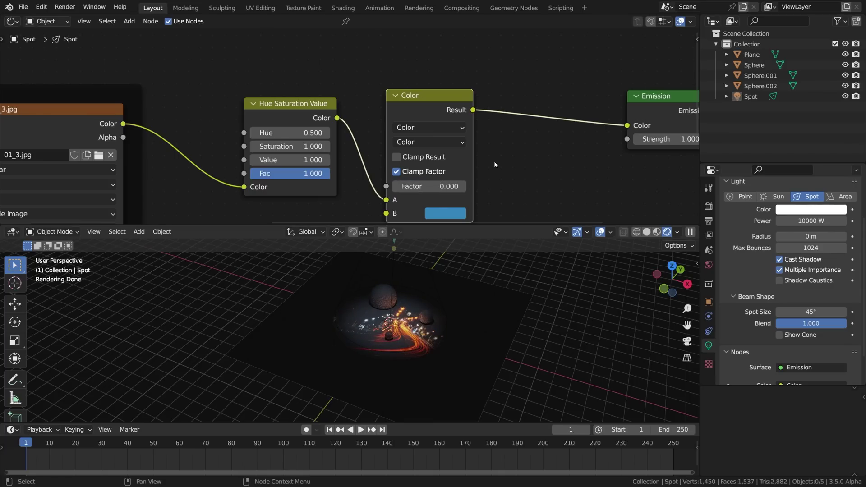
Step: Shift the Color node left and drop an RGB Curves node before Emission
key("g")
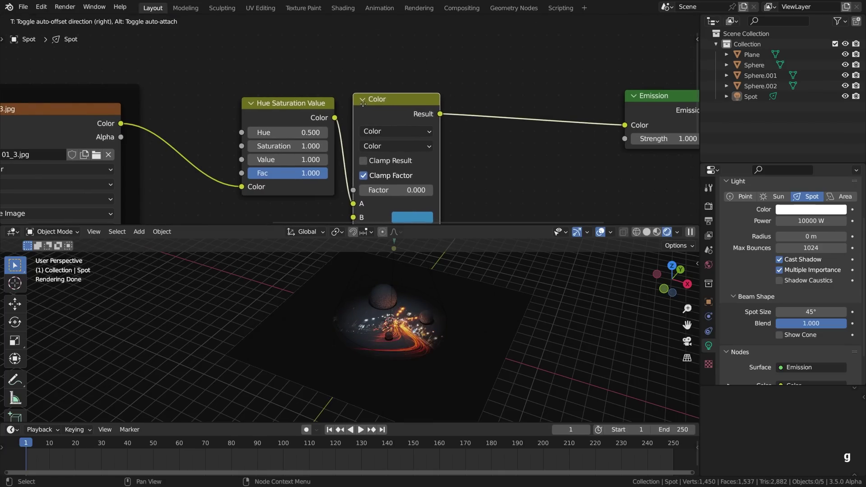
left_click(362, 103)
key("shift+a")
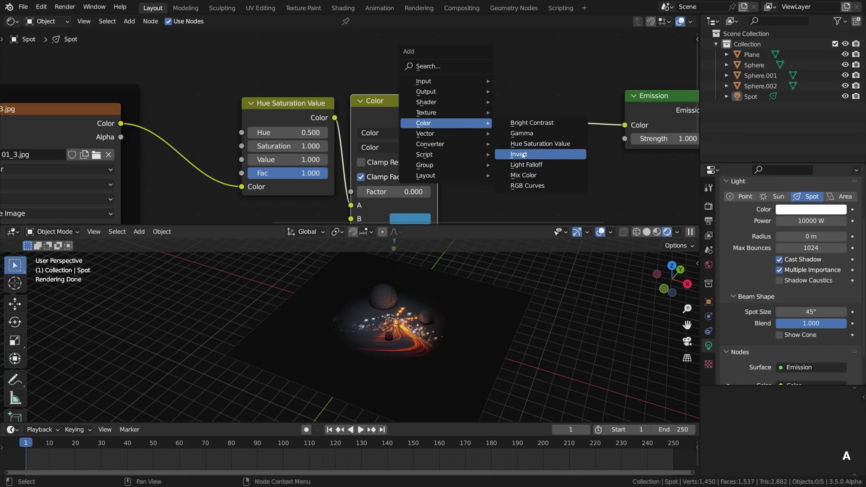
left_click(527, 185)
left_click(455, 92)
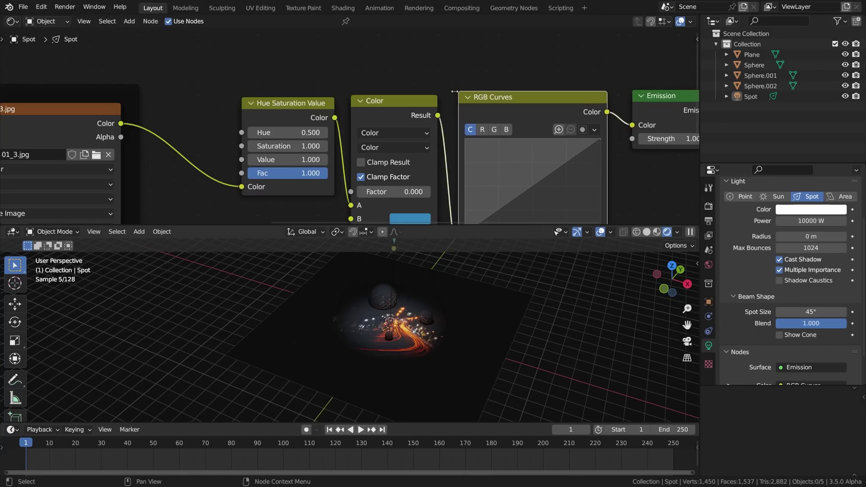
left_click_drag(488, 95, 527, 109)
middle_click_drag(528, 109, 413, 77)
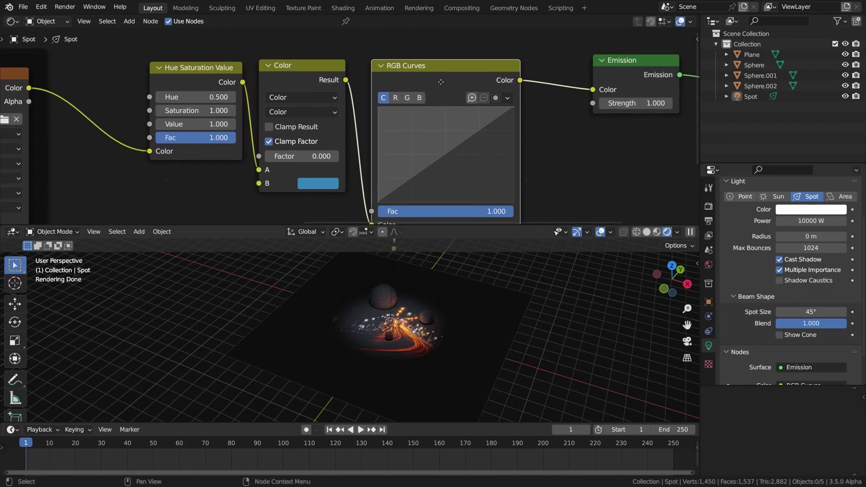
scroll(405, 295, "up", 3)
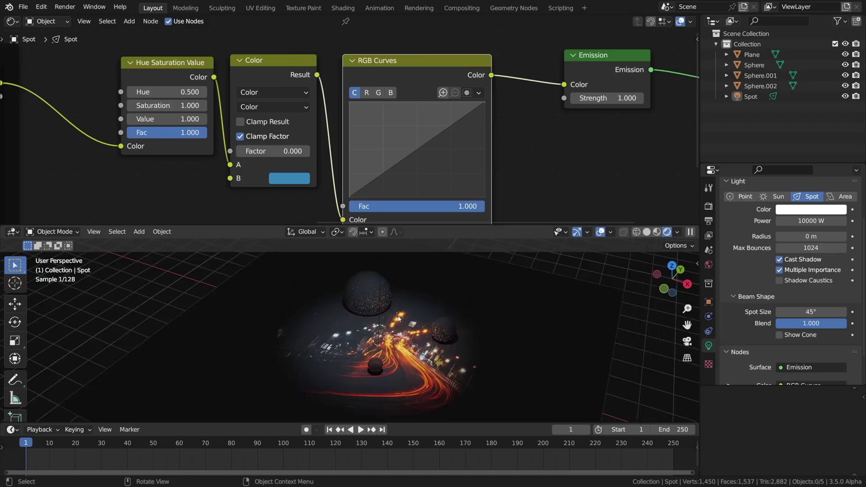
scroll(404, 295, "up", 2)
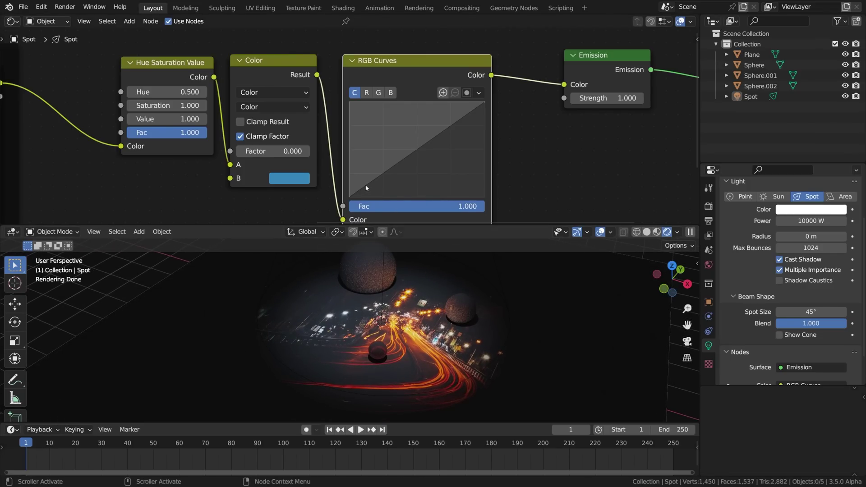
Step: Drag the curve points into a darkening S-curve, then reselect the spotlight
left_click_drag(366, 188, 369, 193)
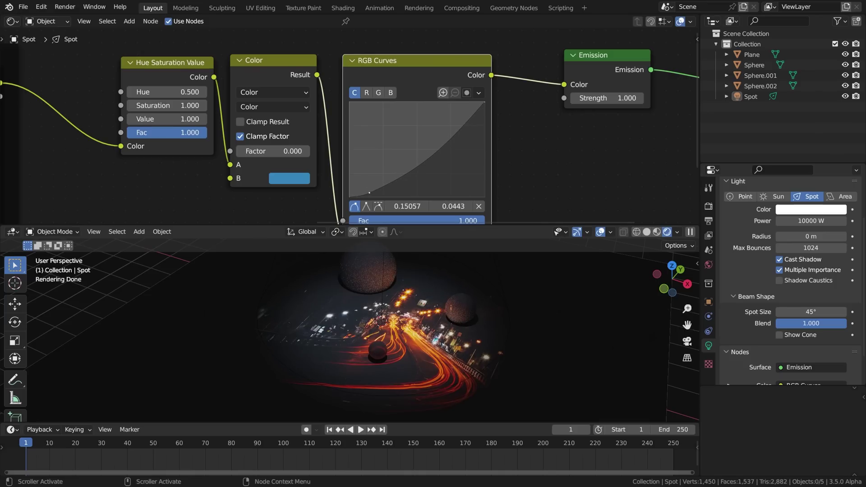
left_click_drag(388, 185, 403, 128)
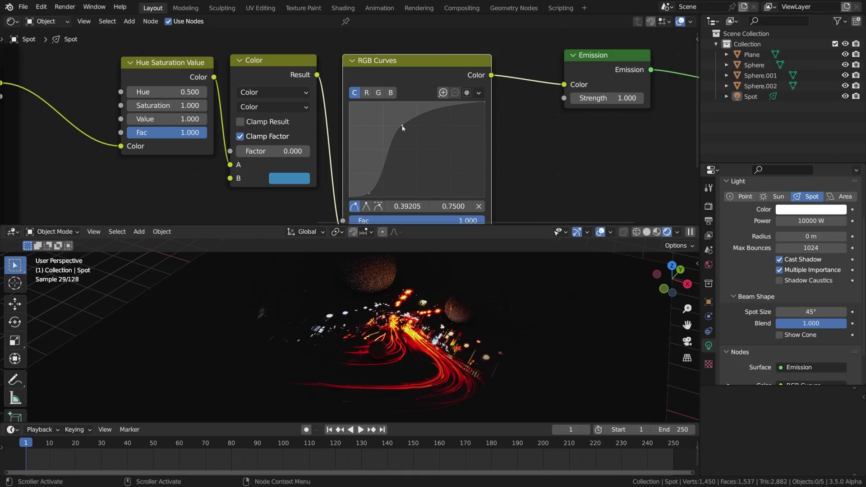
left_click_drag(368, 194, 366, 195)
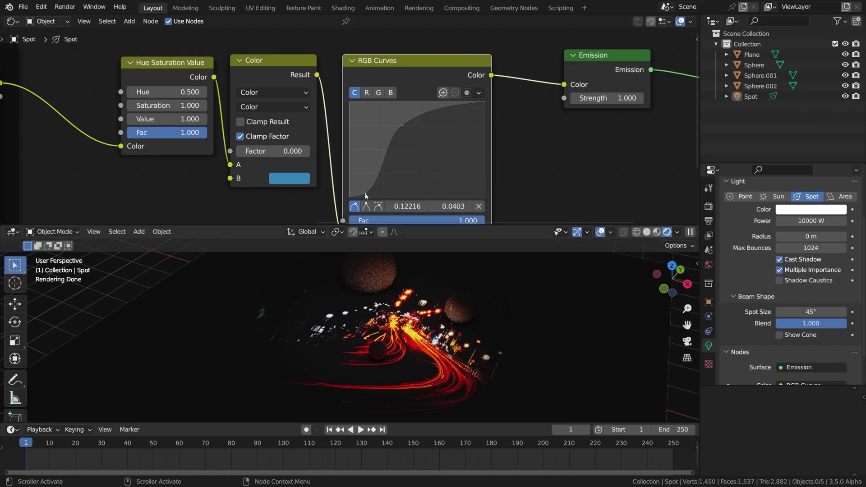
key("alt+a")
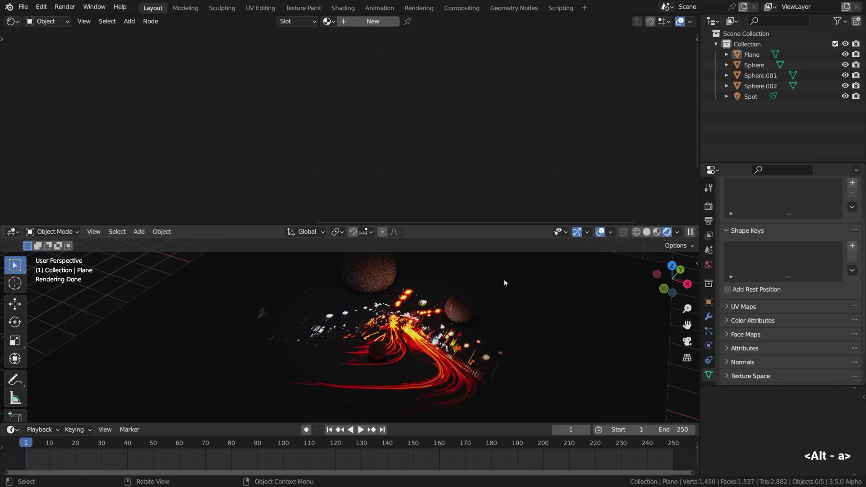
left_click(504, 283)
key("alt+a")
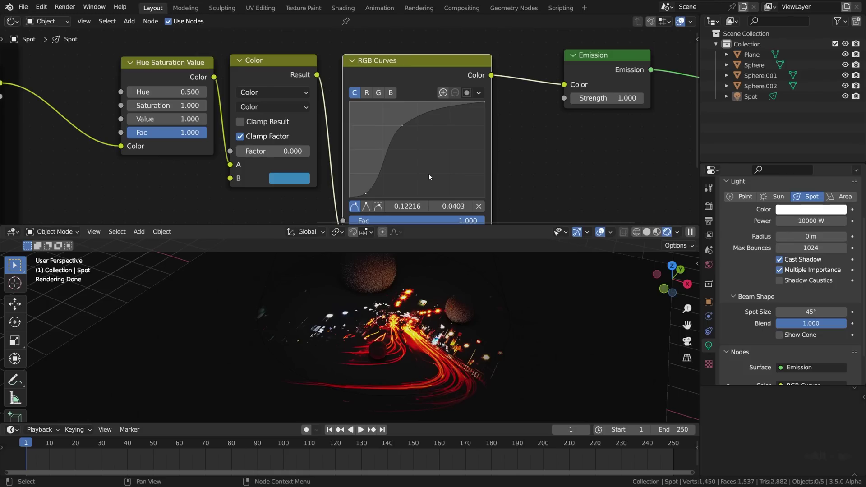
scroll(428, 174, "down", 1)
Step: Frame the three colour nodes as COLOR GRADE and nudge the curve's dark point left
left_click_drag(187, 48, 387, 131)
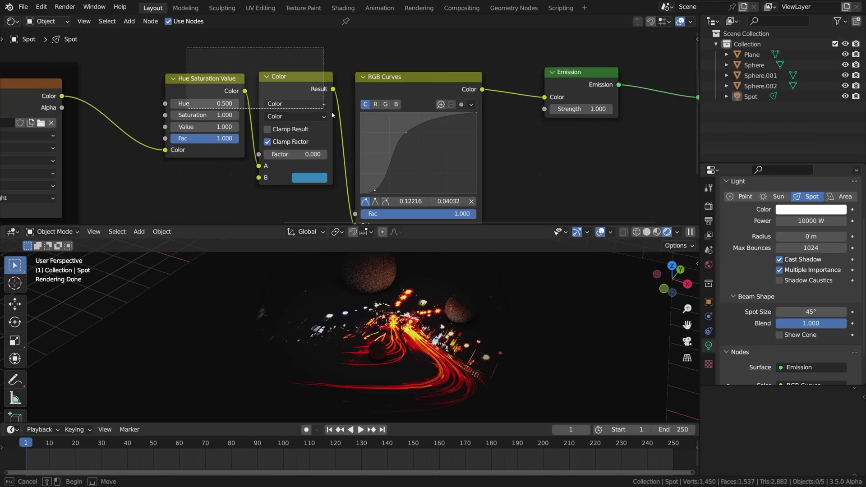
key("ctrl+j")
key("n")
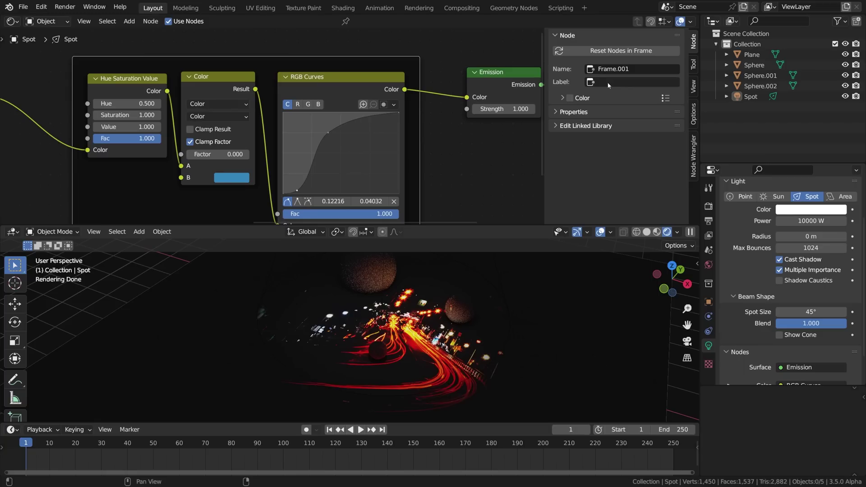
left_click(628, 82)
type("COLOR GRADE")
key("Return")
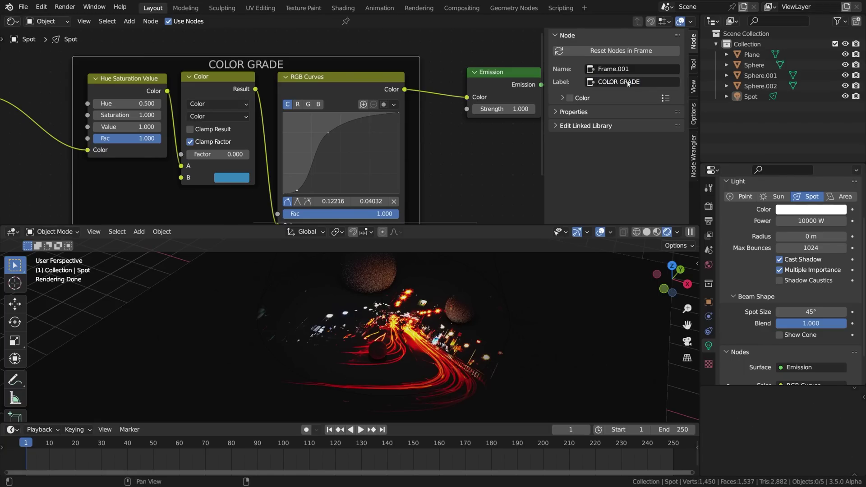
key("n")
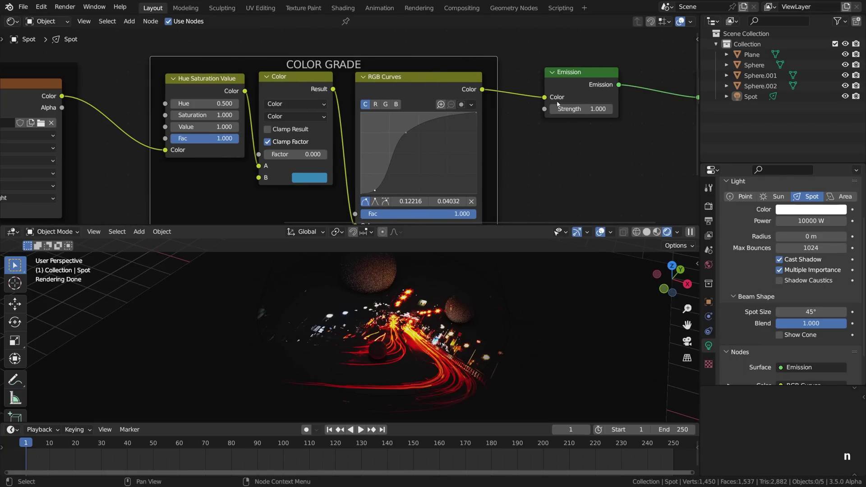
left_click(373, 192)
mouse_move(582, 108)
left_mouse_down()
mouse_move(534, 109)
mouse_move(567, 126)
left_mouse_up()
scroll(568, 126, "down", 3)
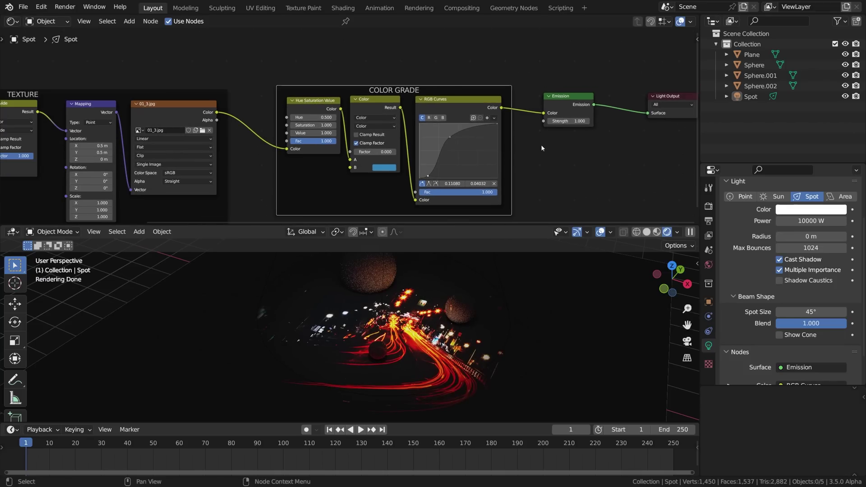
Step: Zoom out and shift the Light Output node well to the right in two moves
middle_click_drag(567, 126, 326, 130)
scroll(384, 100, "up", 2)
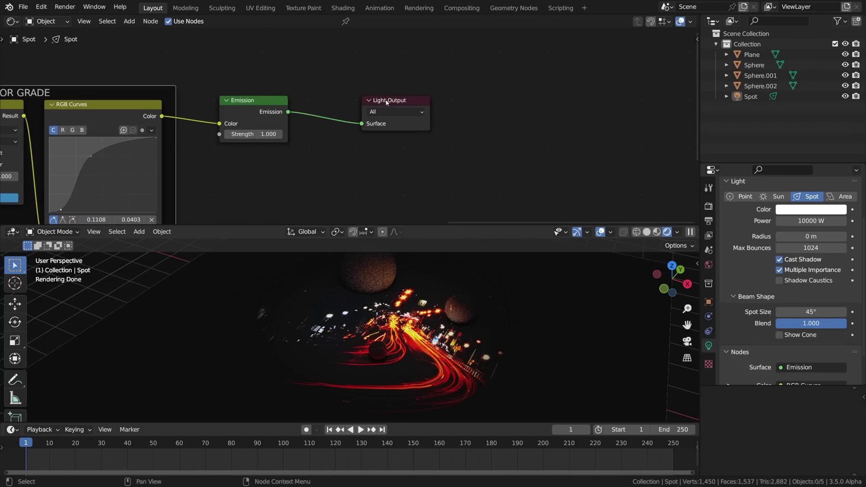
scroll(384, 100, "up", 1)
left_click(387, 101)
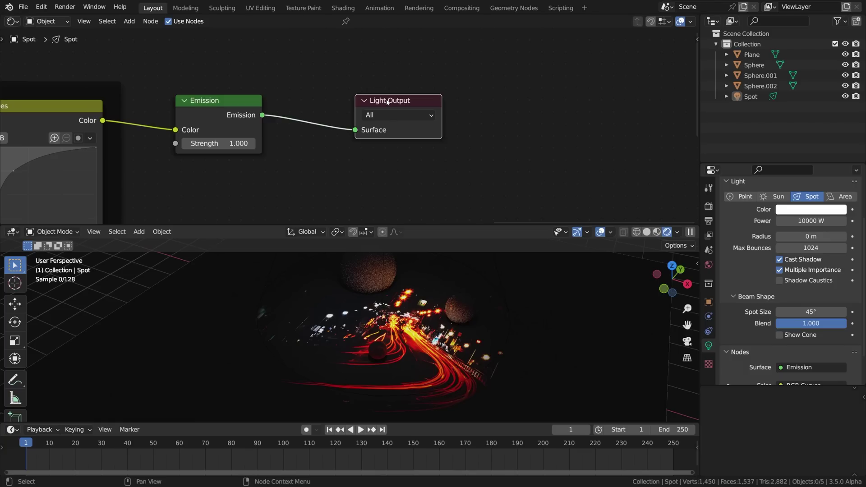
key("g")
left_click(571, 95)
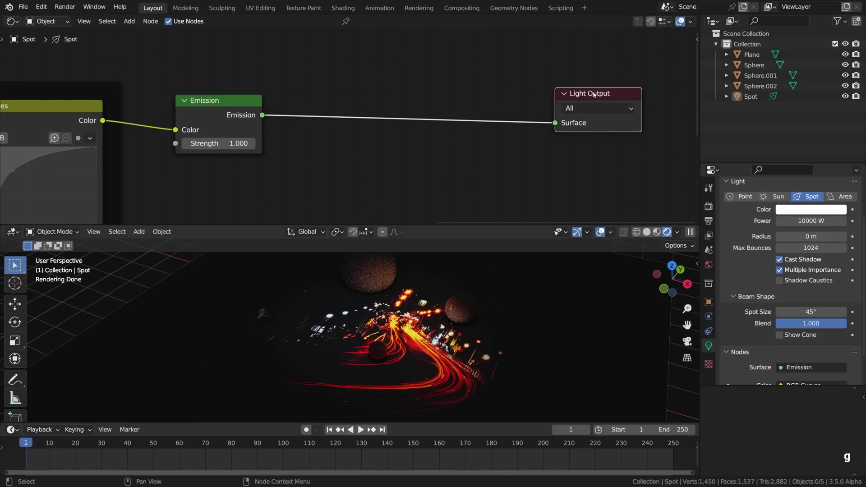
key("g")
left_click(598, 89)
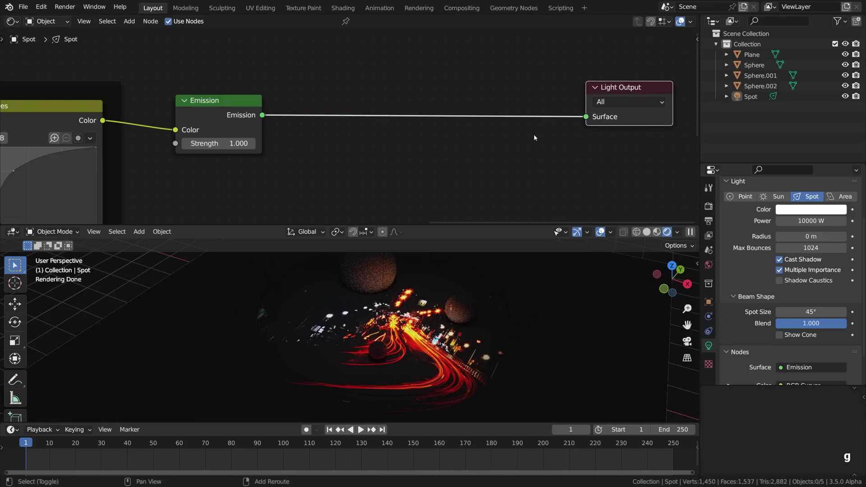
Step: Insert a Mix Shader node between the Emission node and the Light Output
key("shift+a")
mouse_move(392, 110)
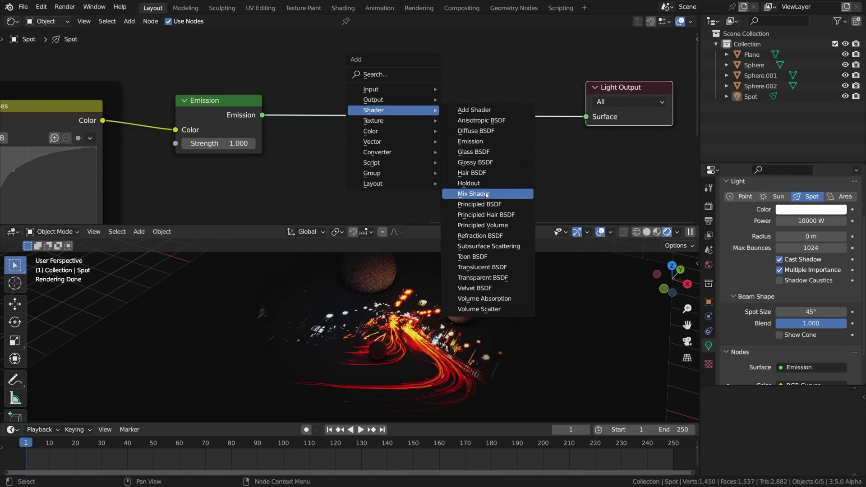
left_click(486, 195)
left_click(419, 108)
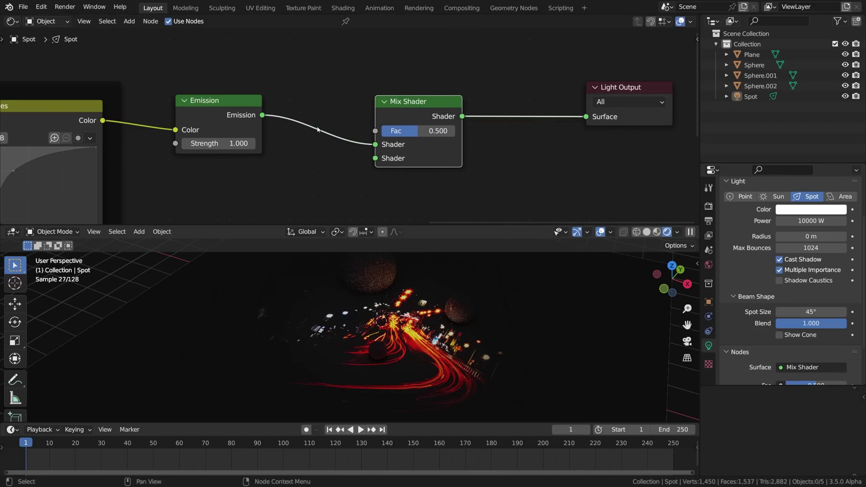
Step: Duplicate the Emission node, feed it the RGB Curves colour, and plug it into the Mix Shader
mouse_move(266, 135)
middle_mouse_down()
mouse_move(332, 106)
mouse_move(418, 91)
middle_mouse_up()
left_click(391, 76)
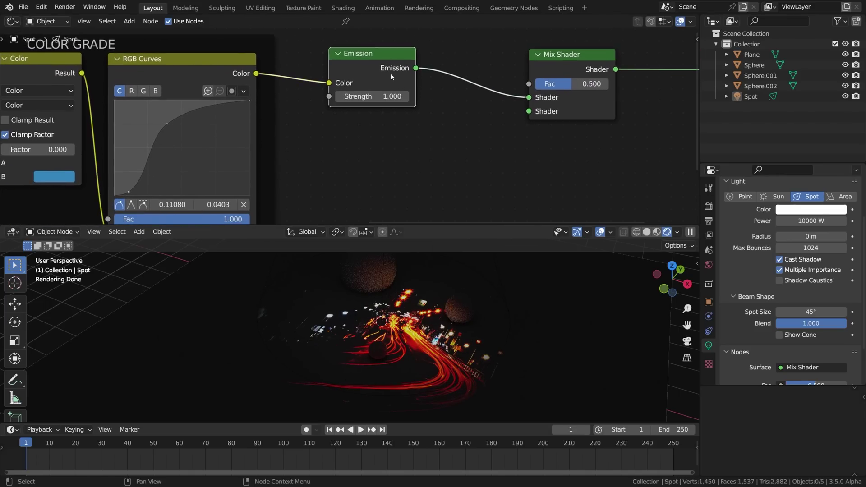
key("shift+d")
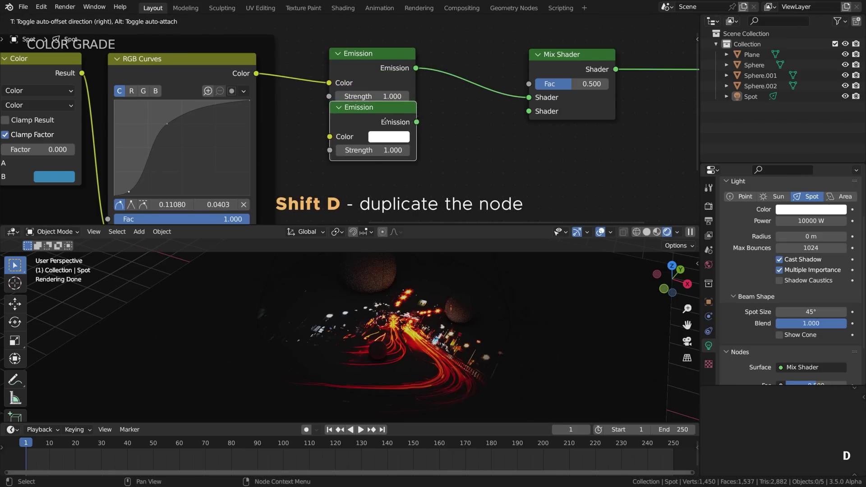
left_click(386, 148)
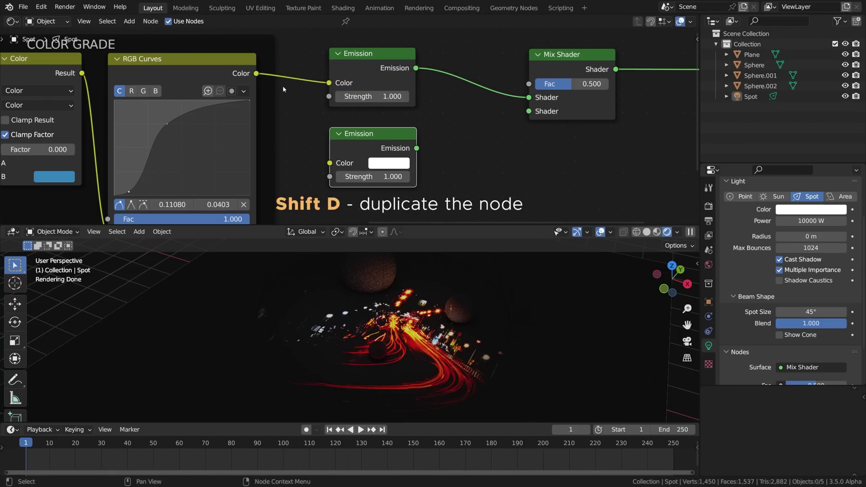
left_click_drag(255, 74, 330, 163)
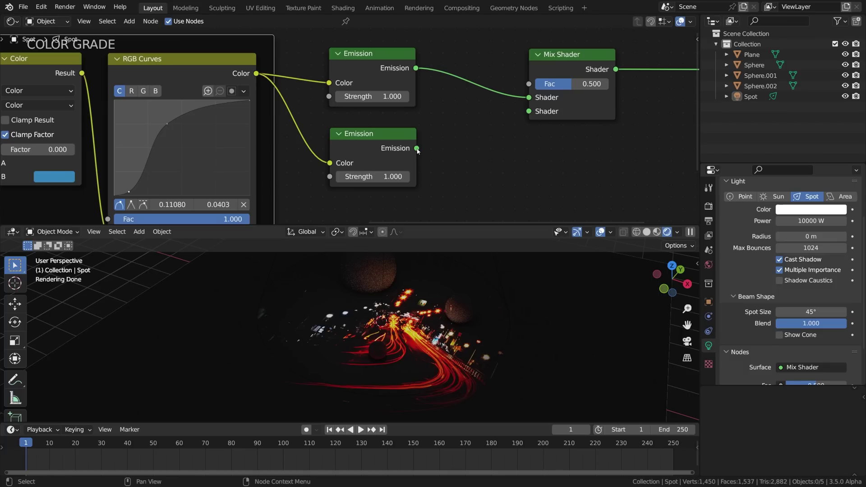
left_click_drag(416, 148, 529, 111)
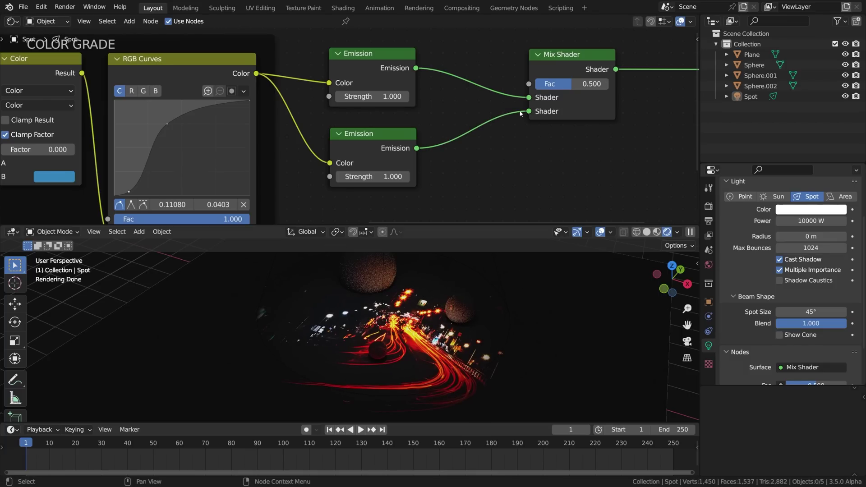
middle_click_drag(407, 91, 447, 130)
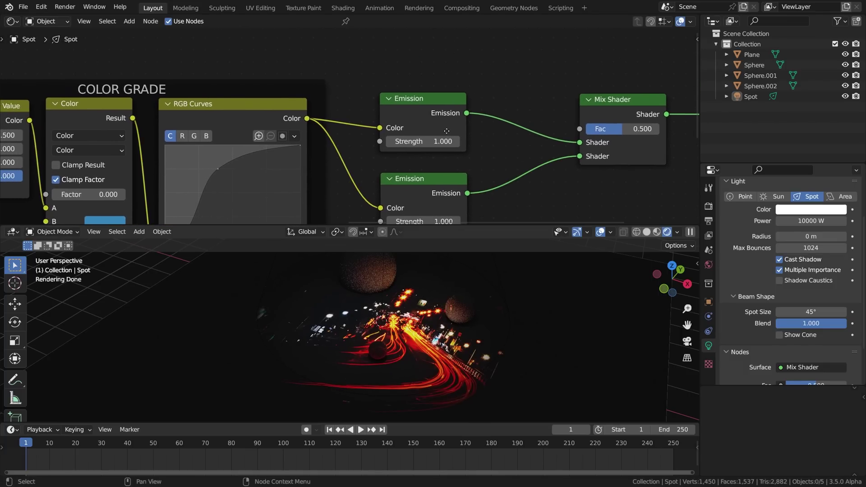
scroll(447, 134, "down", 2)
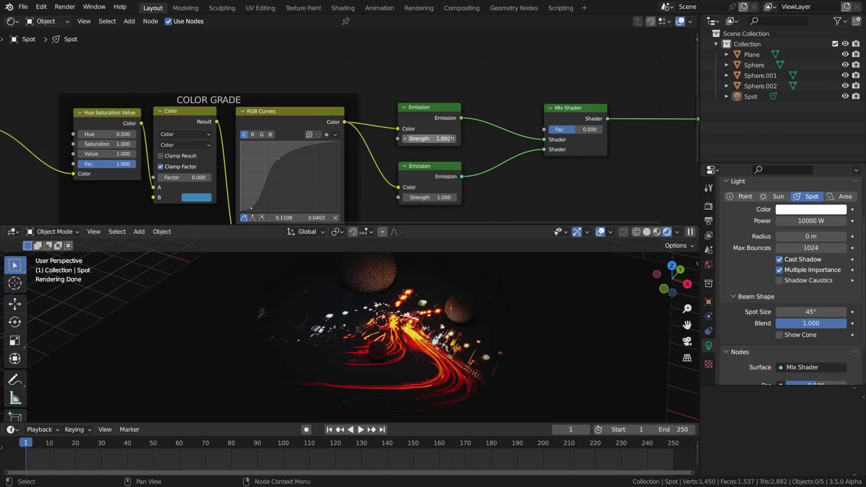
Step: Add a ColorRamp fed by the RGB Curves colour and driving the Mix Shader factor
key("shift+a")
mouse_move(406, 137)
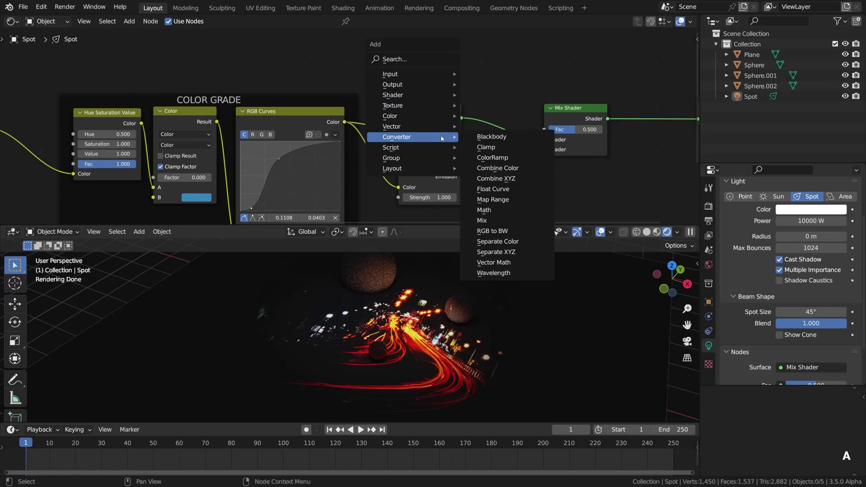
left_click(478, 157)
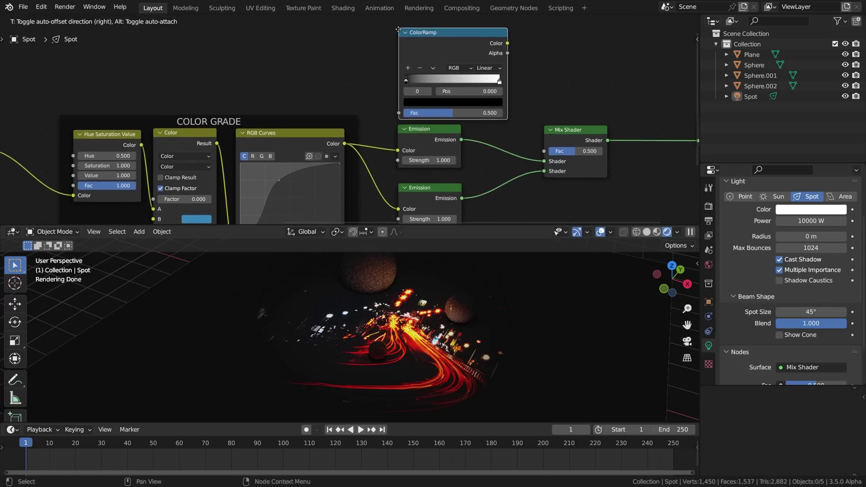
left_click(399, 67)
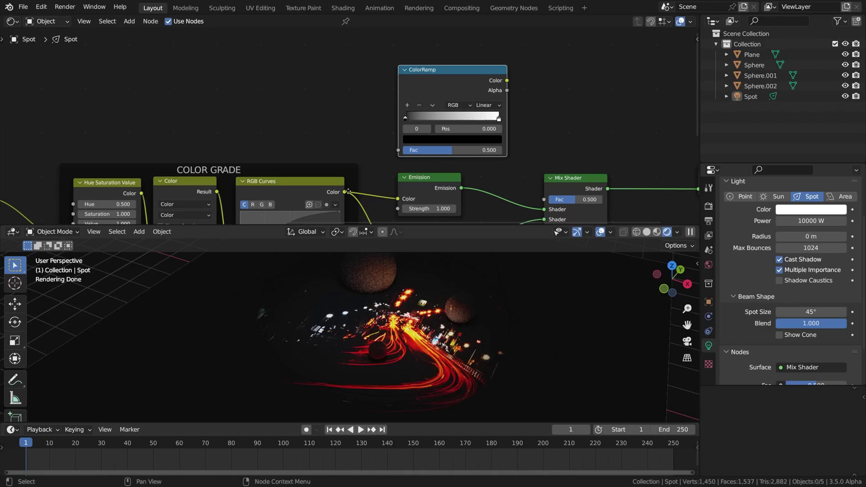
scroll(348, 192, "up", 1)
left_click_drag(344, 192, 407, 143)
left_click_drag(533, 61, 575, 140)
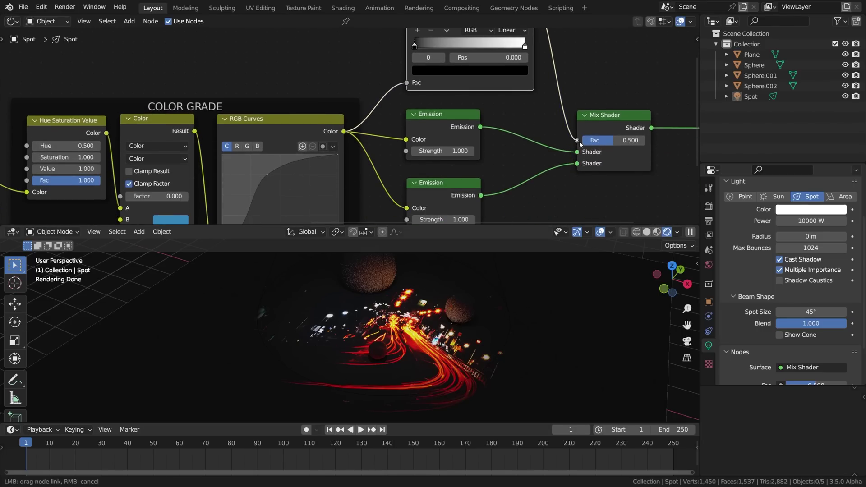
left_click_drag(580, 143, 580, 142)
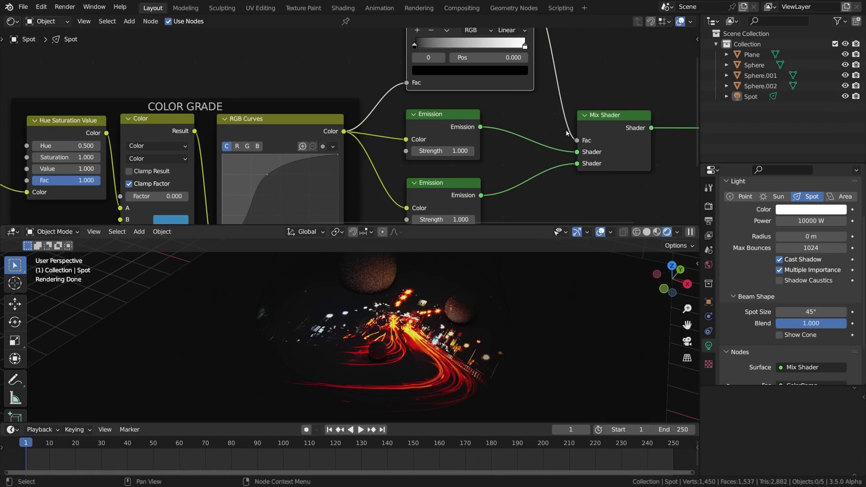
scroll(567, 134, "up", 1)
scroll(484, 186, "up", 1)
scroll(436, 195, "up", 1)
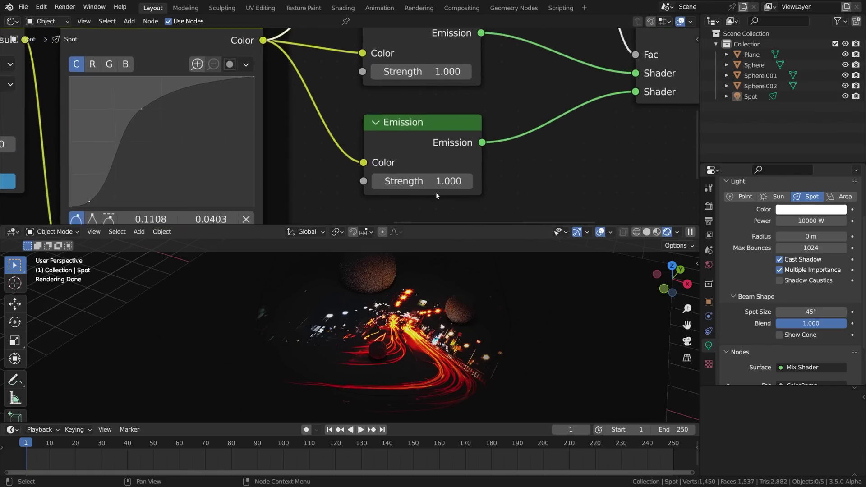
scroll(436, 193, "up", 2)
Step: Set the second Emission node's strength to 200
left_click(436, 184)
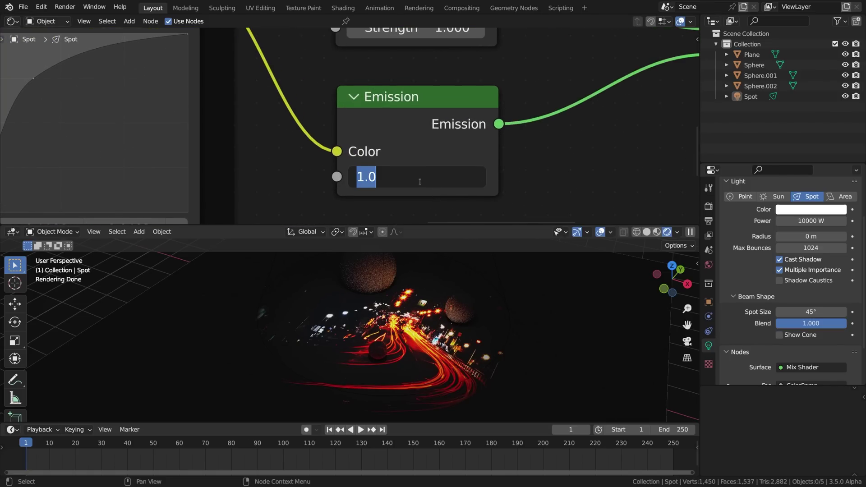
type("200")
key("Return")
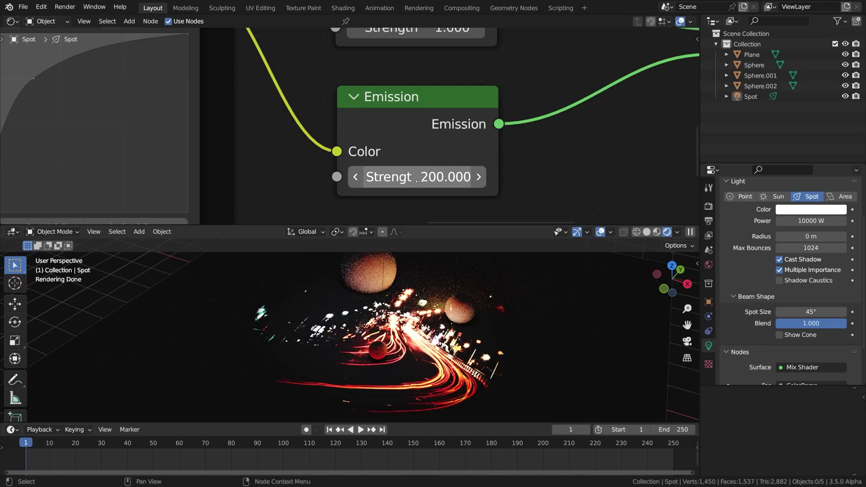
scroll(416, 154, "down", 1)
scroll(415, 156, "down", 1)
mouse_move(438, 61)
middle_mouse_down()
mouse_move(438, 156)
mouse_move(402, 201)
middle_mouse_up()
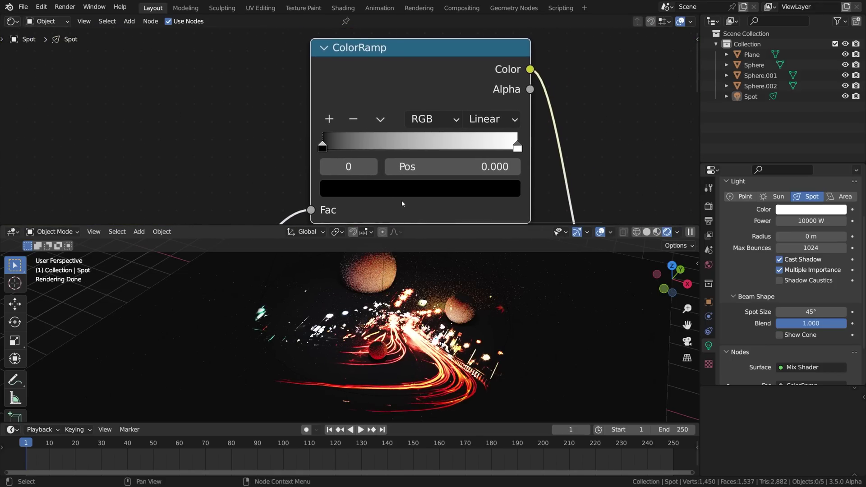
scroll(402, 200, "down", 1)
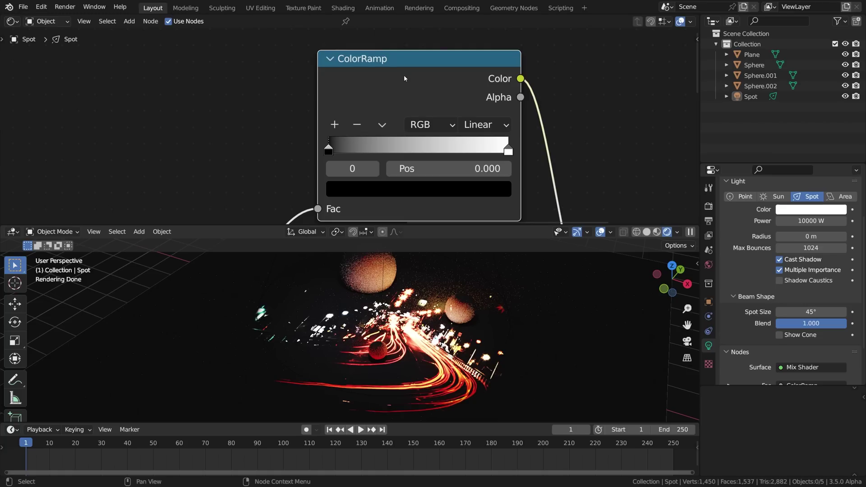
Step: Frame the ColorRamp with the label HDR MASK and move its black stop to 0.193
key("shift+p")
scroll(403, 76, "down", 1)
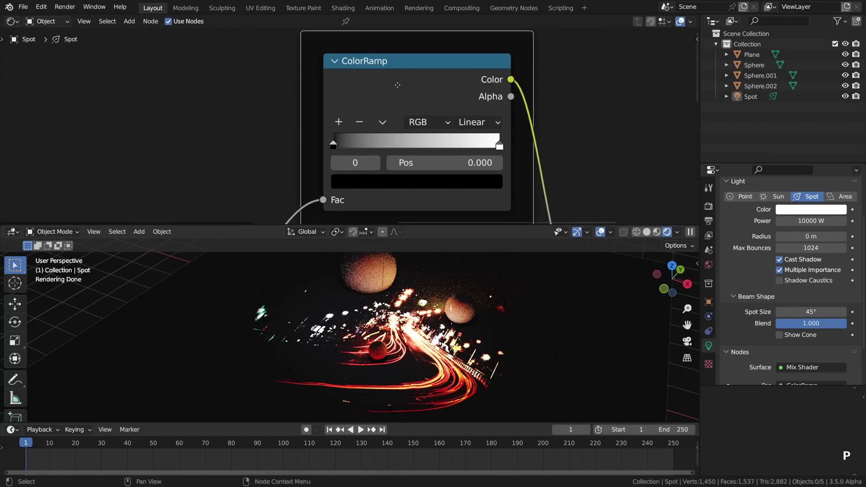
key("n")
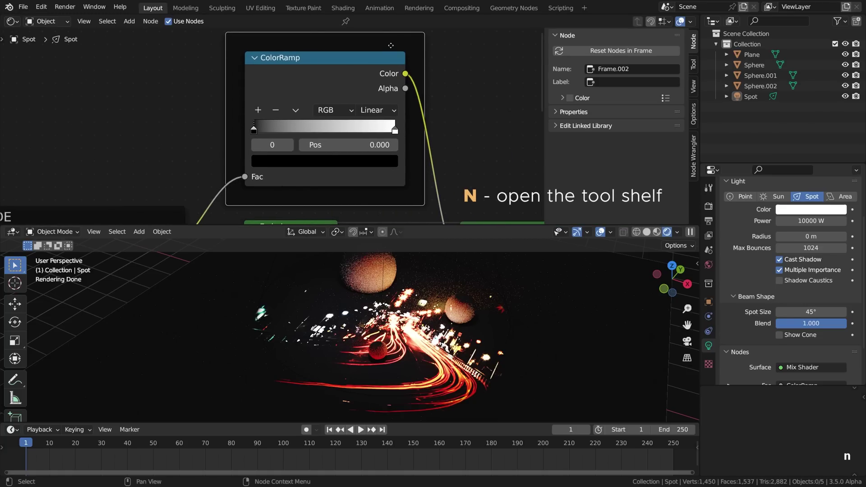
type("HD")
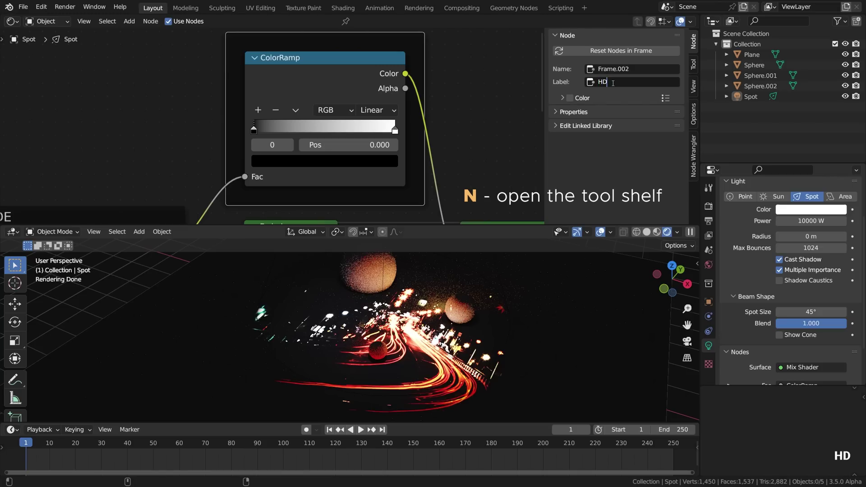
type("R MASK")
key("Return")
key("n")
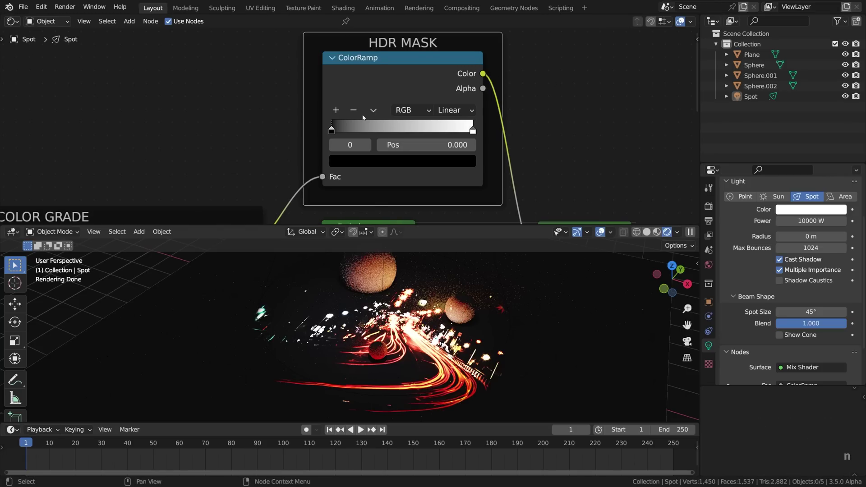
mouse_move(336, 130)
left_mouse_down()
mouse_move(431, 137)
mouse_move(470, 122)
mouse_move(403, 133)
mouse_move(331, 129)
mouse_move(339, 126)
left_mouse_up()
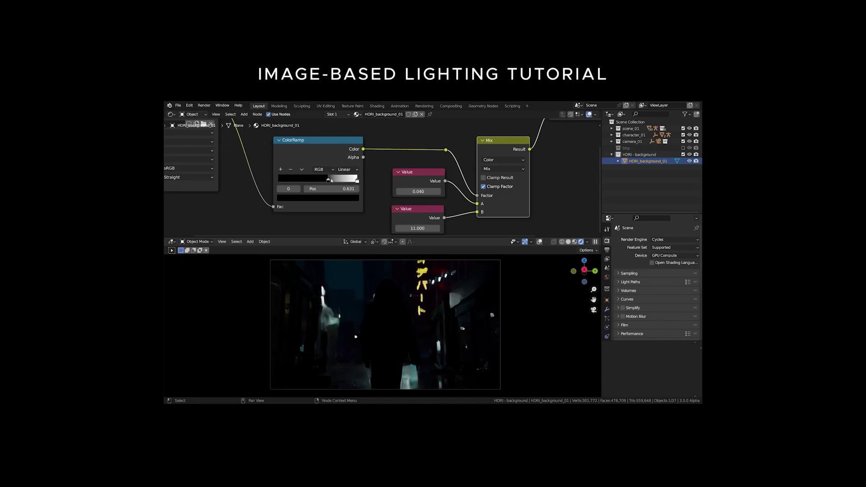
left_click_drag(330, 180, 350, 179)
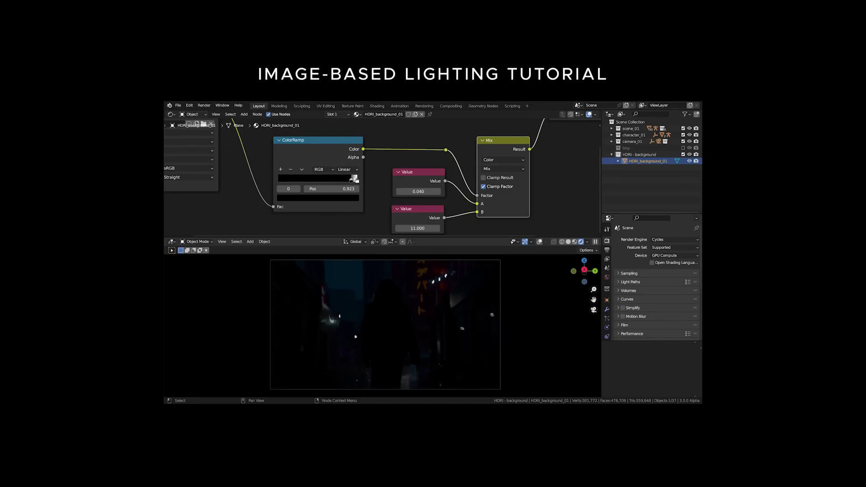
left_click_drag(339, 185, 277, 197)
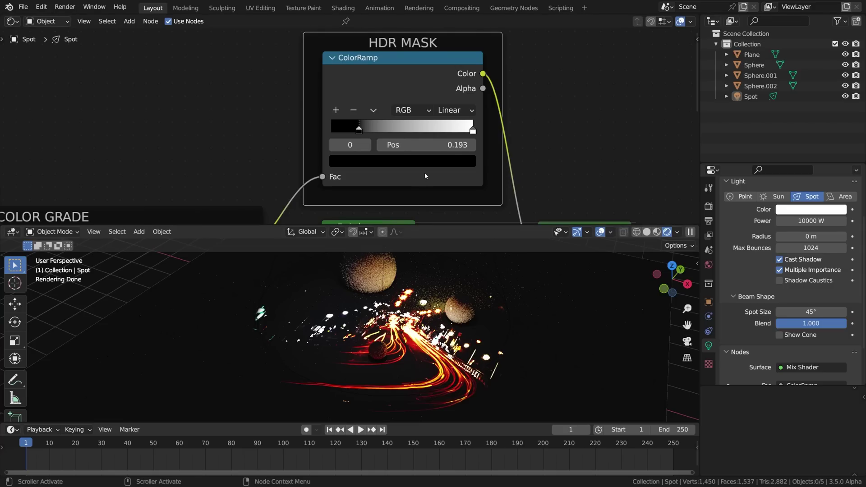
scroll(424, 172, "down", 3)
scroll(425, 173, "down", 2)
scroll(413, 109, "down", 2)
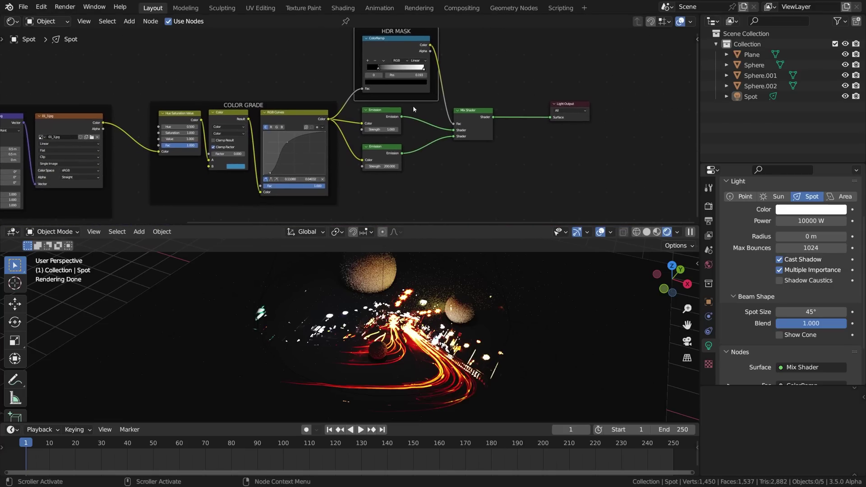
scroll(384, 165, "up", 5)
scroll(384, 164, "up", 1)
Step: Compare the second Emission at strength 1, then restore it to 200
left_click(383, 165)
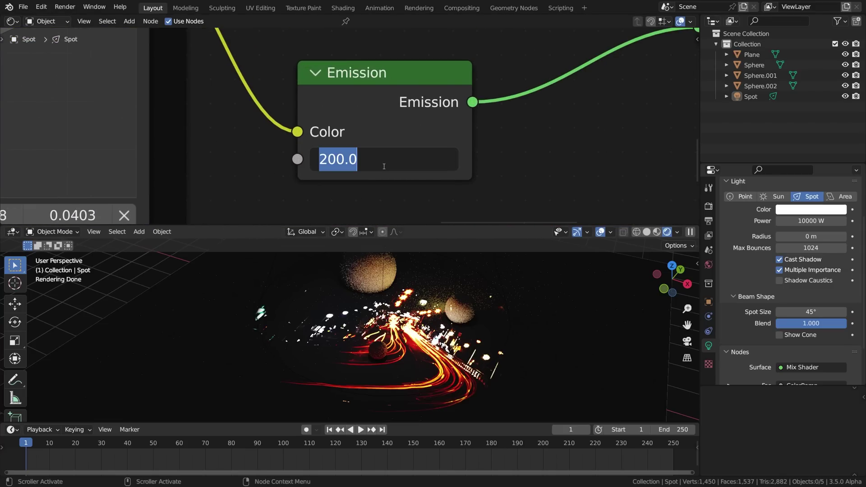
type("1")
key("Return")
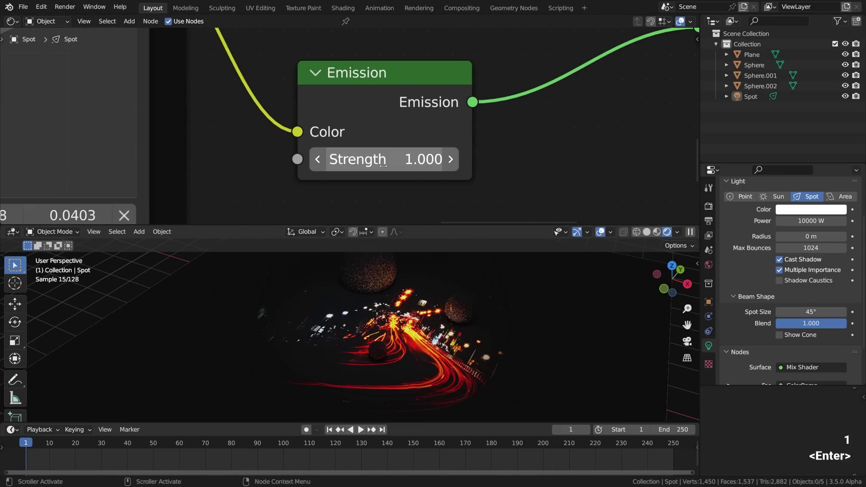
left_click(383, 165)
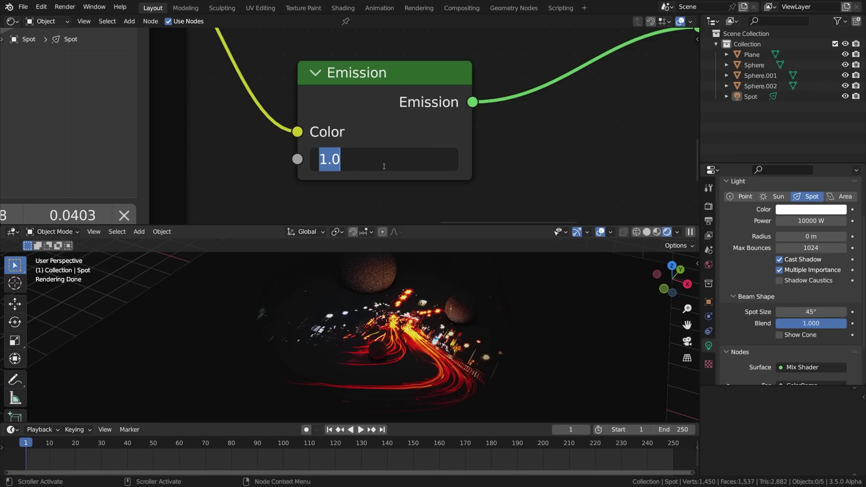
type("200")
key("Return")
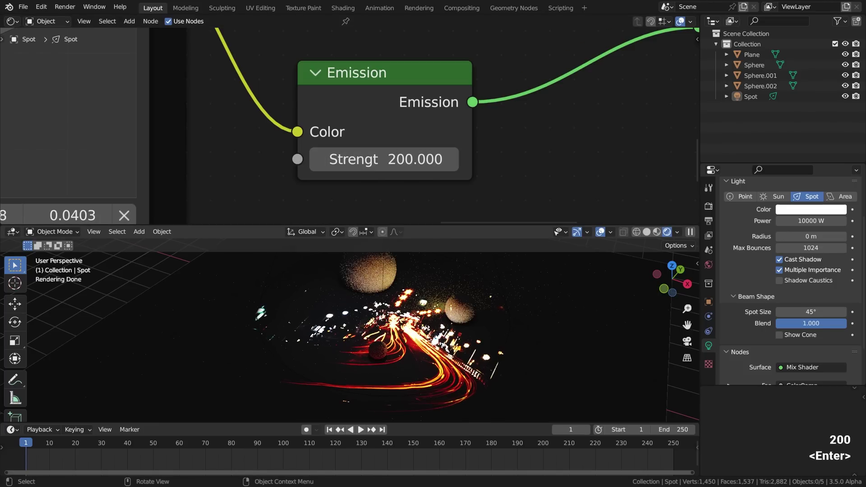
Step: Copy the right-hand sphere further left, then grab the spotlight to move it
left_click(375, 283)
left_click(452, 309)
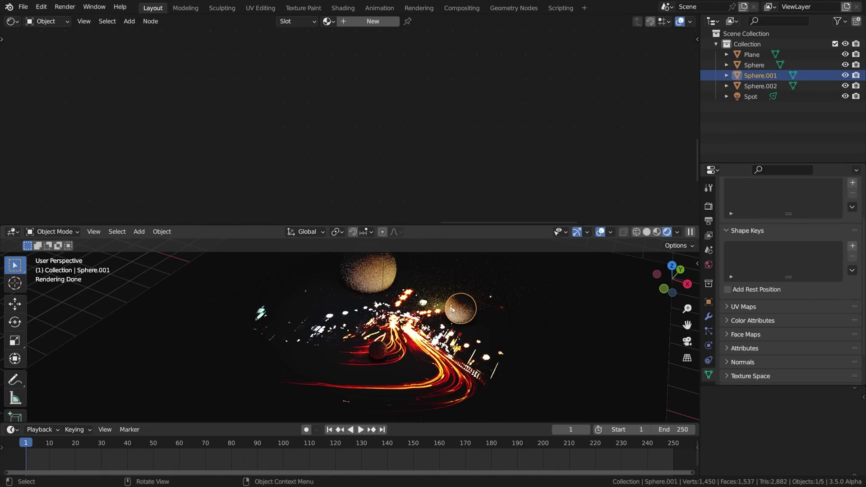
middle_click_drag(452, 299, 466, 287)
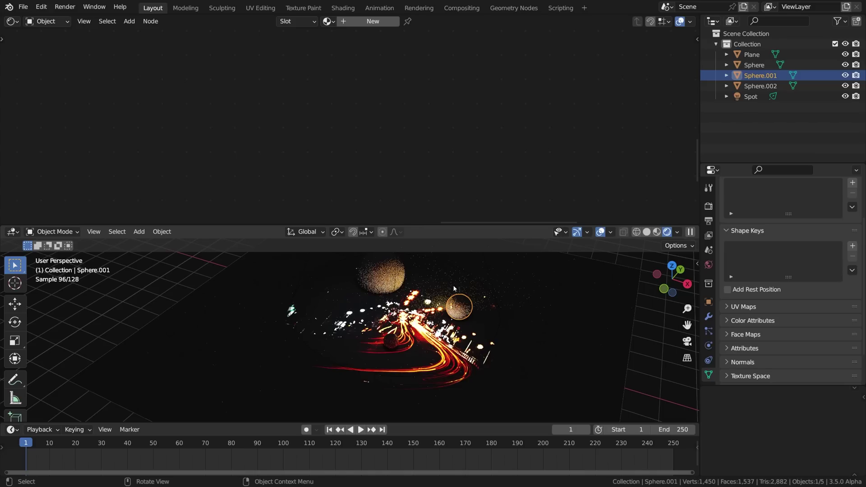
key("shift+d")
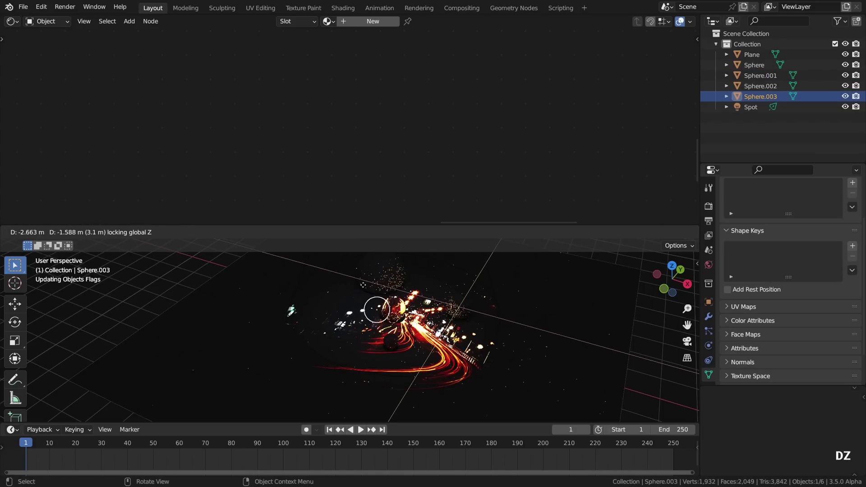
left_click(298, 308)
key("alt+a")
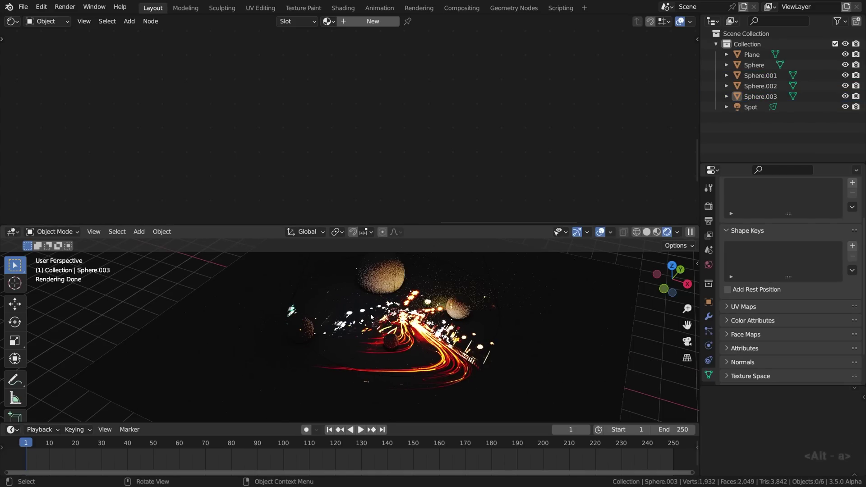
left_click(750, 106)
key("g")
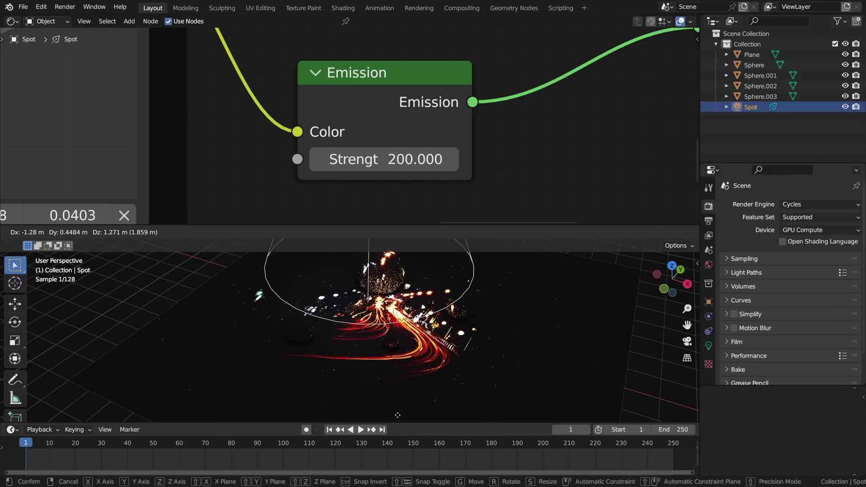
Step: Trackball-rotate the spotlight as a trial aim and confirm it
key("r")
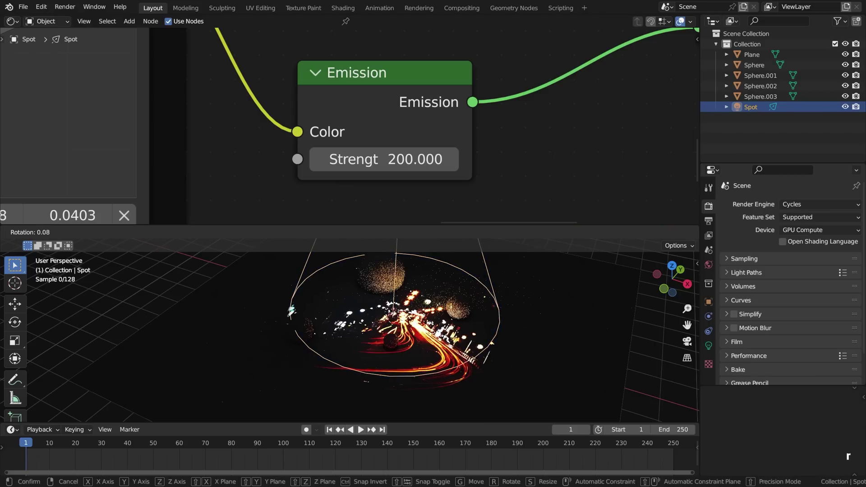
key("r")
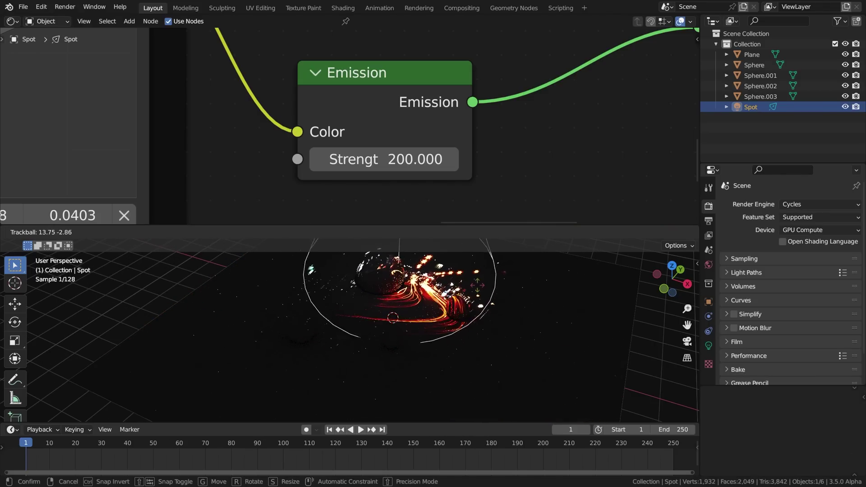
left_click(472, 285)
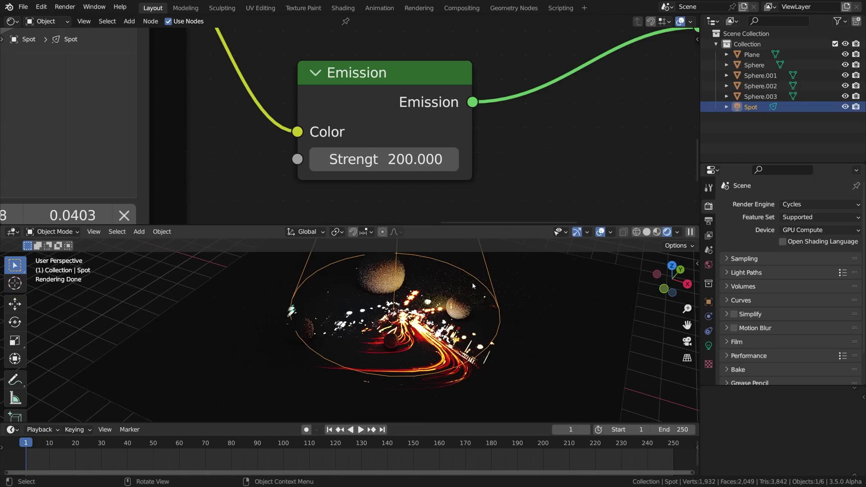
Step: Set the pivot to 3D Cursor, reposition the cursor, and trackball-rotate the spotlight around it
key("period")
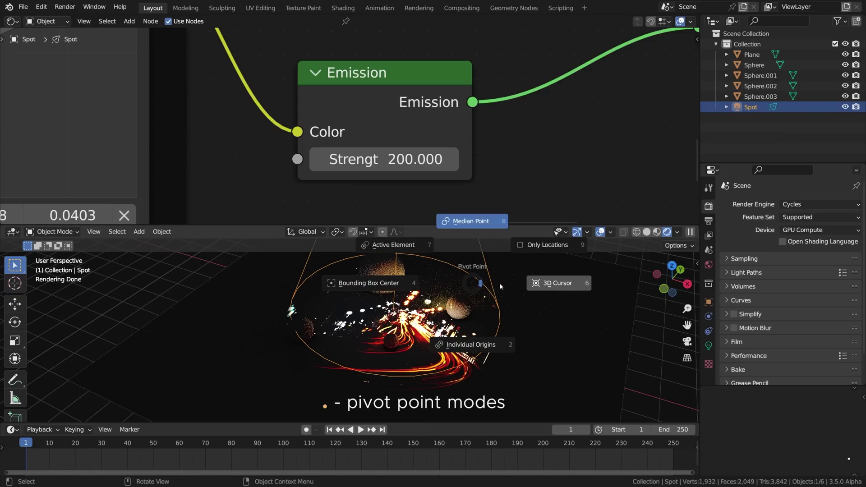
left_click(545, 284)
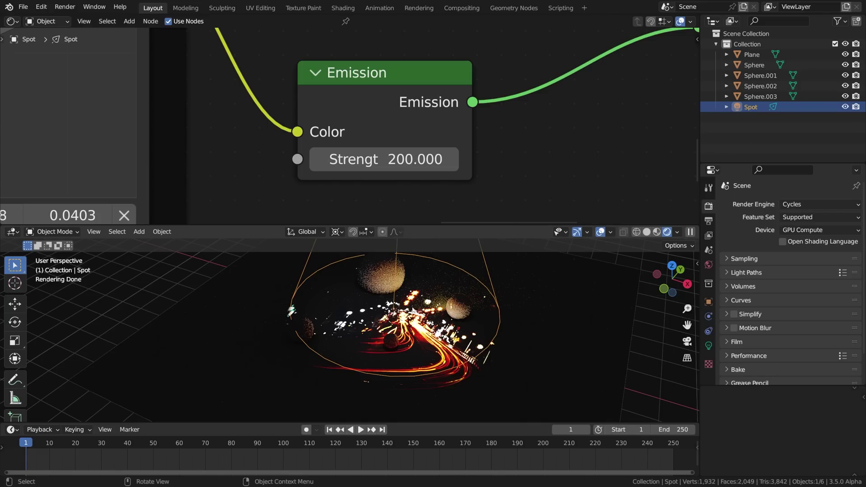
right_click_drag(415, 310, 383, 279, "shift")
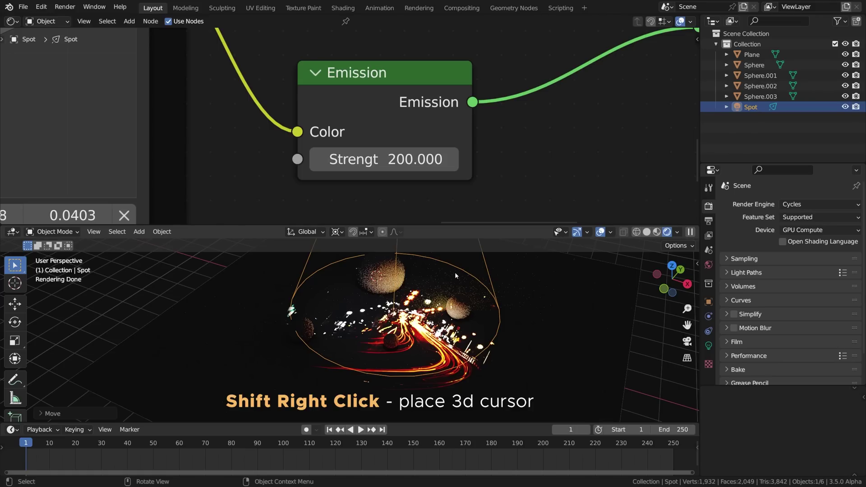
key("r")
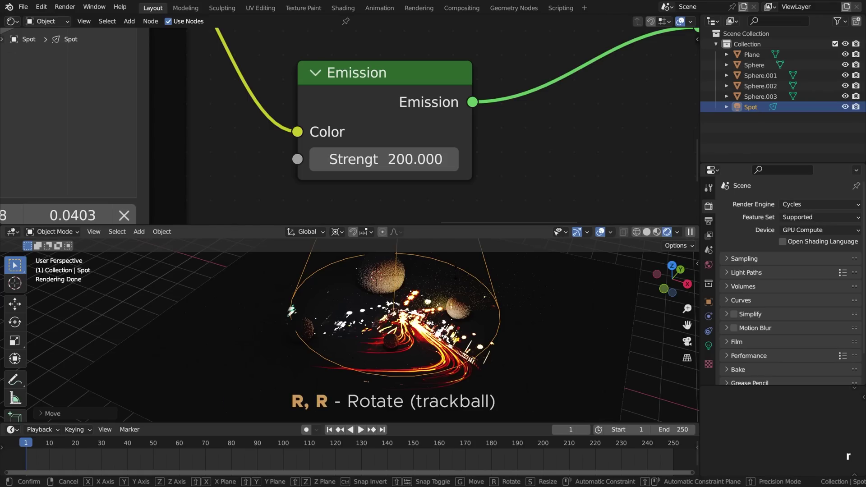
key("r")
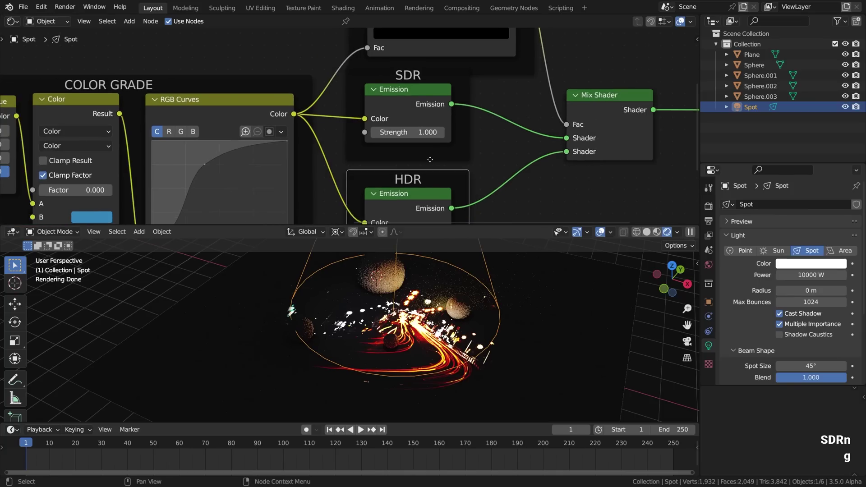
left_click_drag(439, 98, 454, 120)
scroll(447, 108, "down", 2)
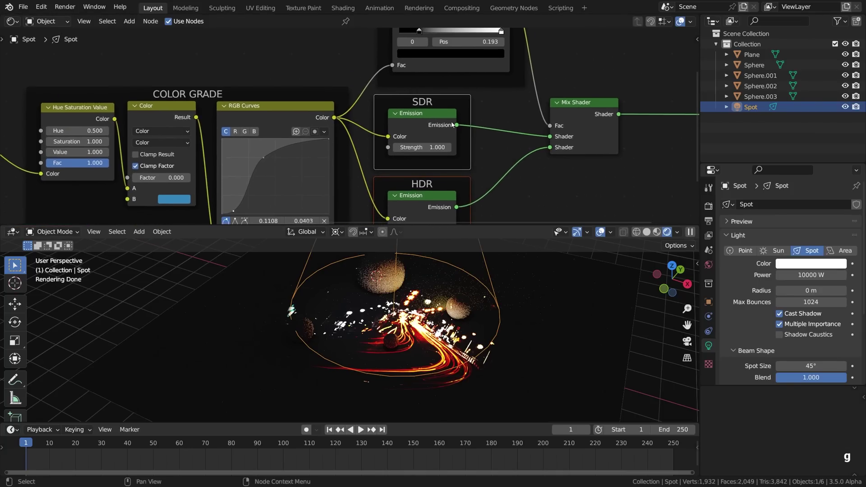
left_click(454, 120)
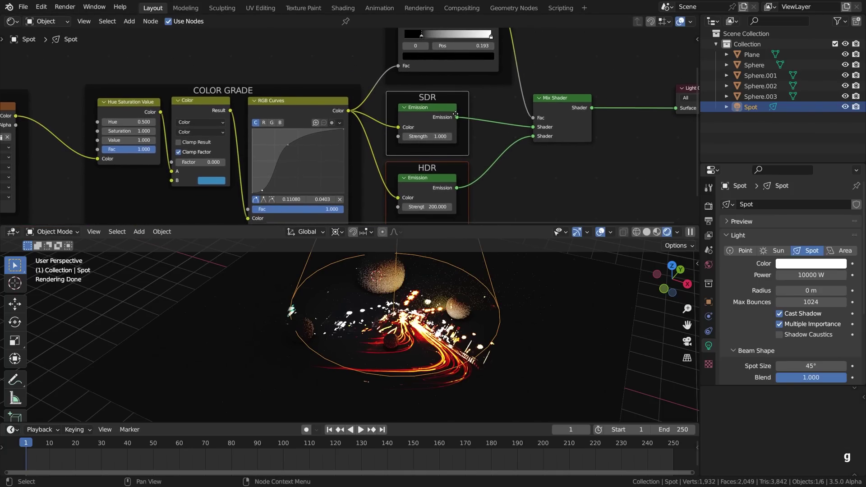
left_click(468, 122)
scroll(468, 122, "up", 1)
left_click(444, 124)
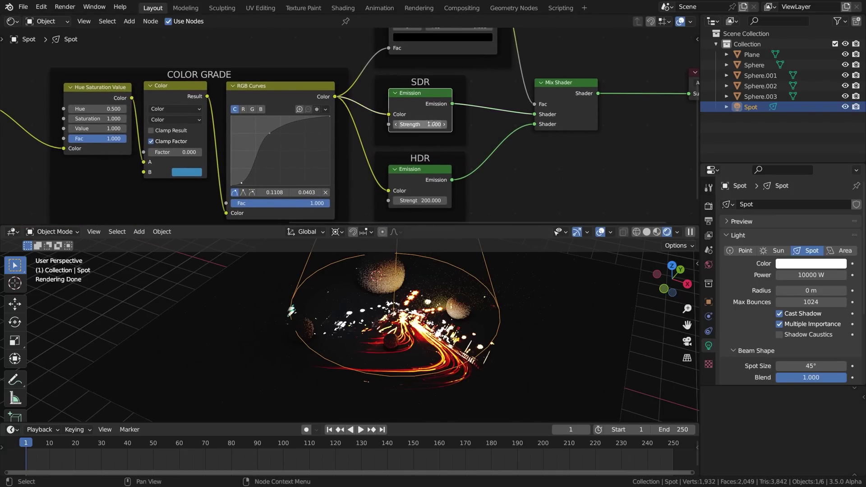
left_click_drag(444, 124, 494, 124)
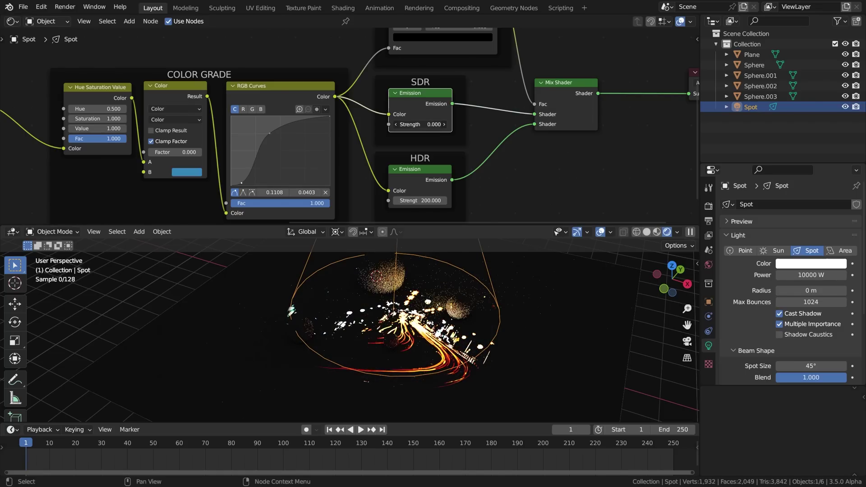
key("ctrl+z")
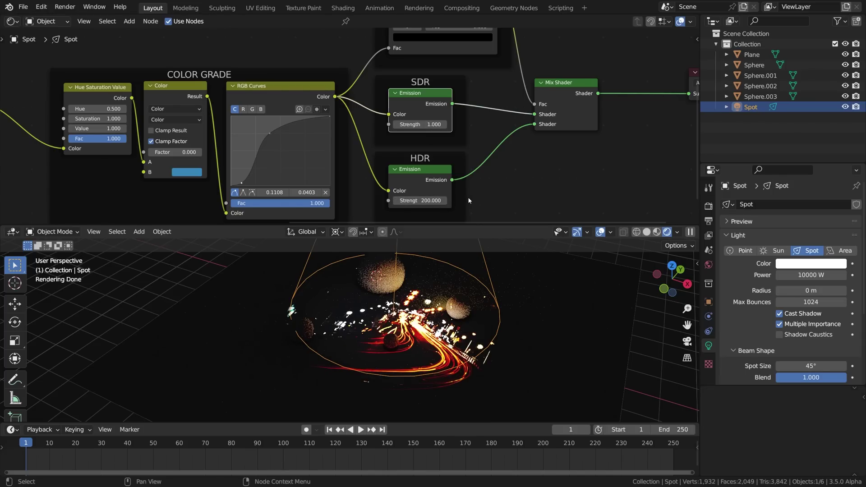
left_click(426, 201)
type("10")
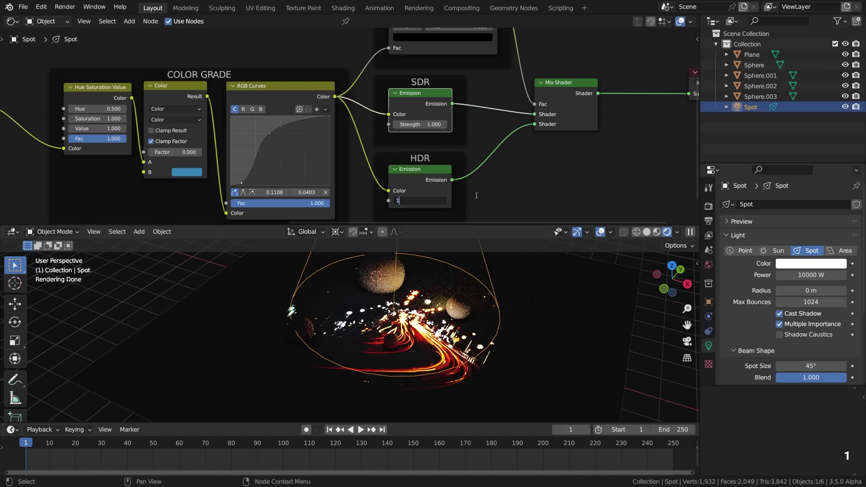
type("Strength 16.000")
key("Return")
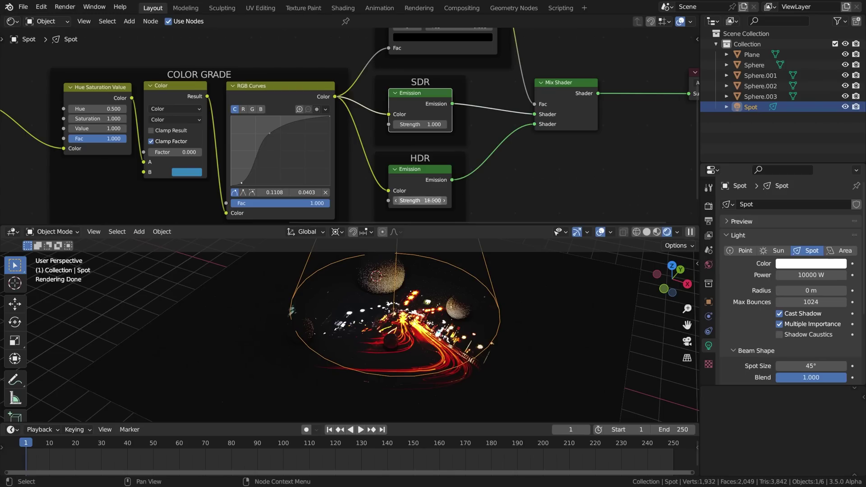
left_click(432, 200)
type("200")
key("Return")
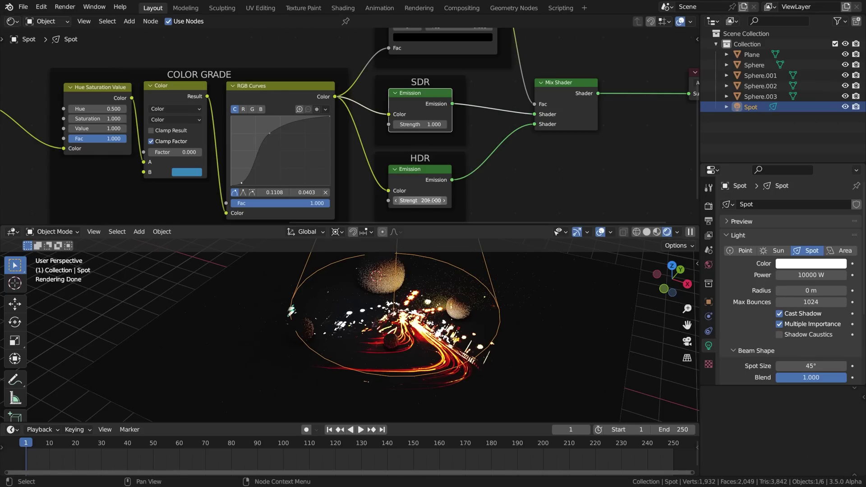
key("ctrl+space")
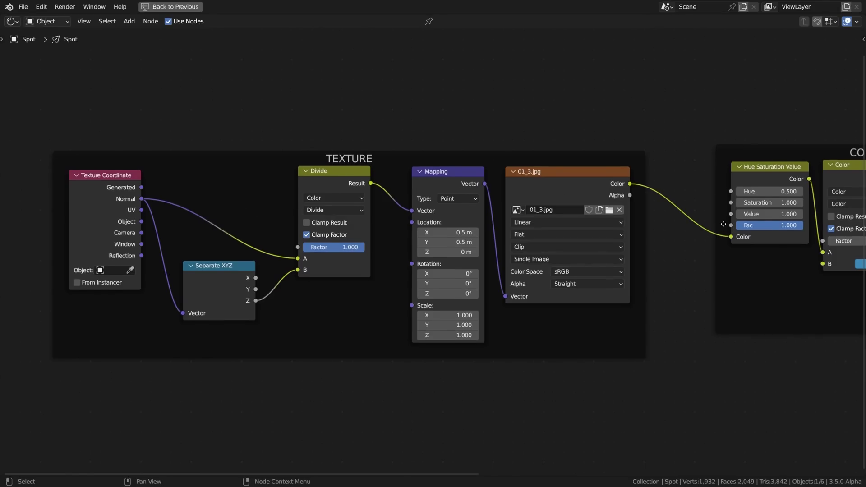
Step: Pan the maximized node tree from COLOR GRADE to the HDR MASK and emission nodes
middle_click_drag(732, 227, 279, 224)
scroll(454, 216, "up", 1)
middle_click_drag(453, 215, 452, 221)
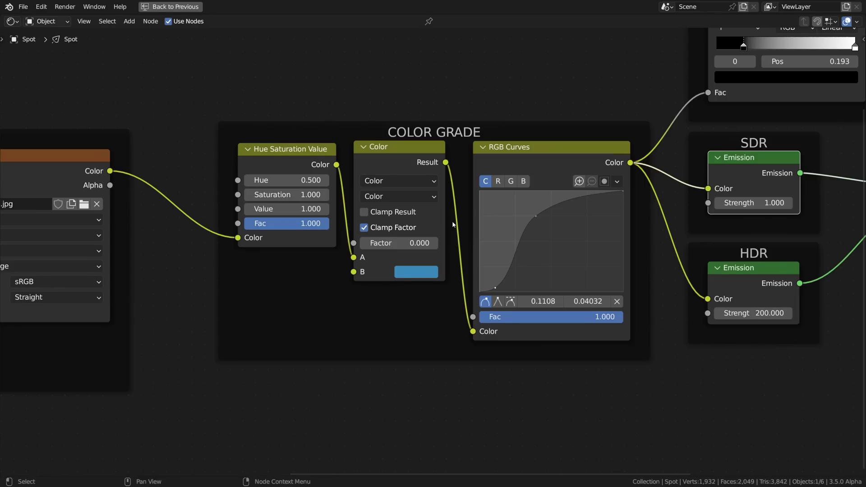
mouse_move(602, 164)
middle_mouse_down()
mouse_move(393, 273)
mouse_move(413, 251)
middle_mouse_up()
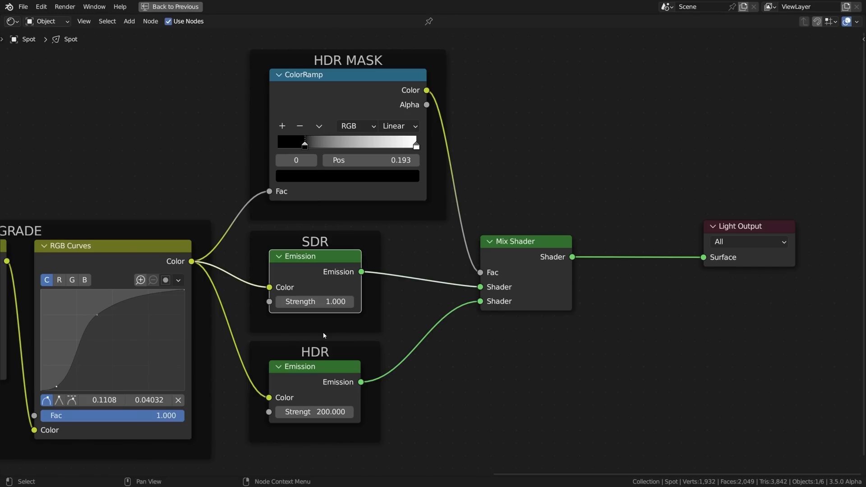
Step: Load night_highway_video_cc0_01.mp4 into the spotlight's image texture node, replacing 01_3.jpg
middle_click_drag(269, 295, 667, 300)
key("ctrl+space")
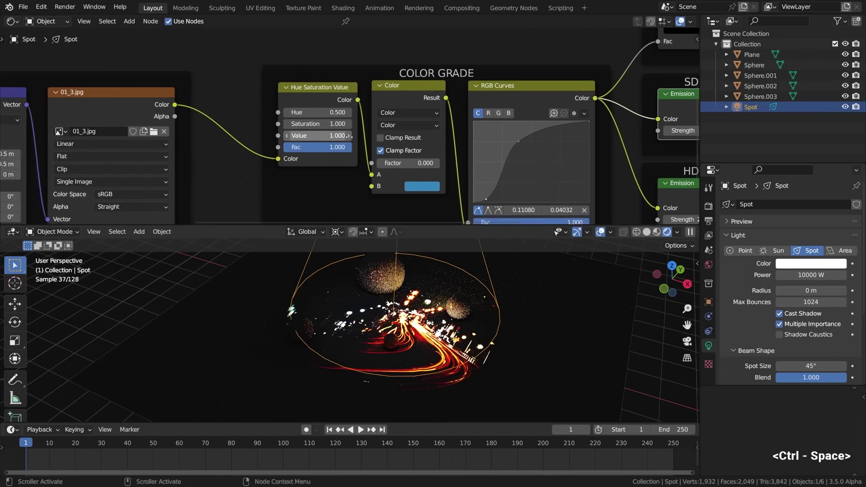
middle_click_drag(325, 223, 394, 82)
scroll(333, 129, "up", 1)
scroll(396, 96, "up", 1)
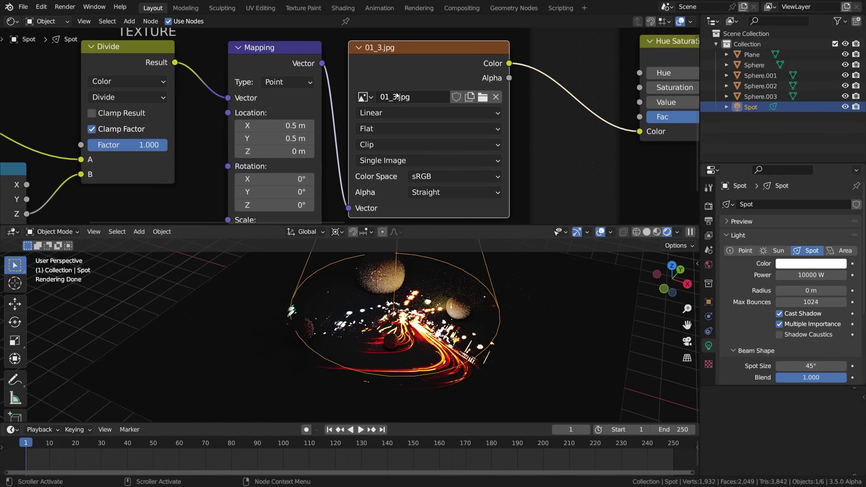
left_click(483, 98)
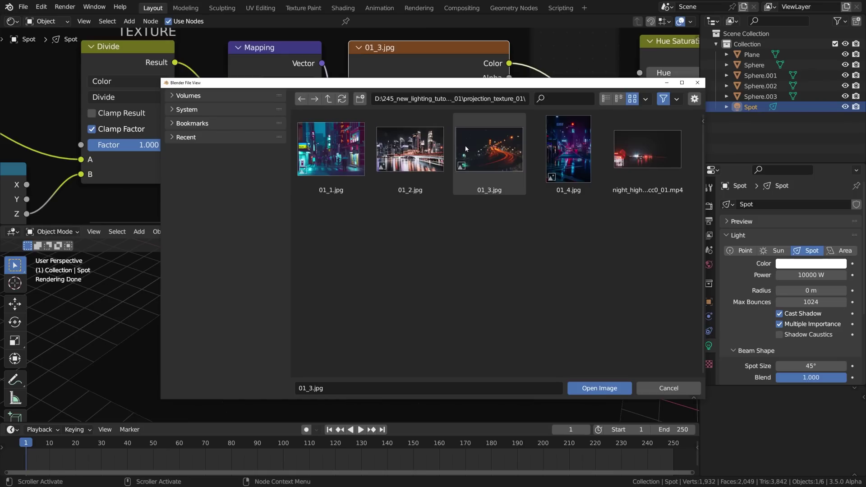
left_click(648, 158)
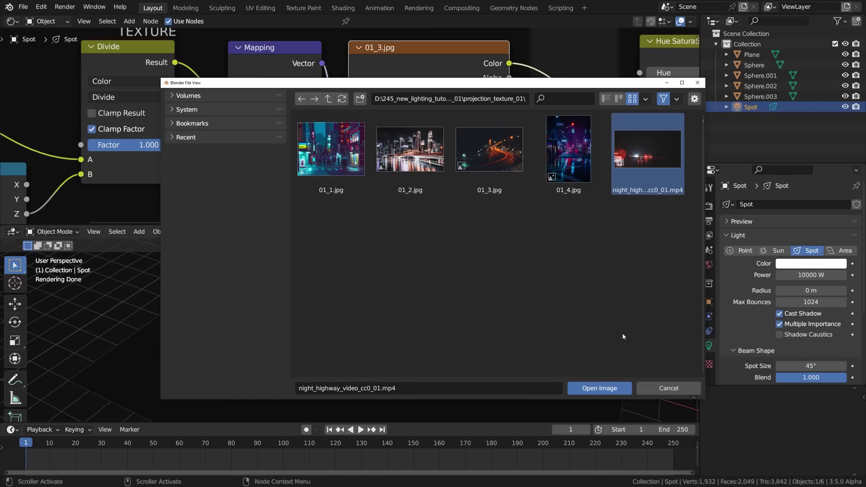
left_click(603, 389)
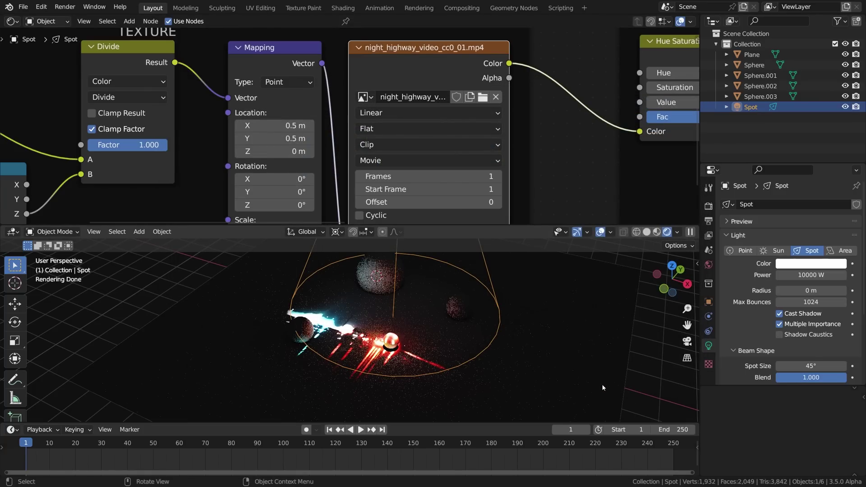
Step: Keep the image source as Movie, set Frames to 600, and enable Cyclic looping
left_click(408, 162)
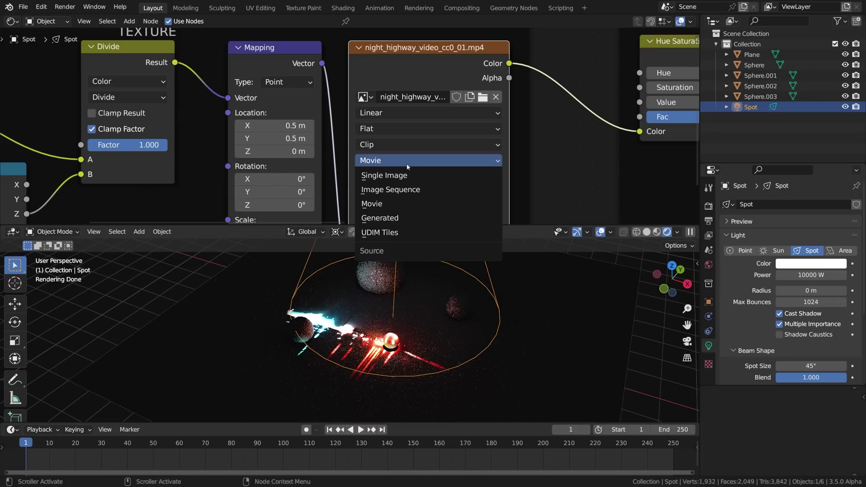
left_click(383, 206)
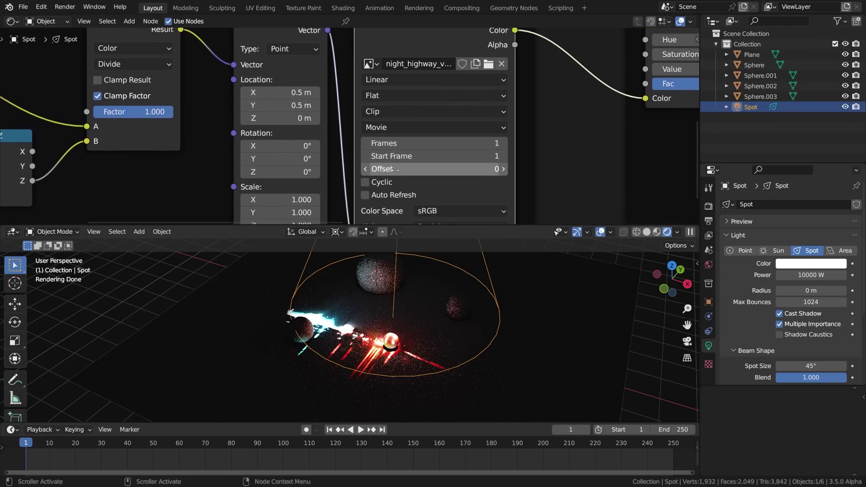
middle_click_drag(390, 202, 397, 165)
double_click(408, 138)
type("600")
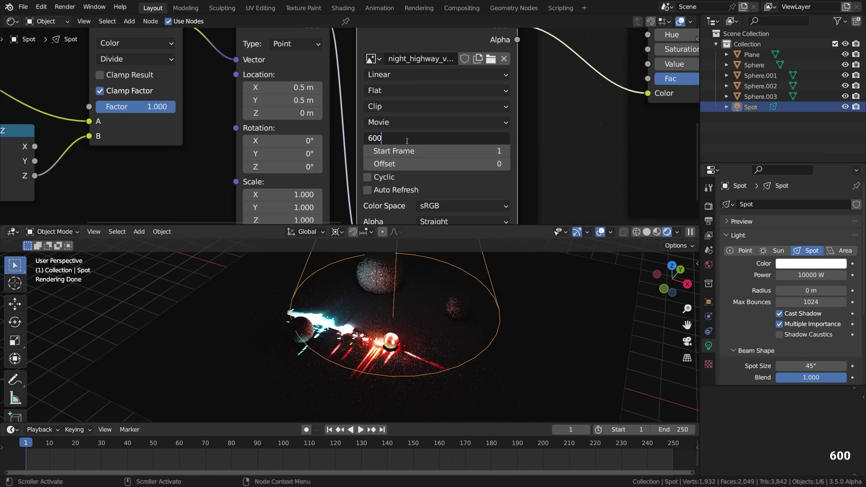
key("Return")
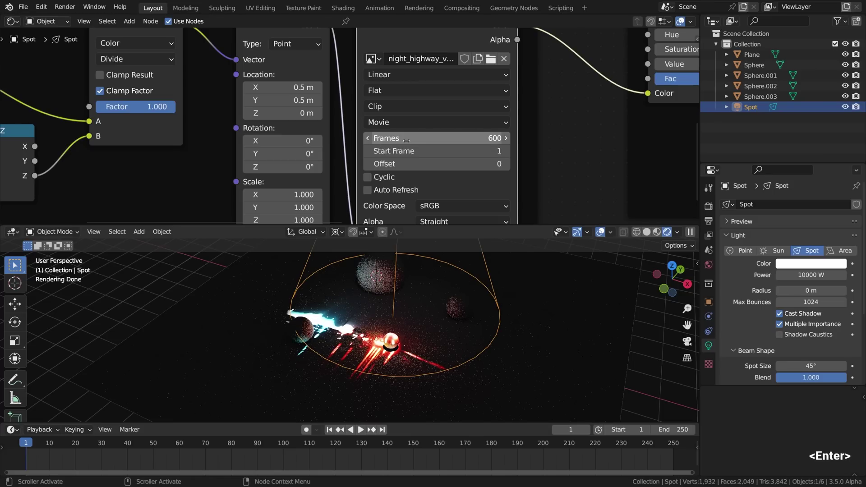
left_click(387, 180)
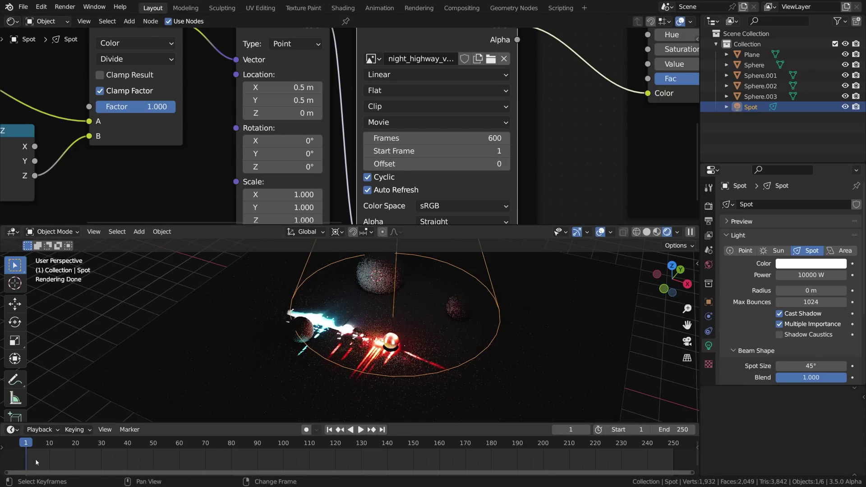
Step: Scrub the timeline forward and back to preview the projected highway video
mouse_move(35, 459)
right_mouse_down("shift")
mouse_move(355, 463)
mouse_move(675, 451)
mouse_move(464, 445)
right_mouse_up("shift")
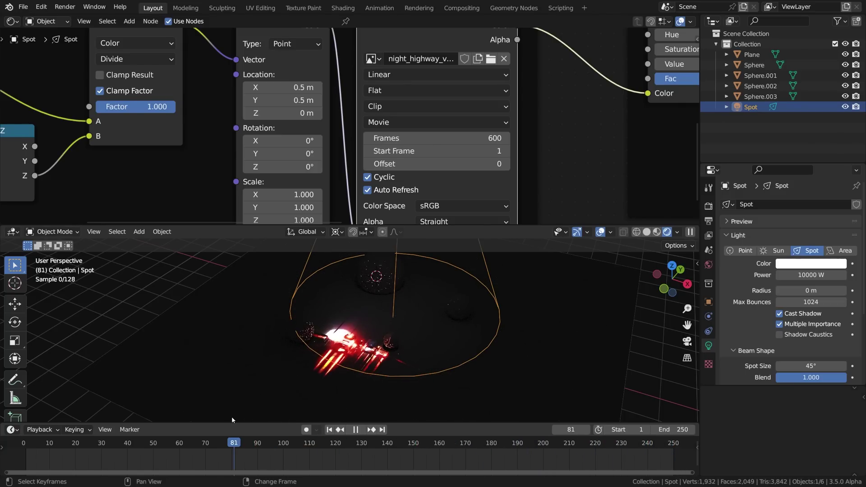
mouse_move(465, 445)
right_mouse_down()
mouse_move(205, 419)
mouse_move(83, 436)
right_mouse_up()
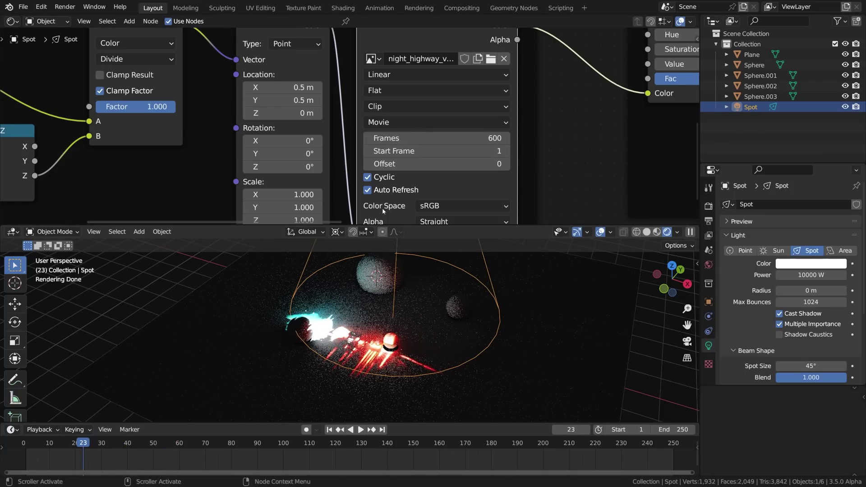
scroll(385, 206, "down", 2)
scroll(365, 204, "down", 2)
scroll(339, 205, "down", 1)
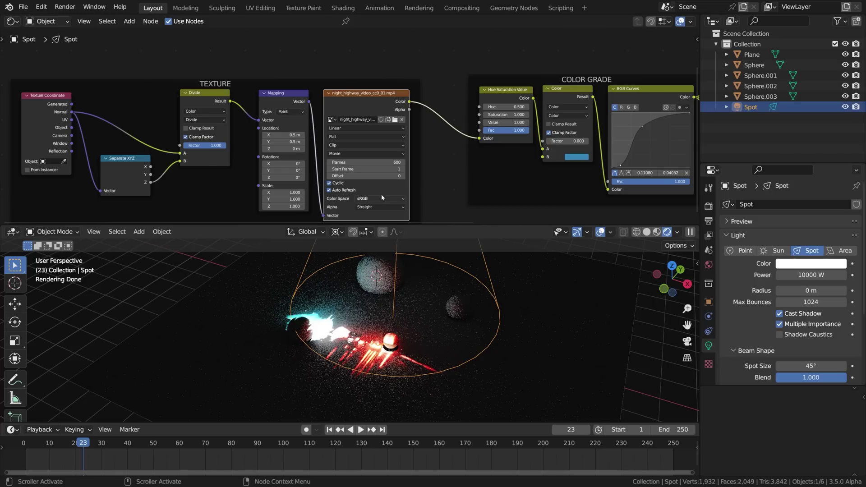
Step: Try HDR Emission strengths 0, 1 and 200 while the animation plays
mouse_move(373, 194)
middle_mouse_down()
mouse_move(224, 164)
mouse_move(169, 175)
middle_mouse_up()
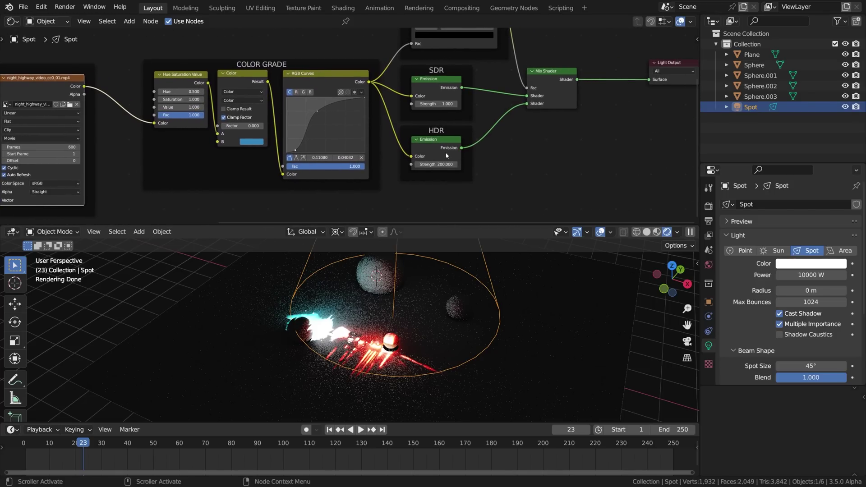
scroll(445, 155, "up", 5)
scroll(440, 163, "up", 2)
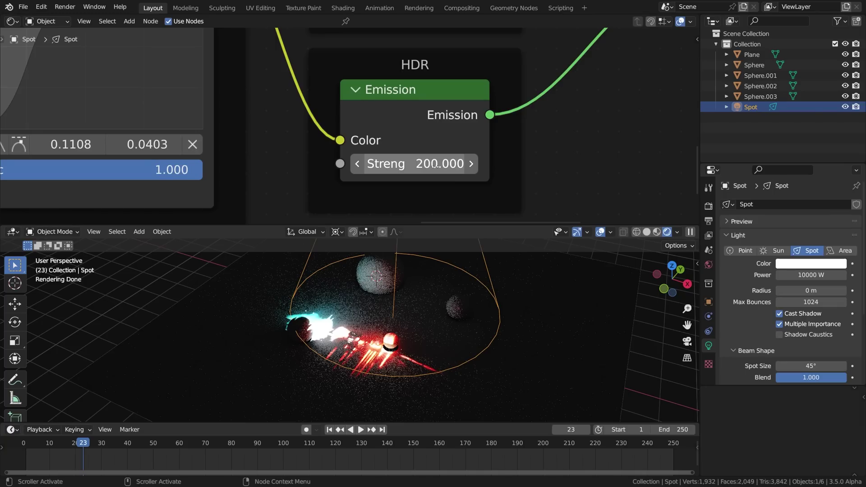
left_click(438, 163)
type("0")
key("Return")
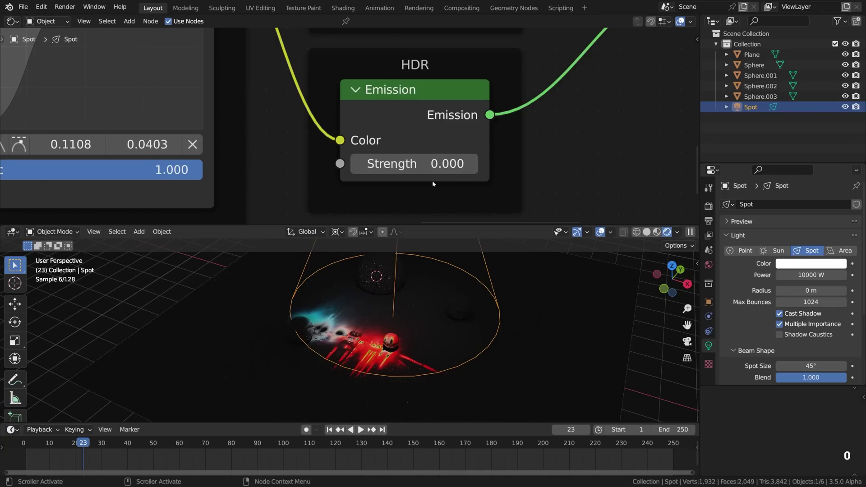
left_click(428, 165)
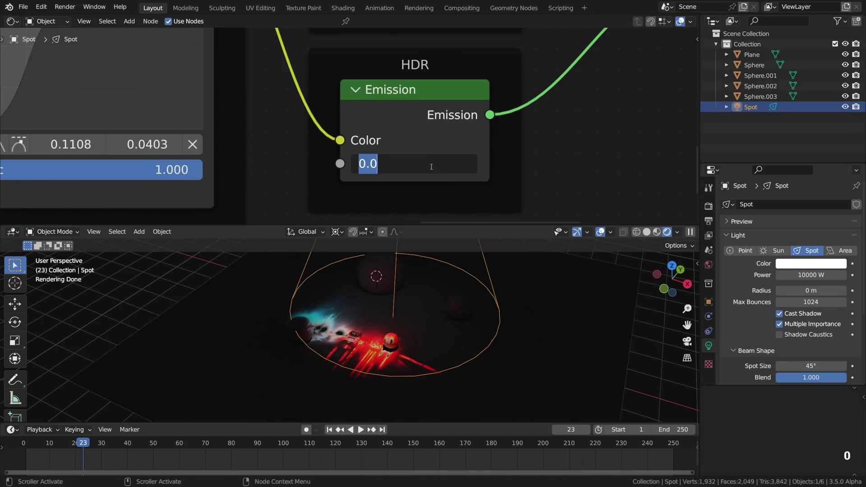
type("1")
key("Return")
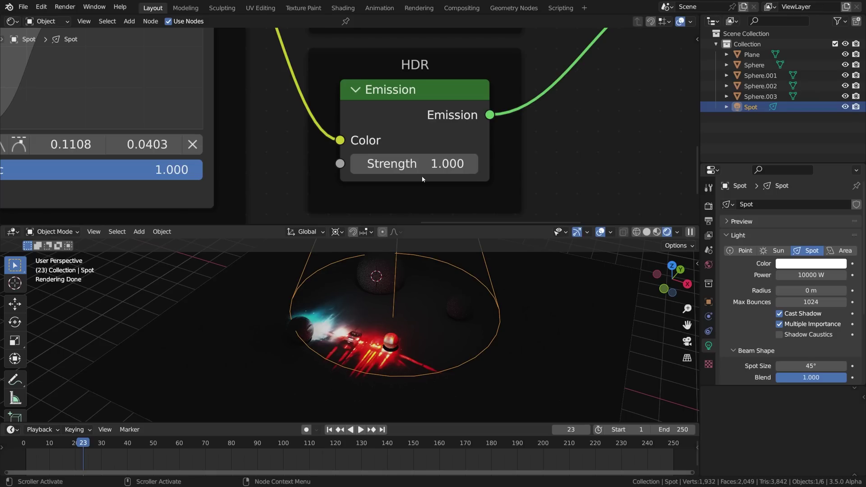
key("shift+space")
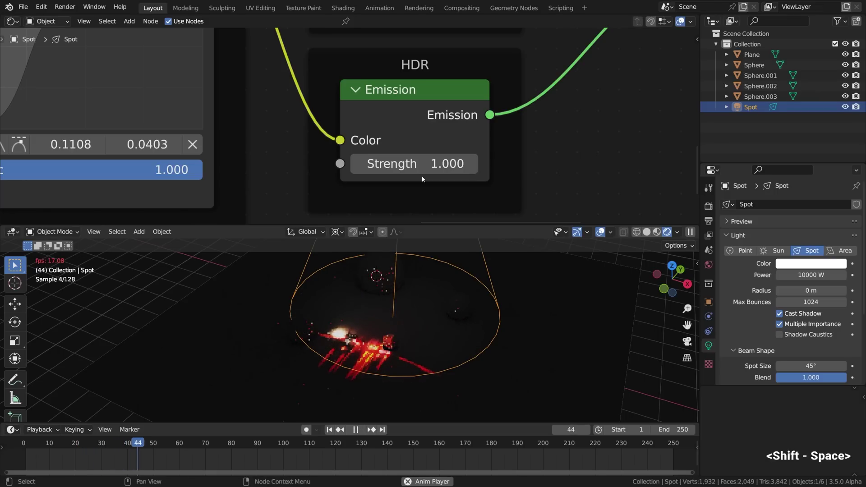
left_click(422, 169)
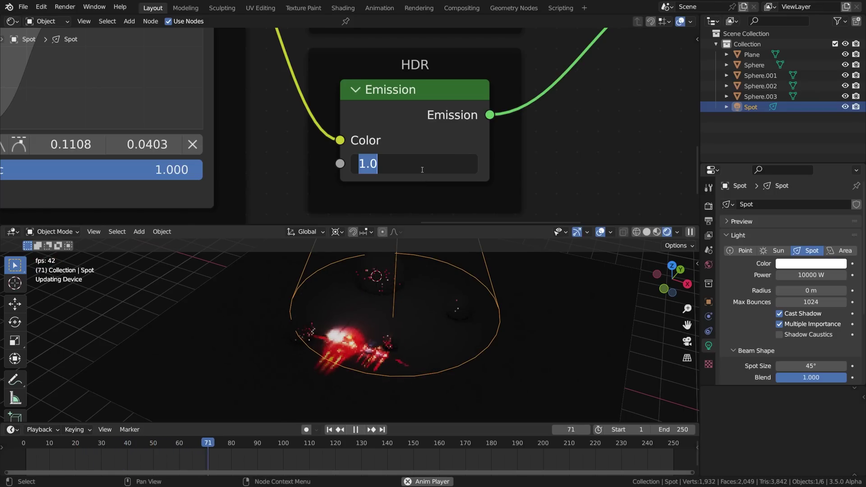
type("200")
key("Return")
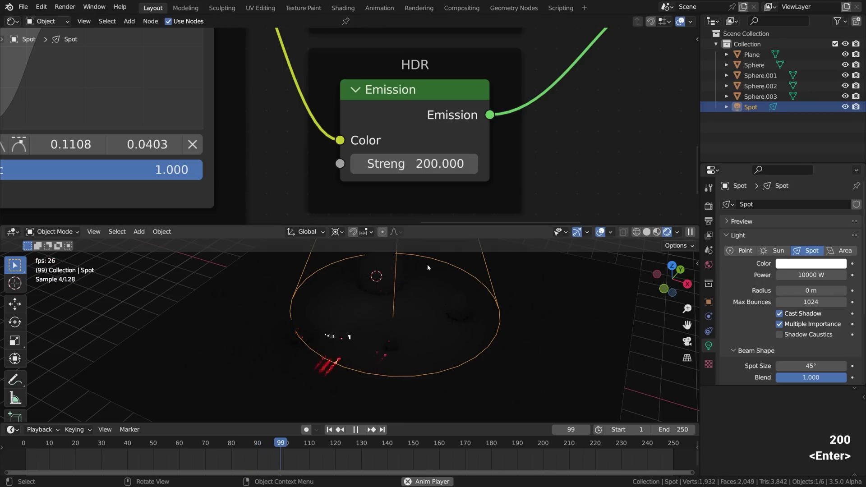
key("shift+space")
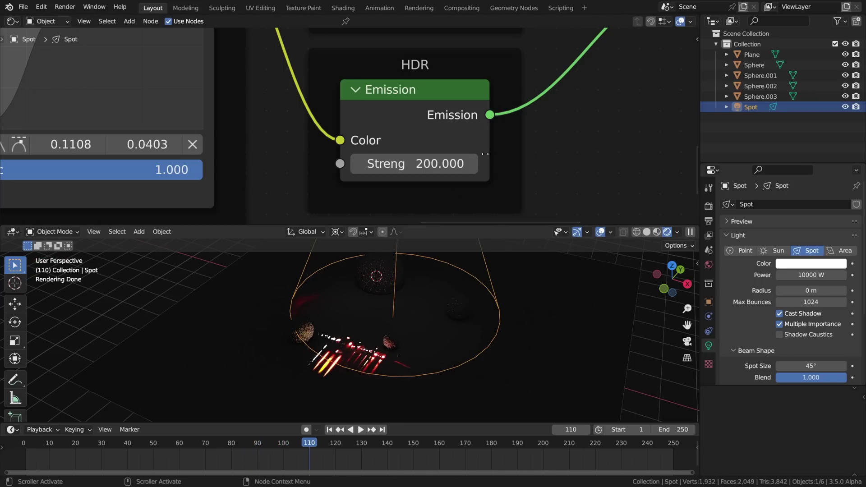
Step: Enter a final HDR Emission strength of 50
left_click(453, 163)
type("1")
key("Return")
left_click(439, 162)
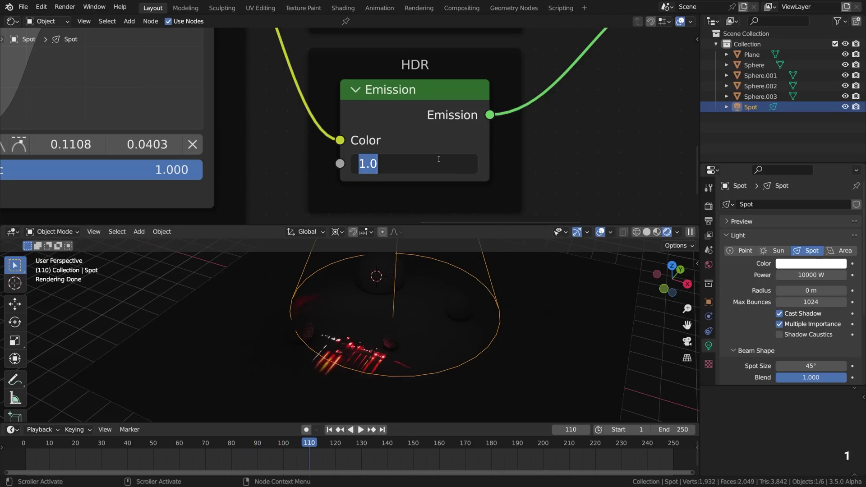
key("BackSpace")
type("50")
key("Return")
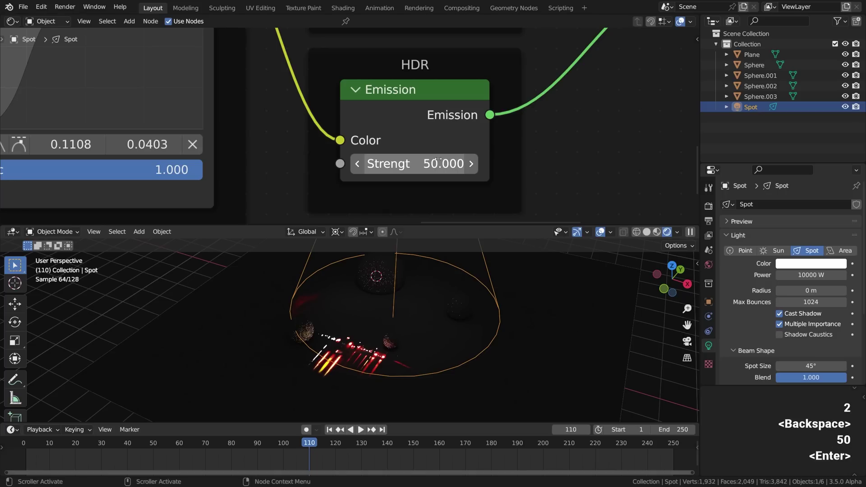
scroll(438, 155, "down", 2)
scroll(438, 145, "down", 3)
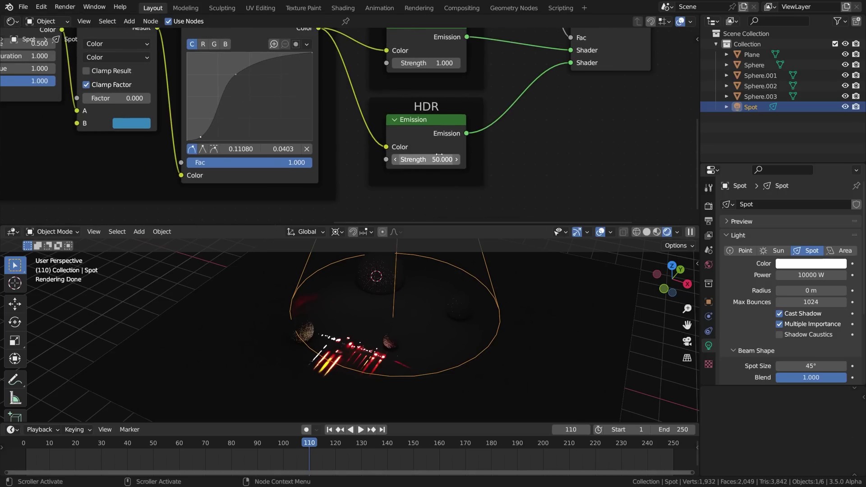
scroll(438, 138, "down", 2)
scroll(370, 134, "up", 2)
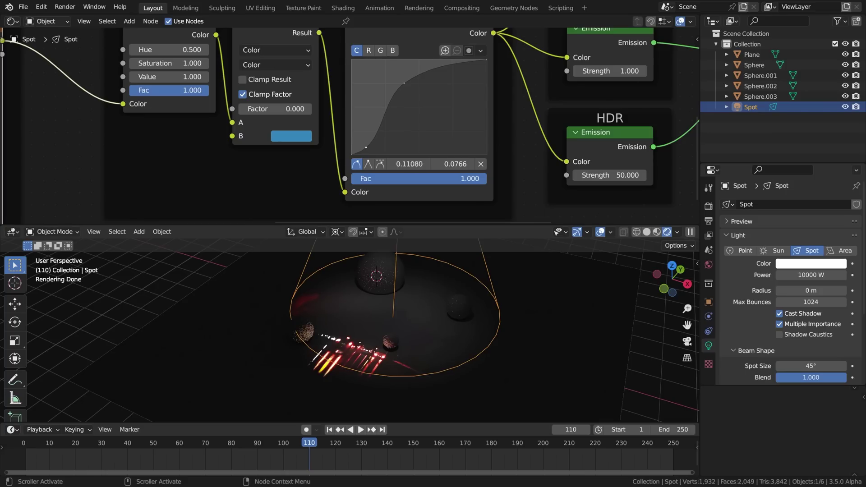
Step: Move the RGB Curves dark point to about 0.156 by 0.056 and review frame 37
left_click_drag(365, 146, 373, 151)
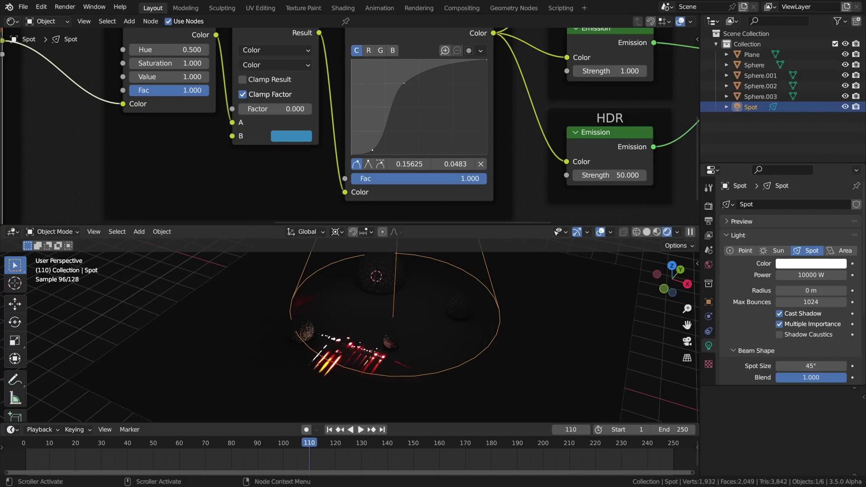
left_click(372, 150)
left_click_drag(335, 452, 120, 459)
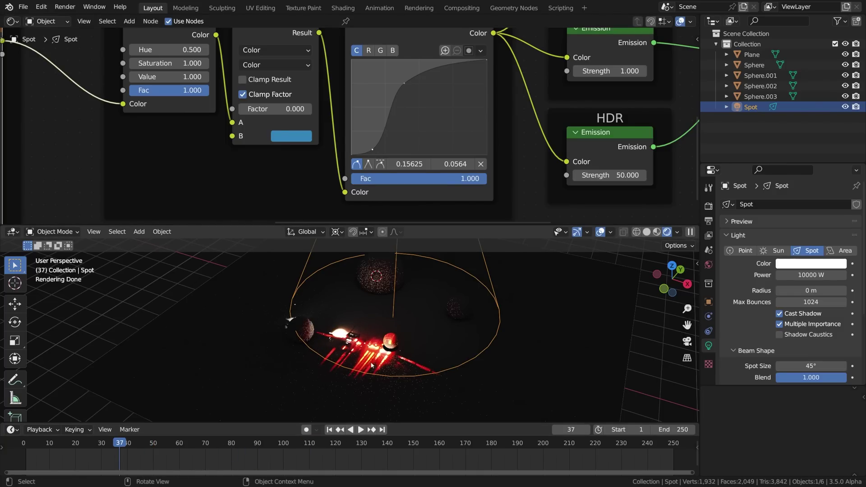
middle_click_drag(393, 378, 394, 366, "alt")
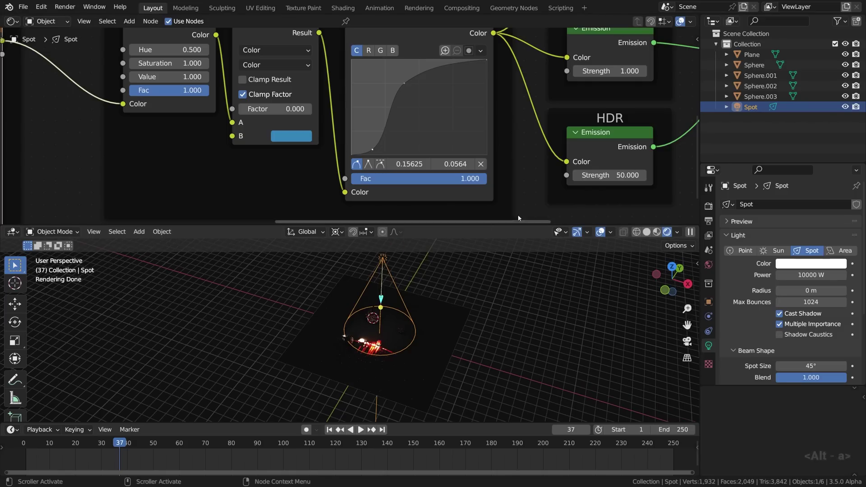
Step: Rename the Spot object to 'Projector_01' in the Outliner and save the blend file
double_click(751, 107)
type("Projector")
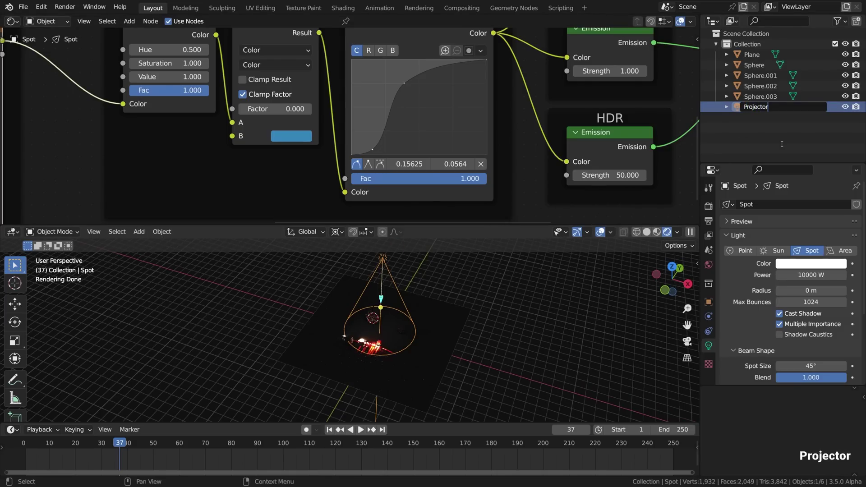
type("_01")
key("Return")
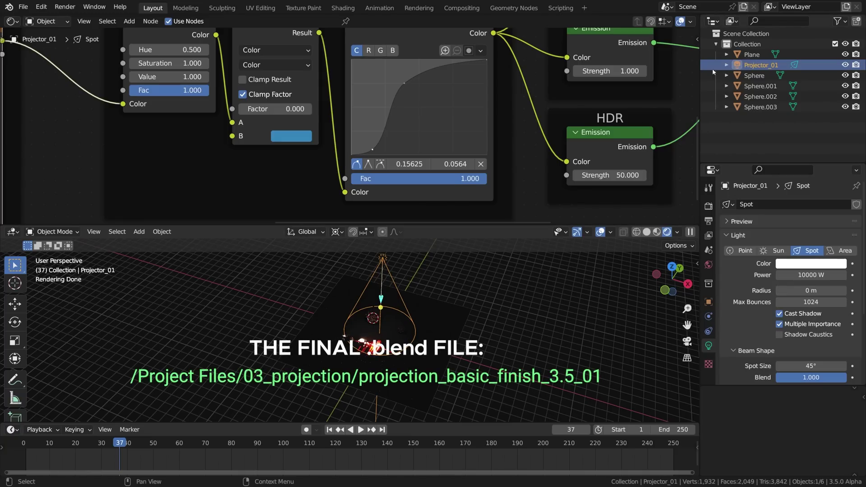
scroll(411, 144, "down", 5)
scroll(409, 136, "up", 1)
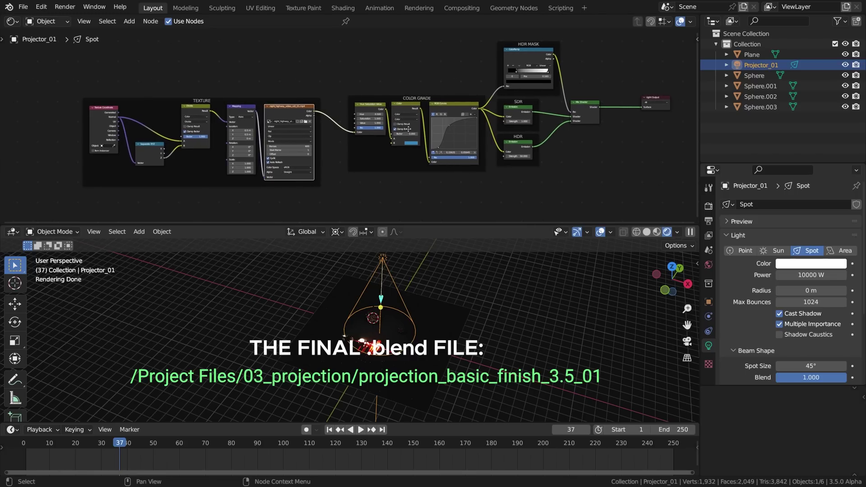
key("ctrl")
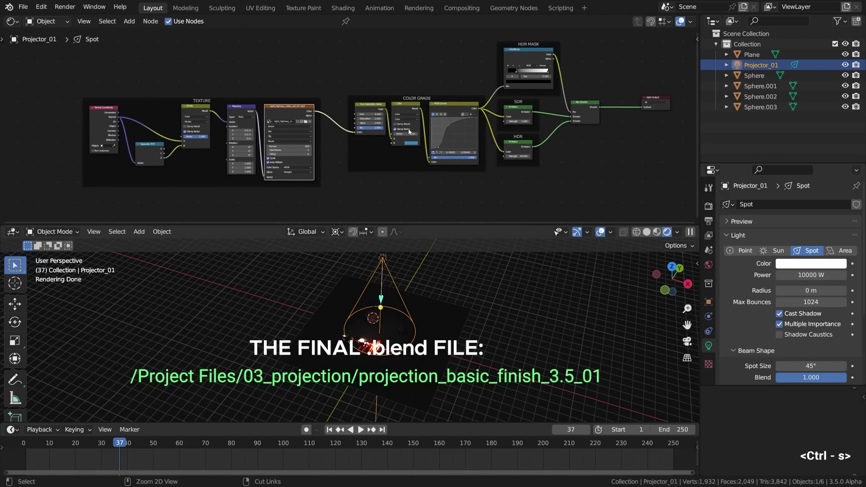